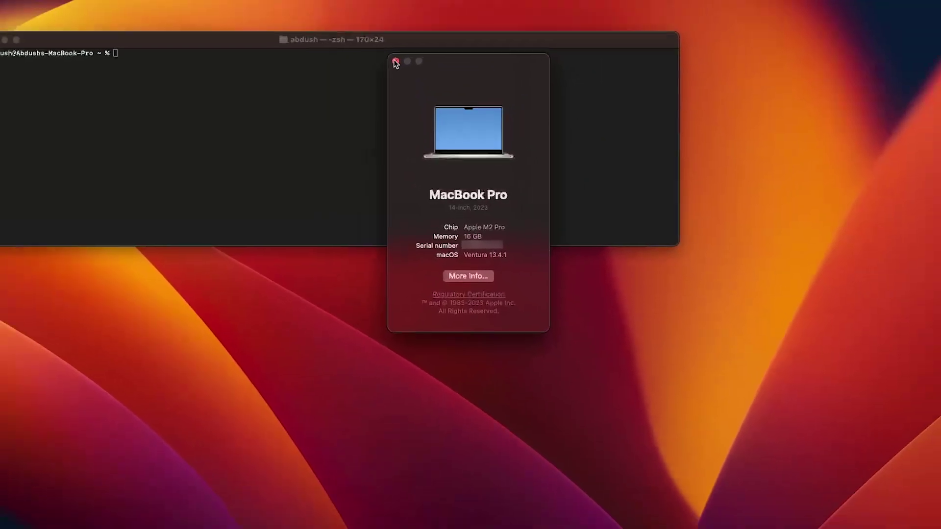
Close About This Mac and restore the Edge window showing brew.sh beside Terminal
click(396, 62)
click(263, 45)
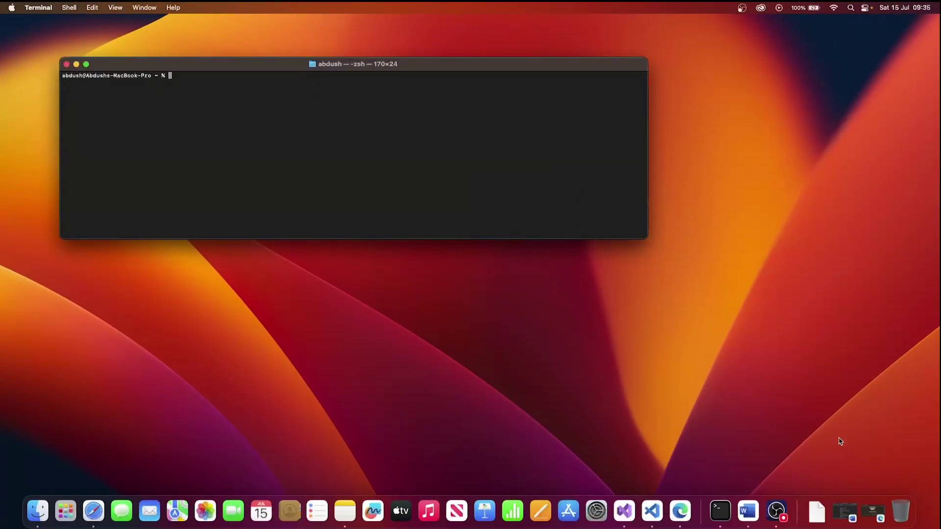
click(873, 511)
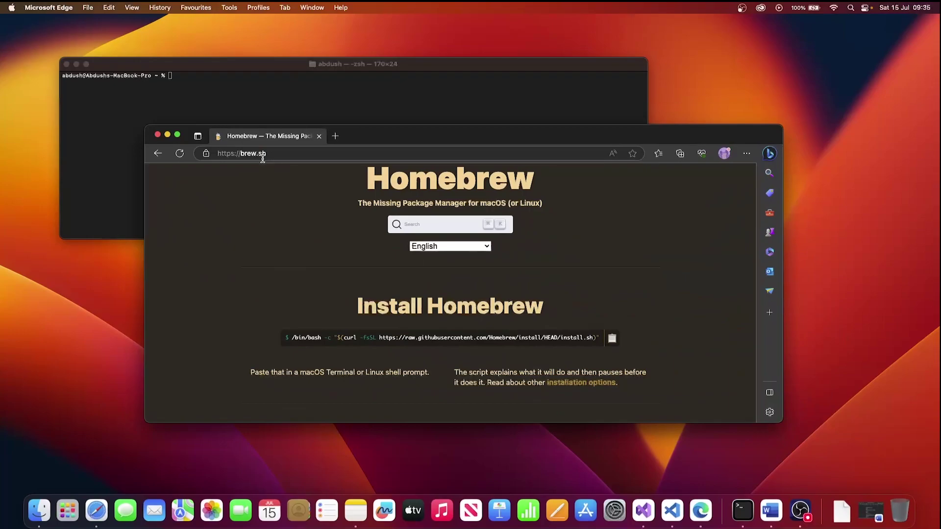
Scroll down brew.sh and copy the Homebrew install command with its copy icon
scroll(357, 278, down, 2)
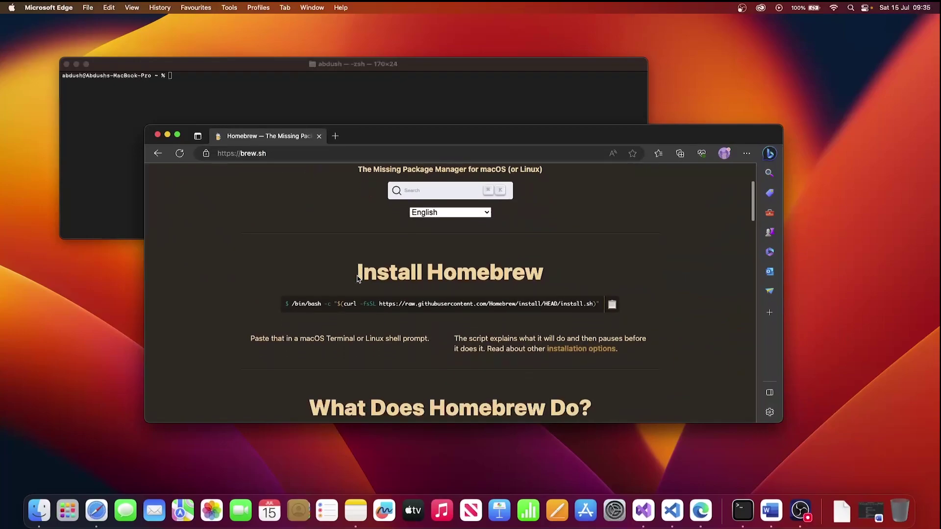
scroll(358, 278, down, 1)
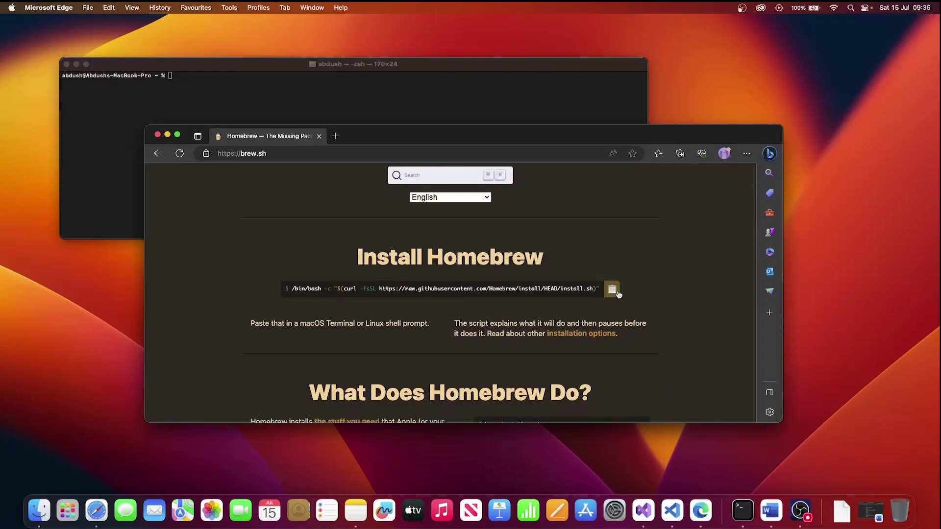
click(612, 290)
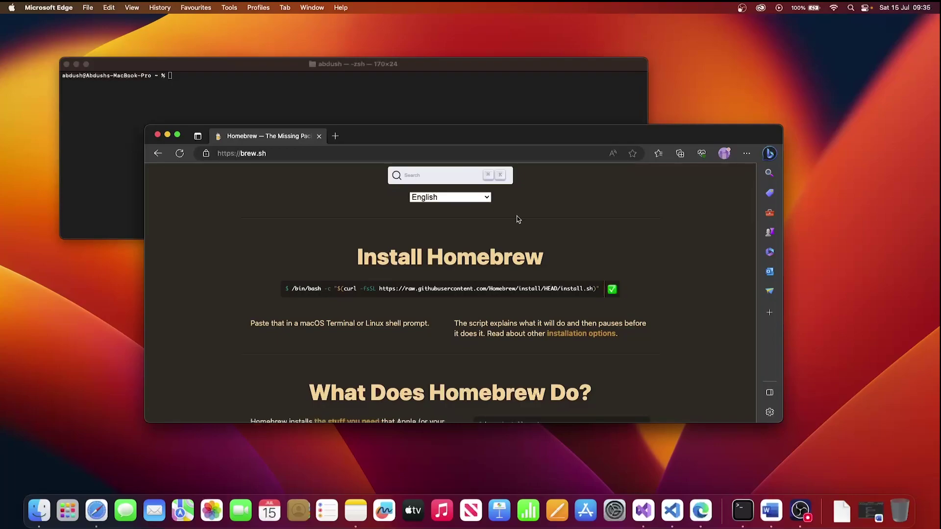
Paste and run the Homebrew install command, supply the sudo password, and confirm until installation succeeds
click(226, 96)
right_click(226, 97)
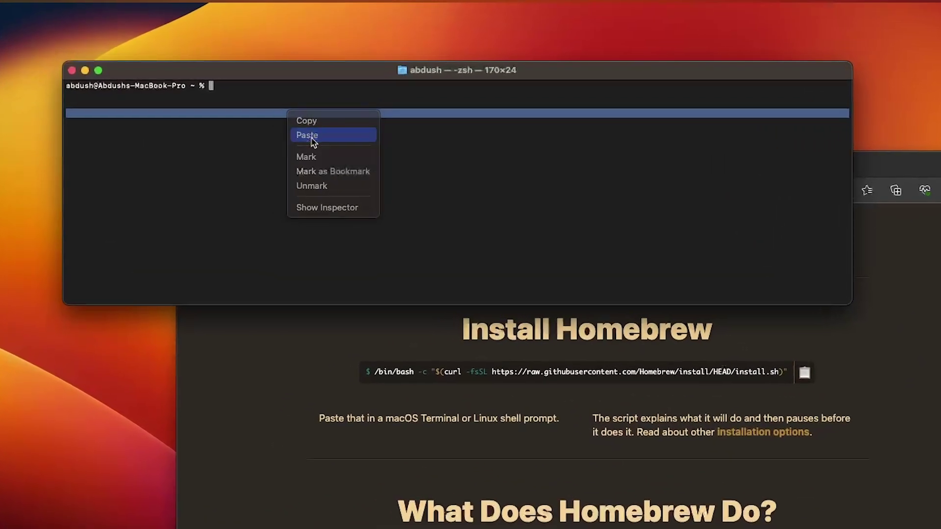
click(240, 109)
key(Return)
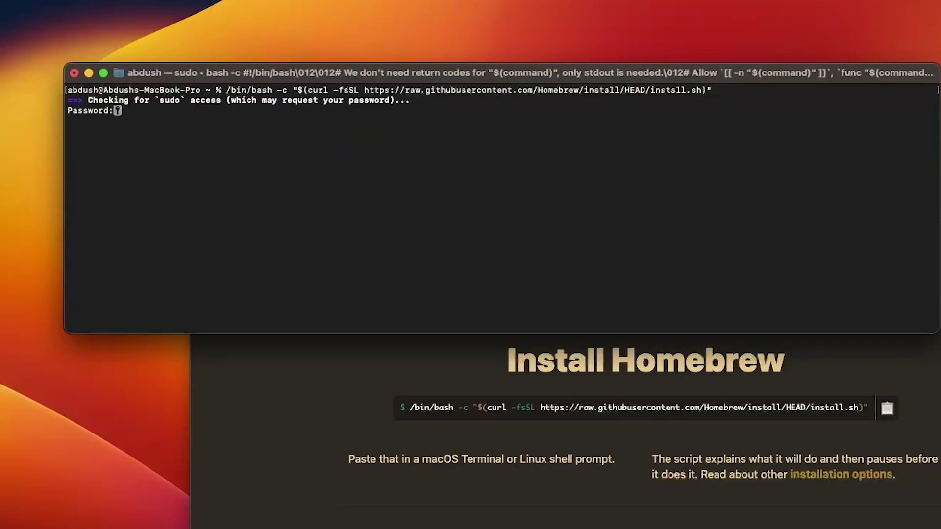
key(Return)
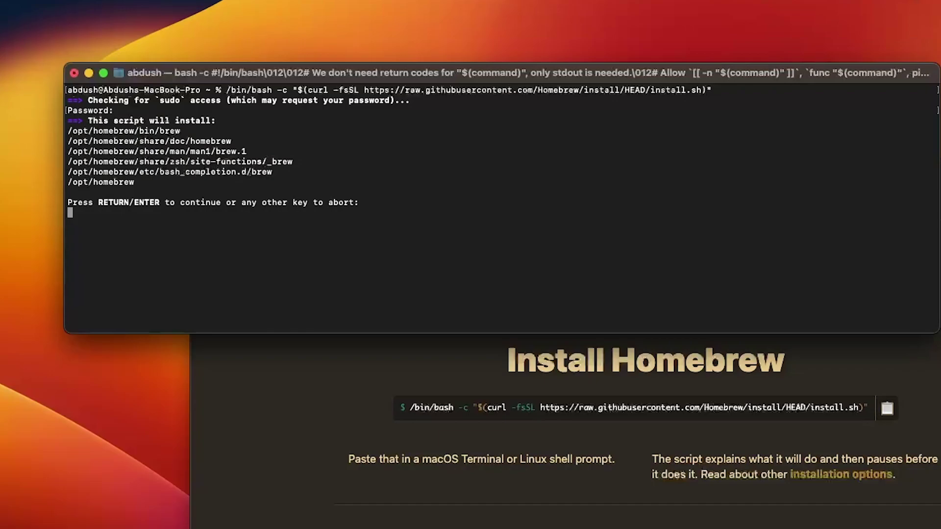
key(Return)
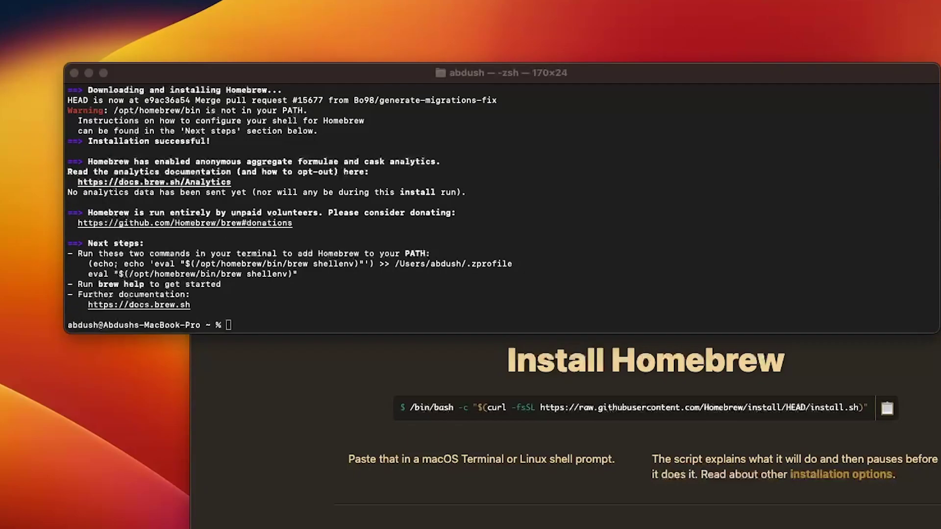
Paste the echo command appending brew shellenv to .zprofile, fix its first letter 'e', and run it
click(235, 259)
right_click(290, 325)
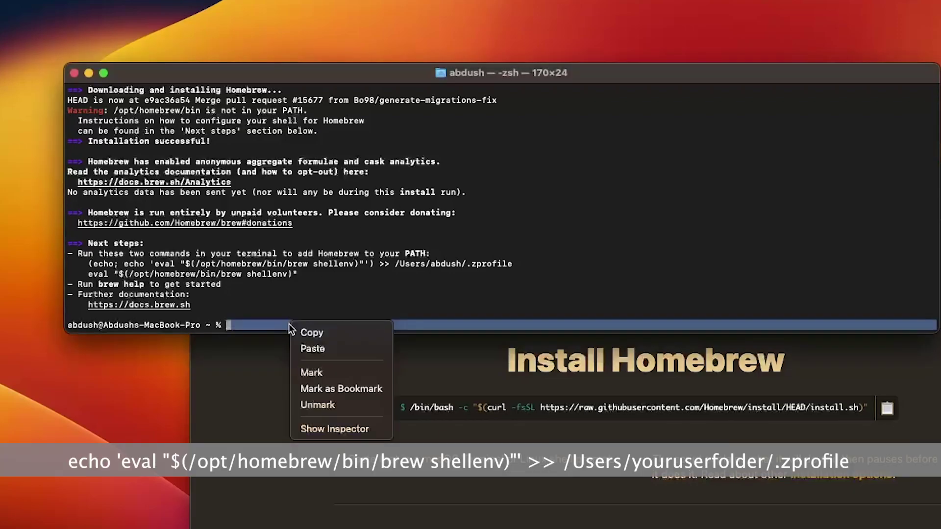
click(309, 347)
key(Left)
key(Left)
key(Left)
key(Left)
key(Left)
key(Left)
key(Left)
key(Left)
key(Left)
key(Left)
key(Left)
key(Left)
key(Left)
key(Left)
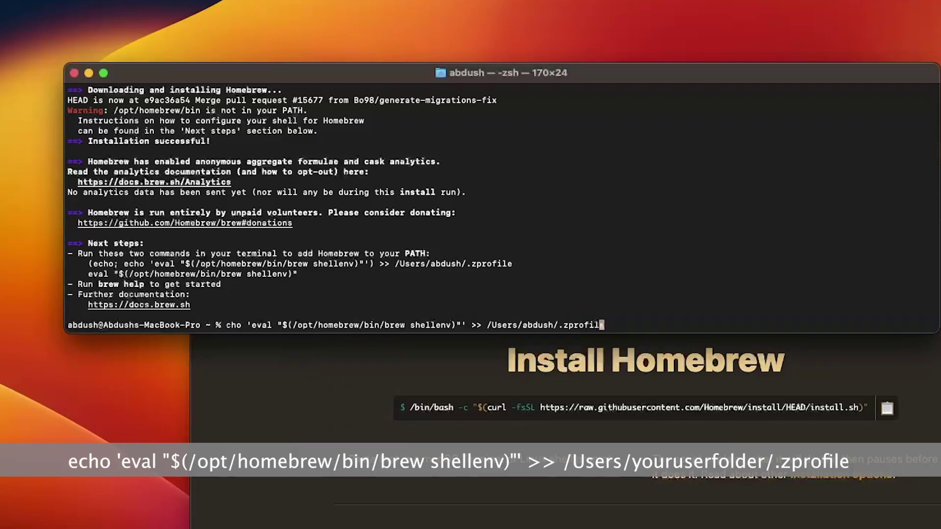
key(Left)
key(Left)
key(Left)
key(Left)
key(Left)
key(Left)
key(Left)
key(Left)
key(Left)
key(Left)
key(Left)
key(Left)
key(Left)
key(Left)
key(Left)
key(Left)
key(Left)
key(Left)
key(Left)
key(Left)
key(Left)
key(Left)
key(Left)
key(Left)
key(Left)
key(Left)
key(Left)
key(Left)
key(Left)
key(Left)
key(Left)
key(Left)
key(Left)
key(Left)
key(Left)
key(Left)
key(Left)
key(Left)
key(Left)
key(Left)
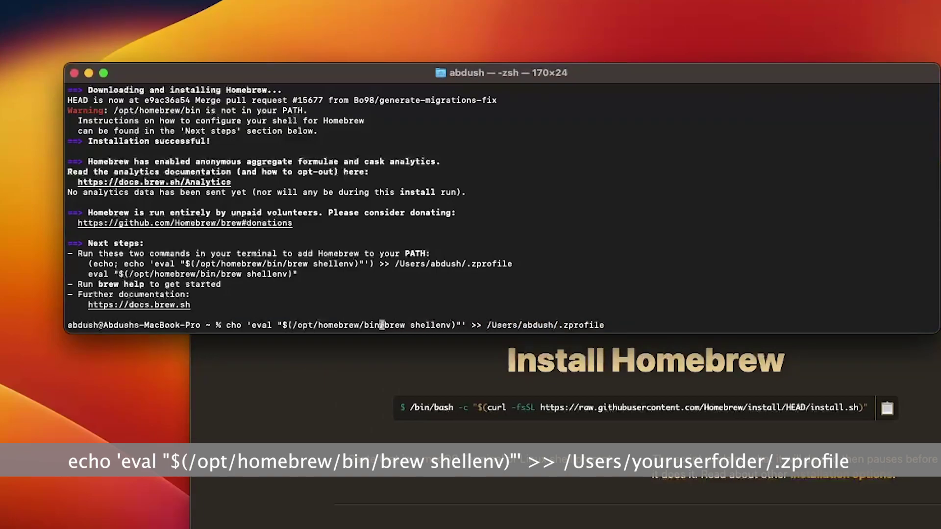
key(Left)
key(Left)
key(Left)
key(Left)
key(Left)
key(Left)
key(Left)
key(Left)
key(Left)
key(Left)
key(Left)
key(Left)
text(e)
key(Return)
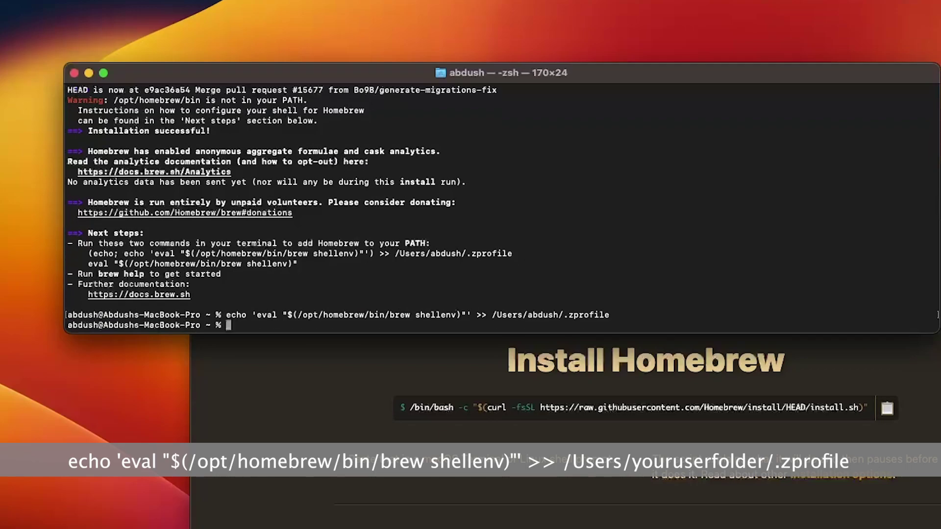
Copy the eval shellenv line from Next steps, paste it at the prompt, and run it
key(super+Tab)
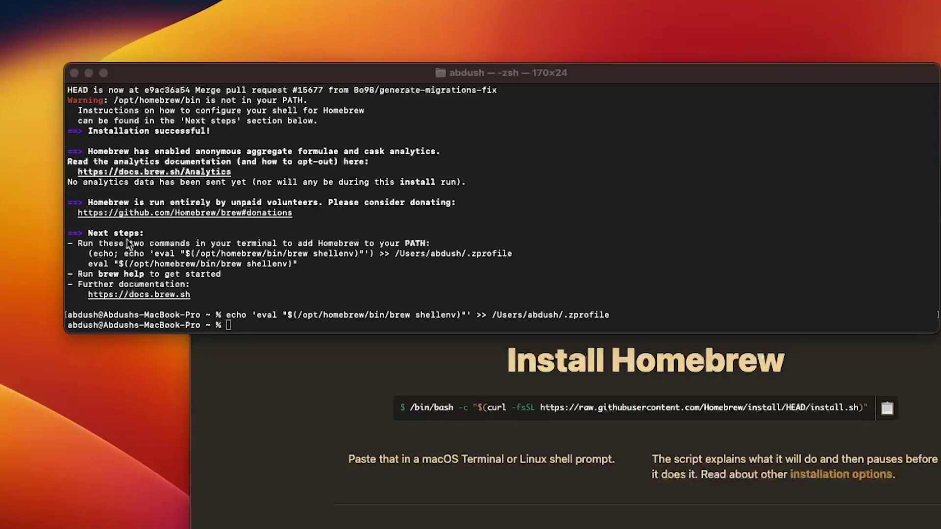
click(93, 265)
drag(92, 265, 242, 264)
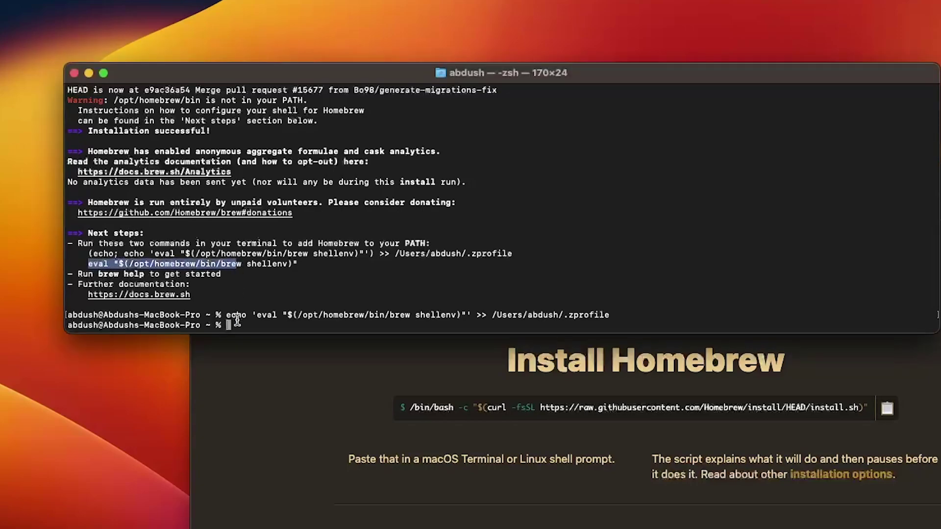
click(236, 323)
right_click(235, 322)
click(259, 347)
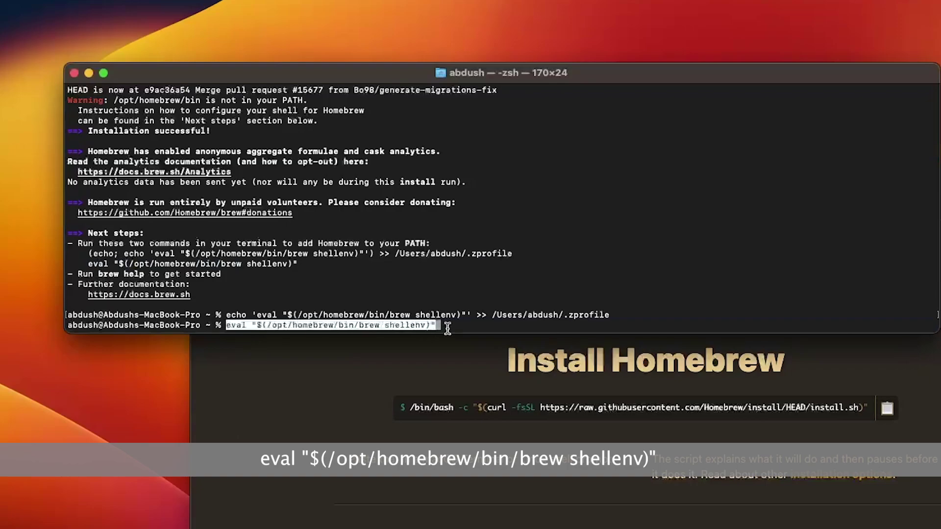
key(Right)
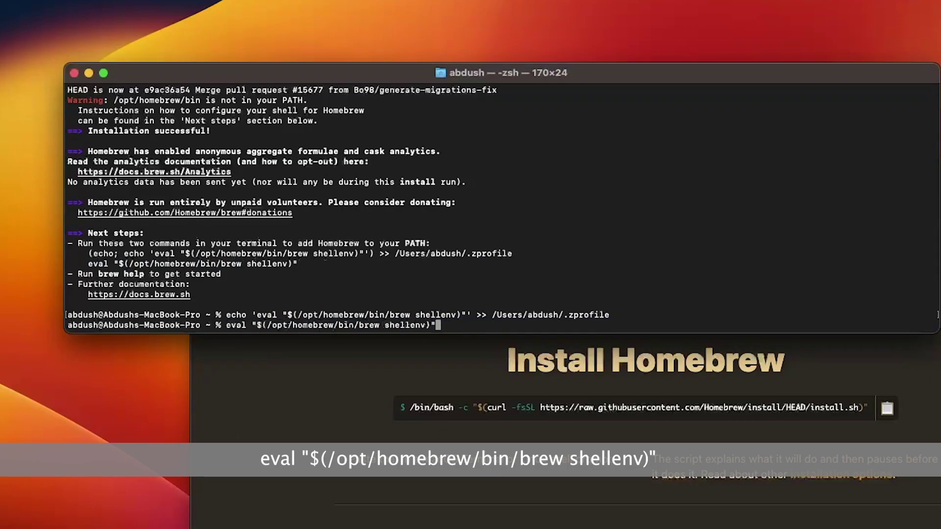
key(Return)
key(Return)
key(Return)
key(Return)
key(Return)
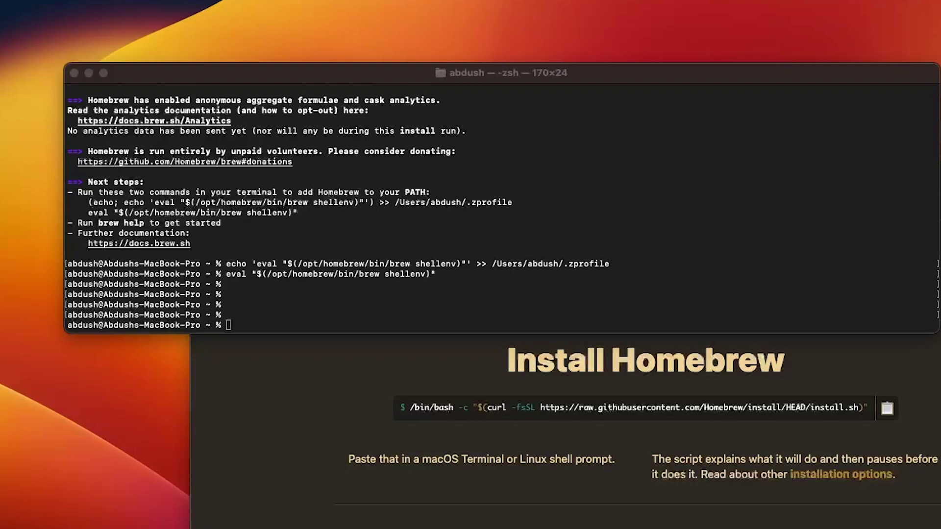
Run 'brew install qemu', fixing a typo, to install qemu 8.0.3 and its dependencies
click(241, 321)
click(281, 310)
text(brew insta;;)
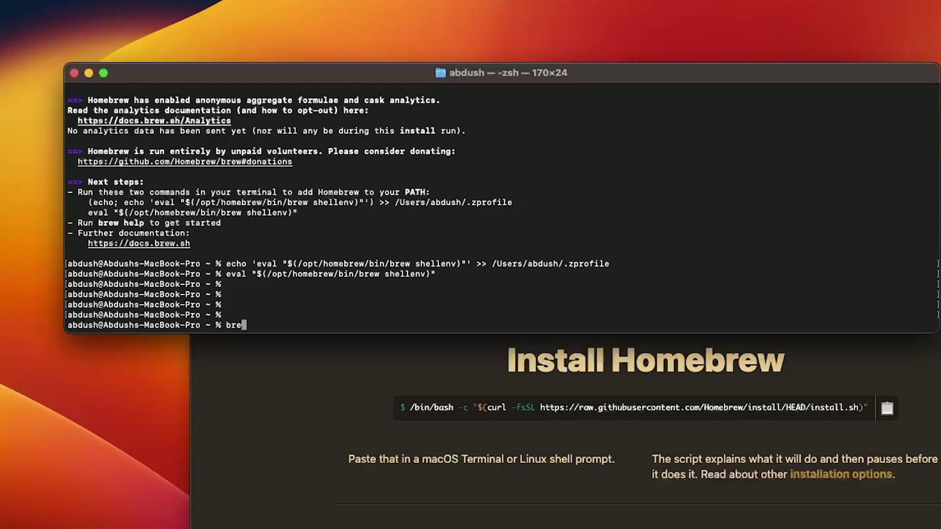
key(BackSpace)
key(BackSpace)
key(BackSpace)
text(ll qemu)
key(Return)
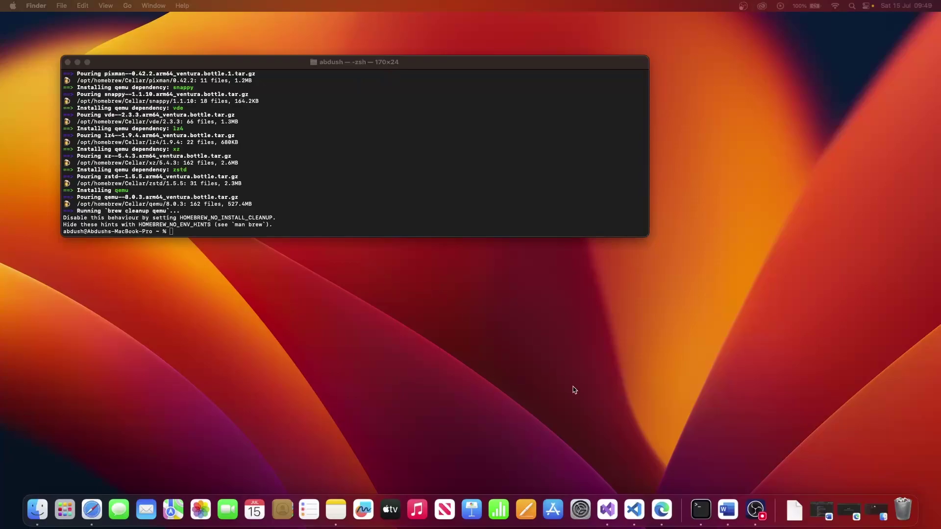
Restore Edge from the Dock, take it out of full screen, and reposition the window
click(849, 511)
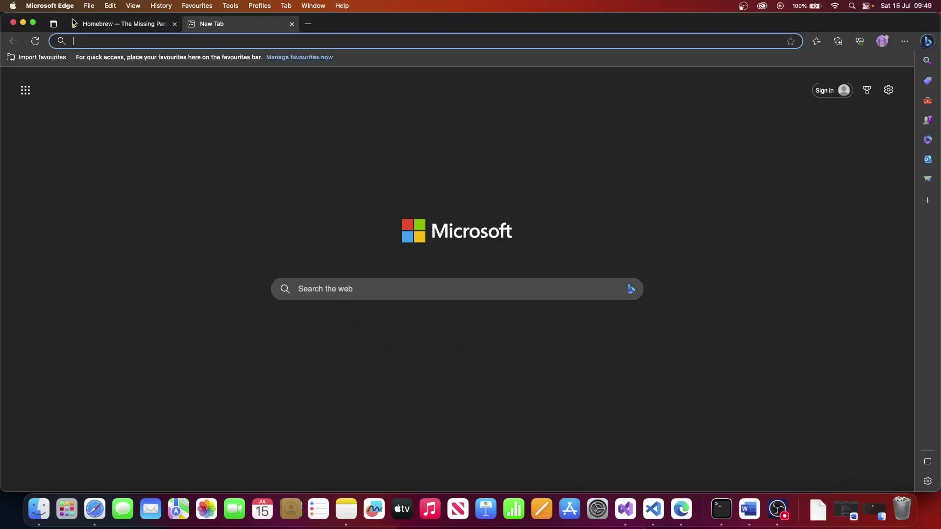
click(33, 22)
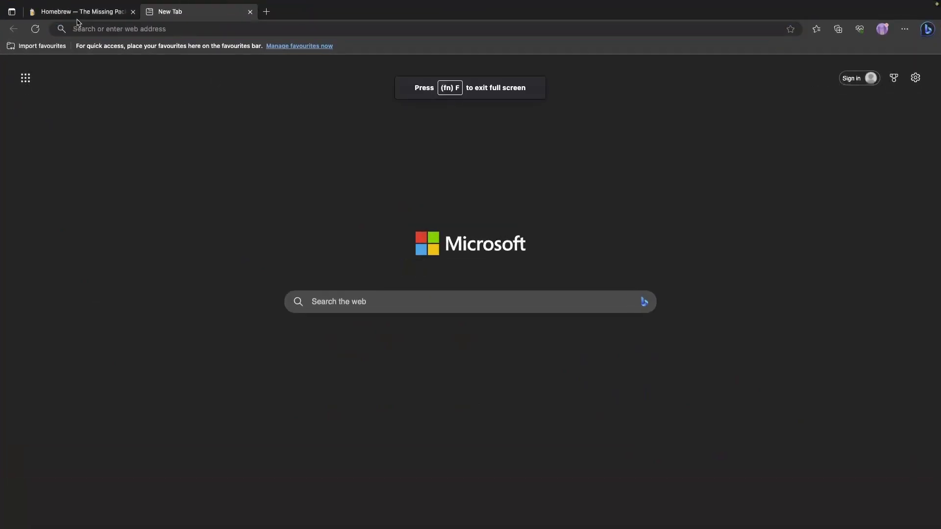
mouse_move(12, 2)
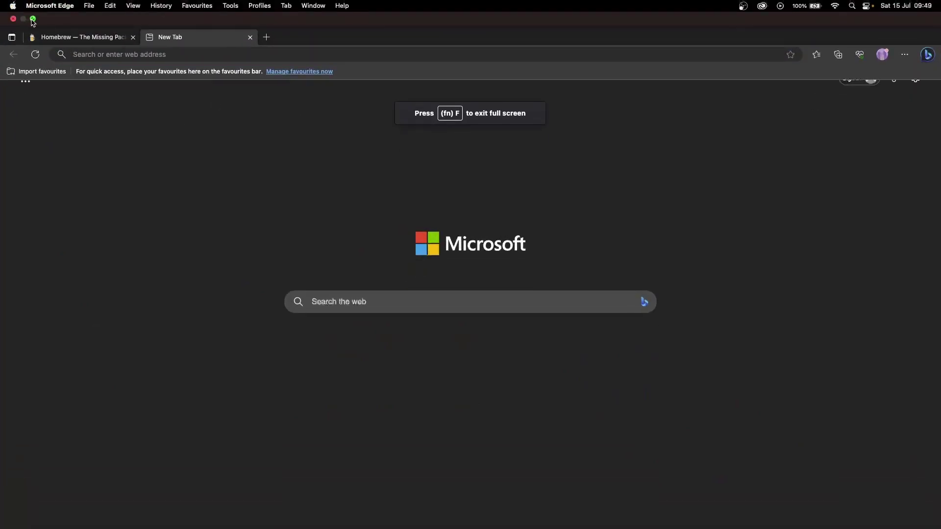
click(32, 18)
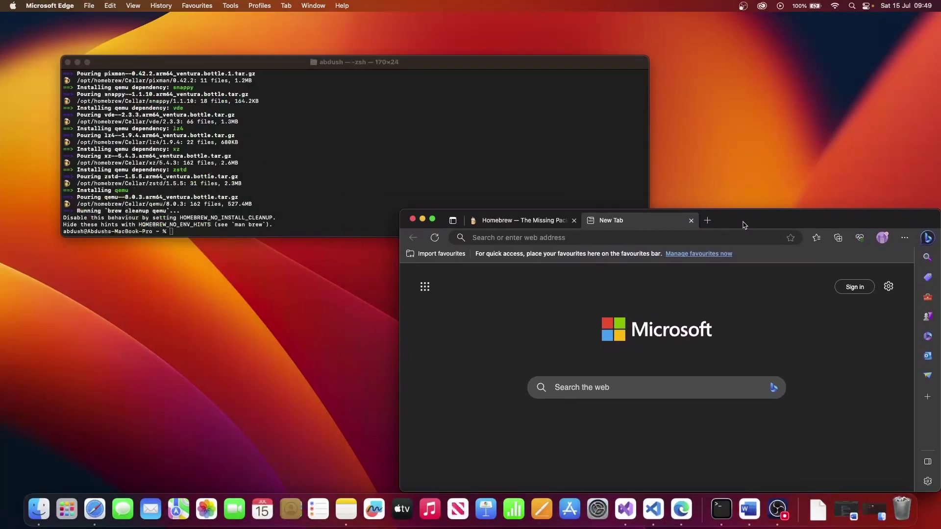
drag(743, 222, 621, 169)
Search Google for 'download windows 11 insider preview iso arm64'
text(d)
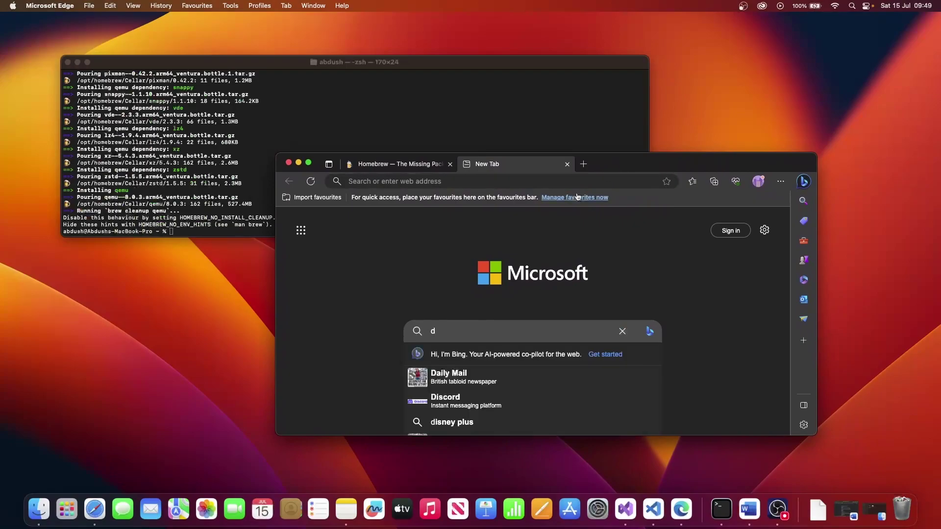
click(519, 182)
text(dow)
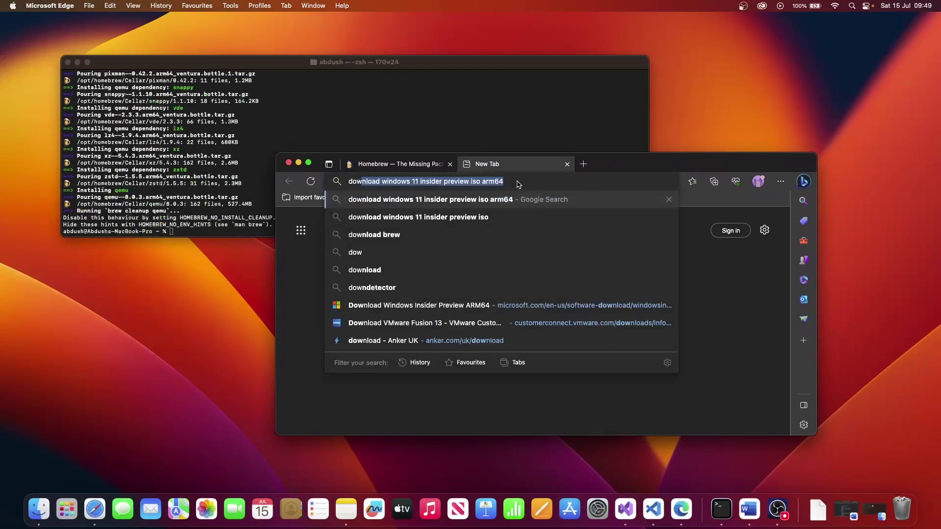
key(Right)
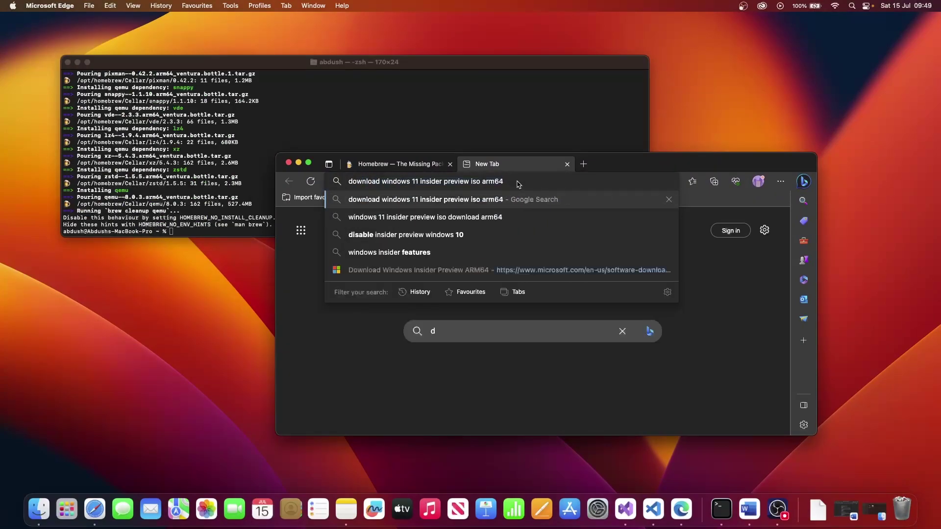
key(Return)
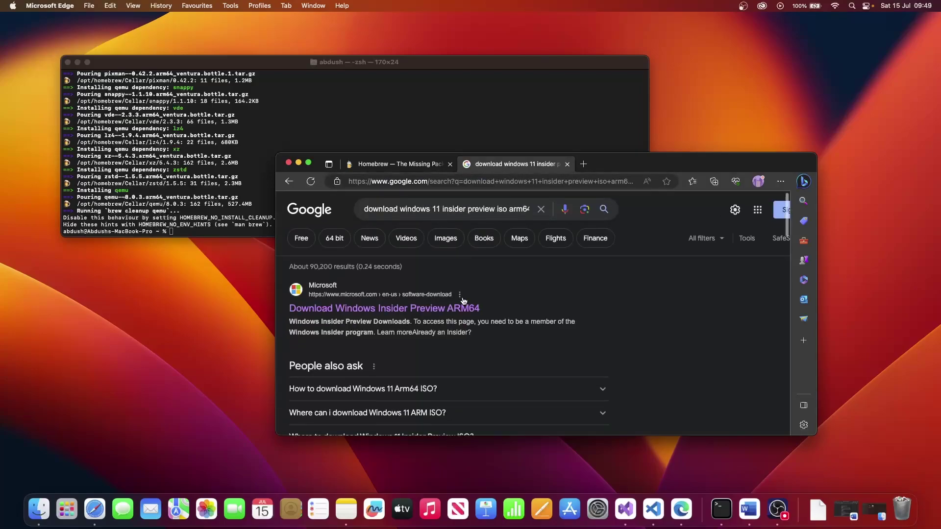
Open Microsoft's Windows Insider Preview ARM64 download result and follow the Insider program link
click(440, 311)
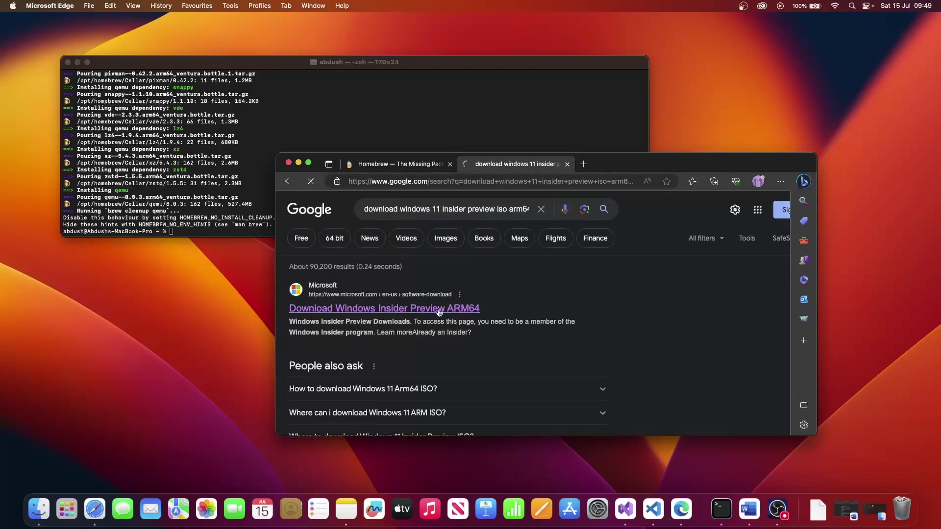
scroll(439, 312, down, 3)
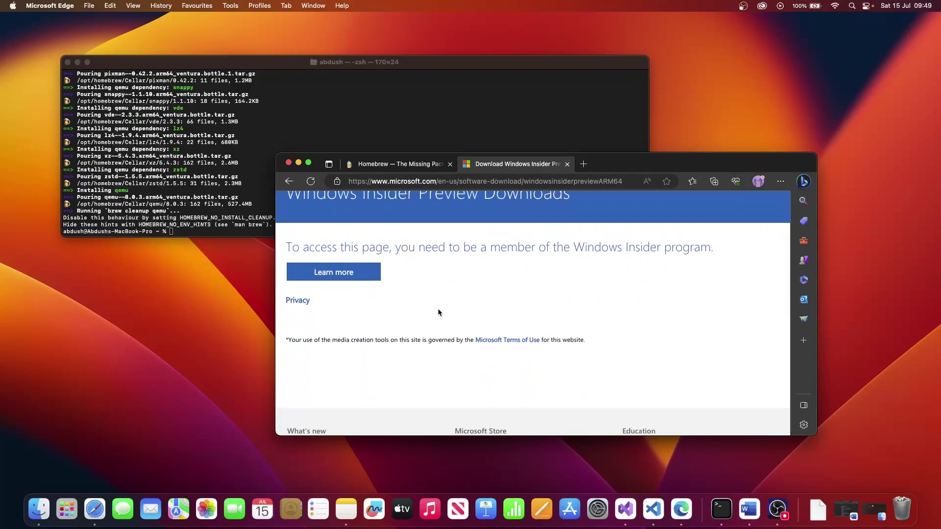
scroll(419, 303, up, 1)
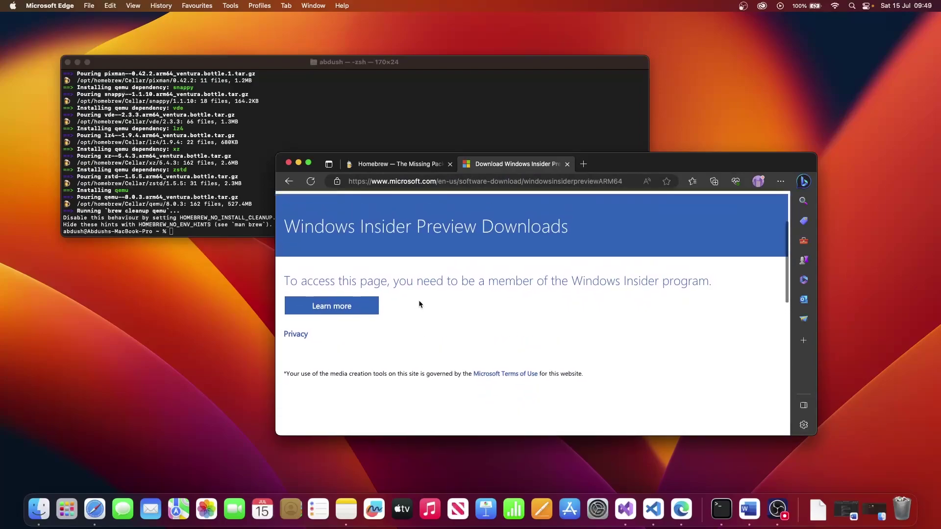
click(358, 312)
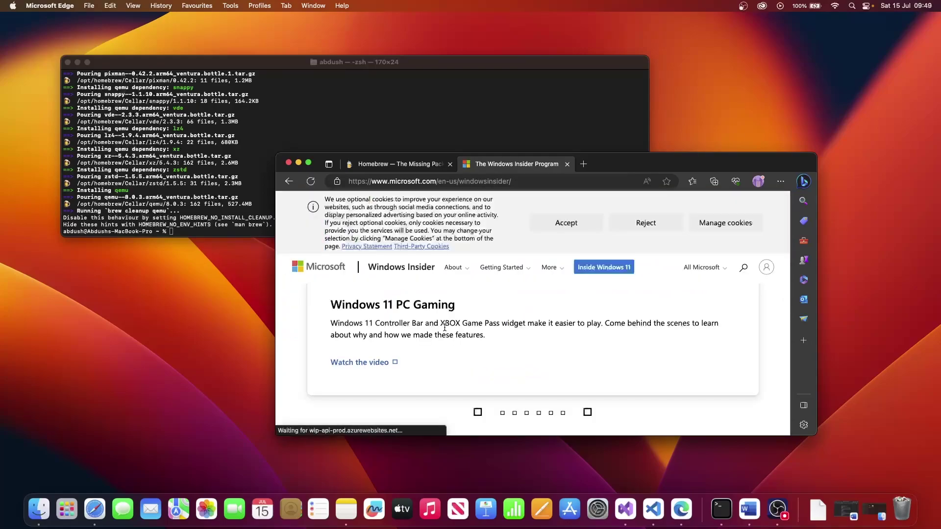
On the Insider registration page, accept the program agreement and click Register now
scroll(445, 330, down, 10)
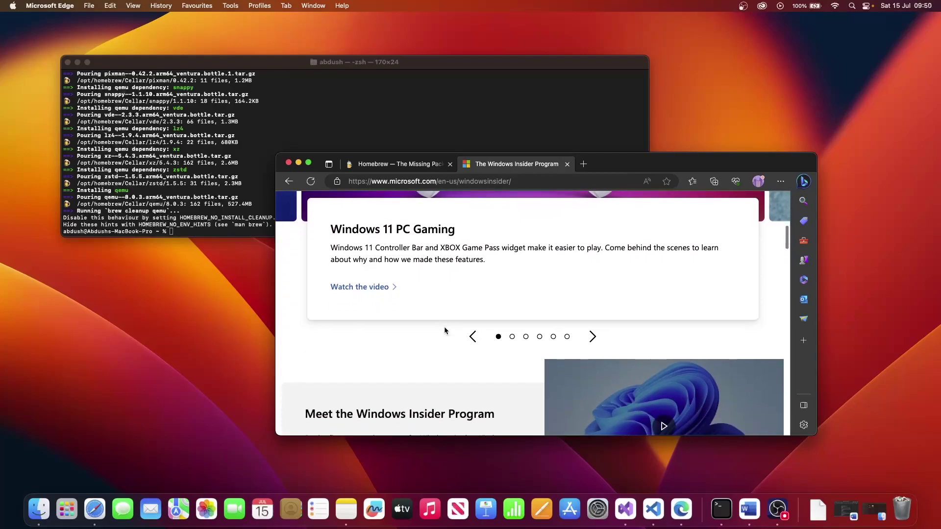
scroll(444, 330, down, 2)
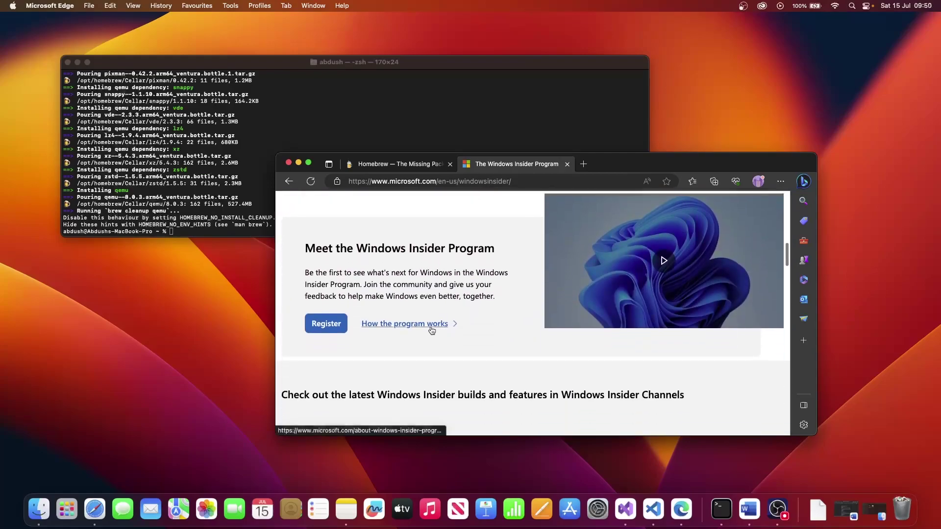
click(321, 324)
scroll(395, 313, down, 3)
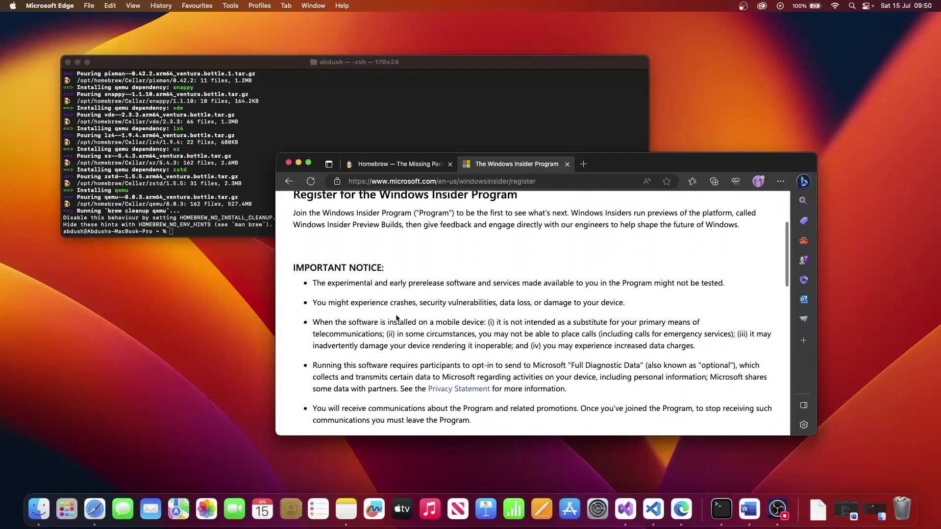
scroll(397, 318, down, 5)
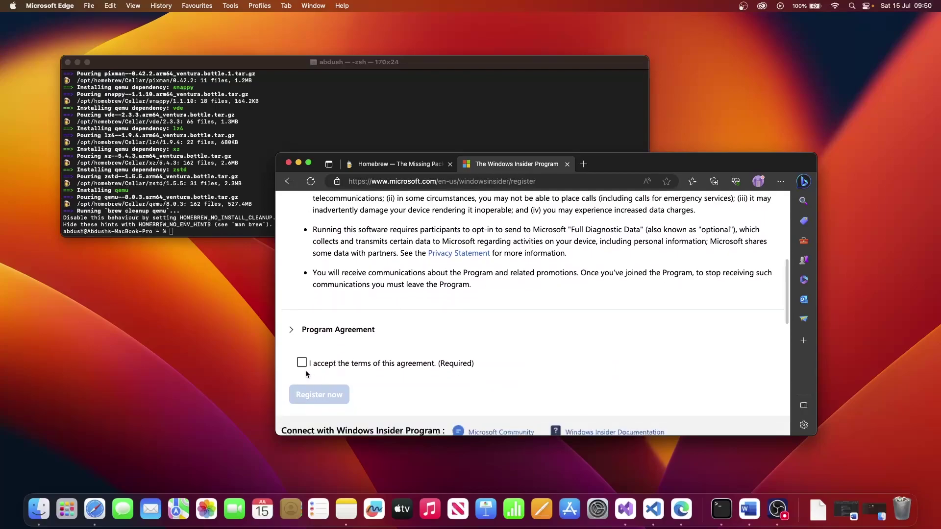
click(302, 363)
click(323, 396)
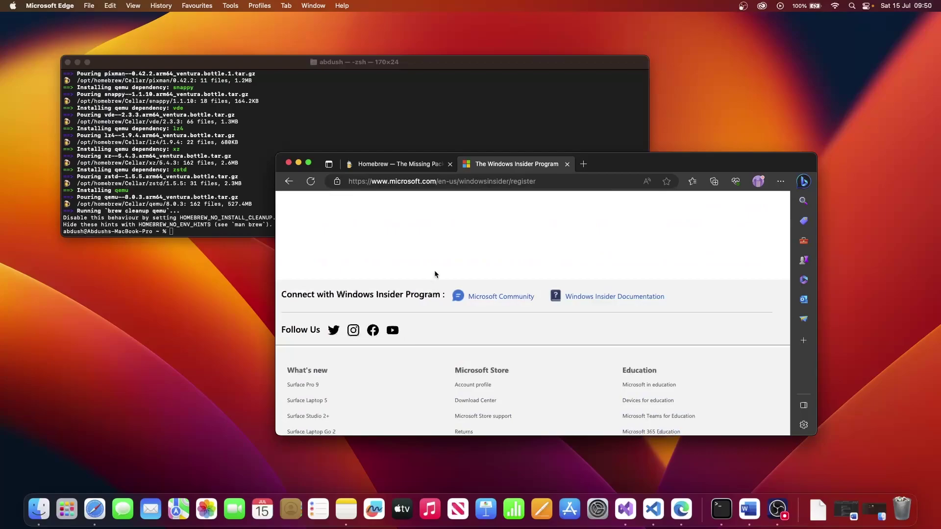
Make Edge full screen and open the Flight now getting-started page, reviewing its Preview Windows step
click(309, 164)
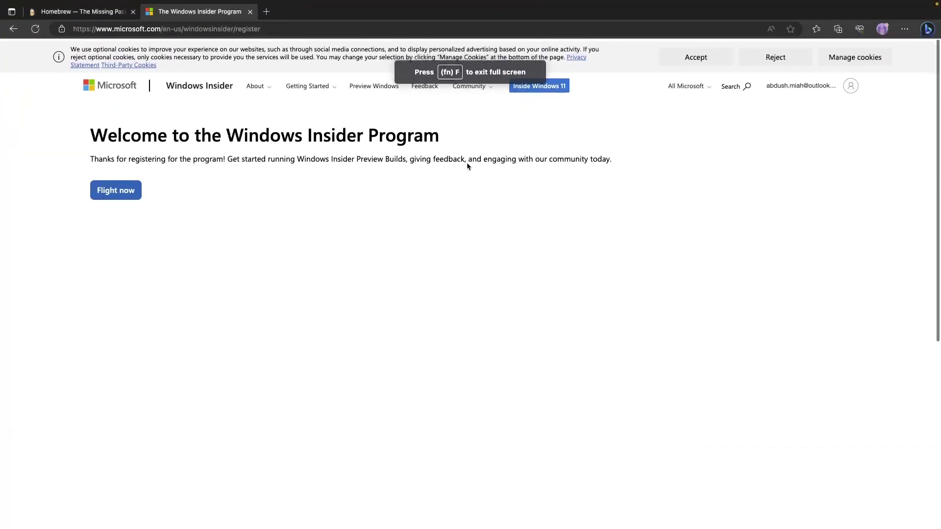
click(126, 193)
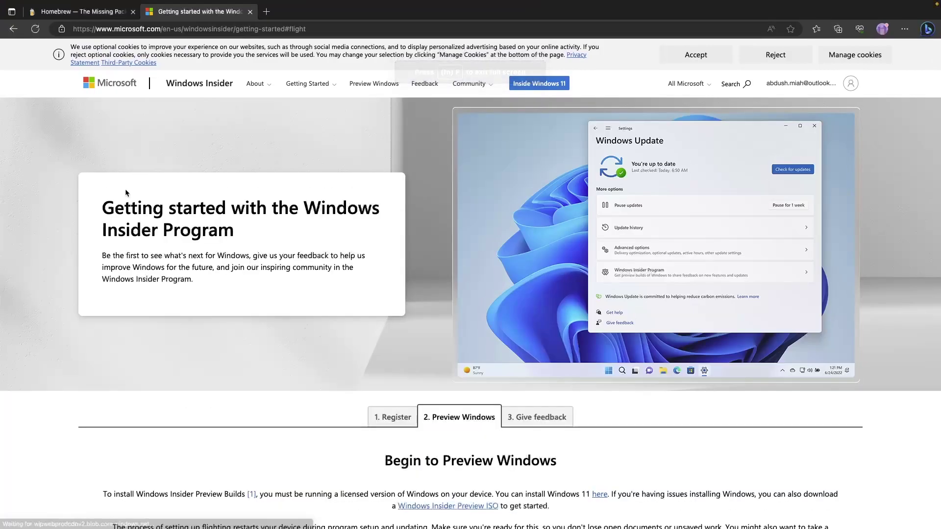
scroll(246, 261, down, 5)
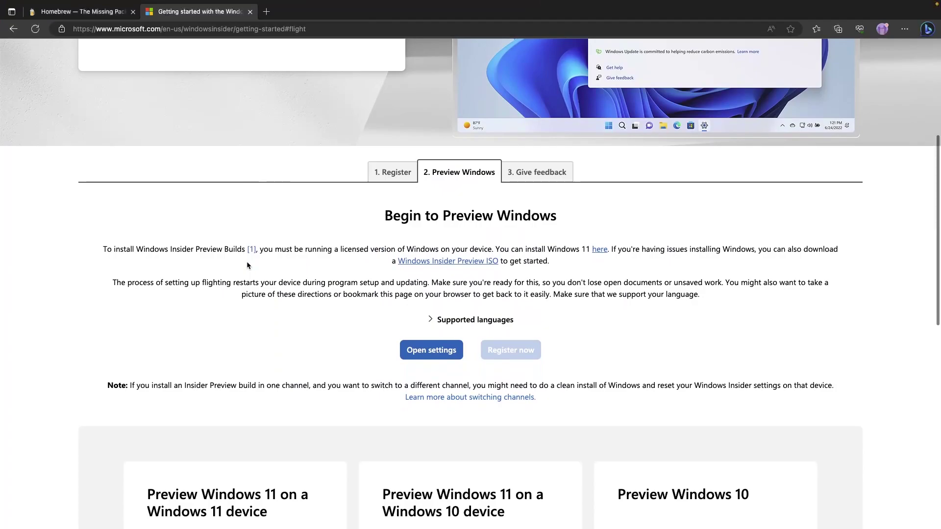
scroll(247, 265, down, 2)
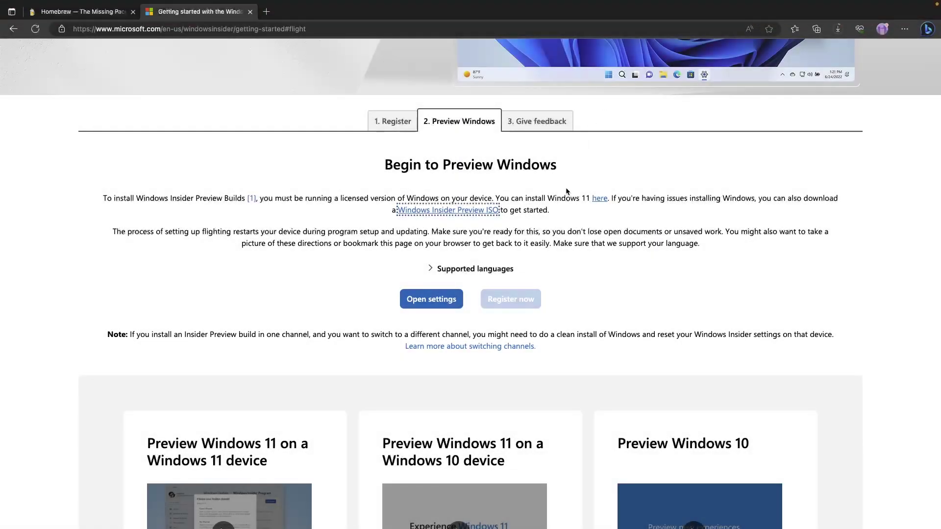
click(516, 163)
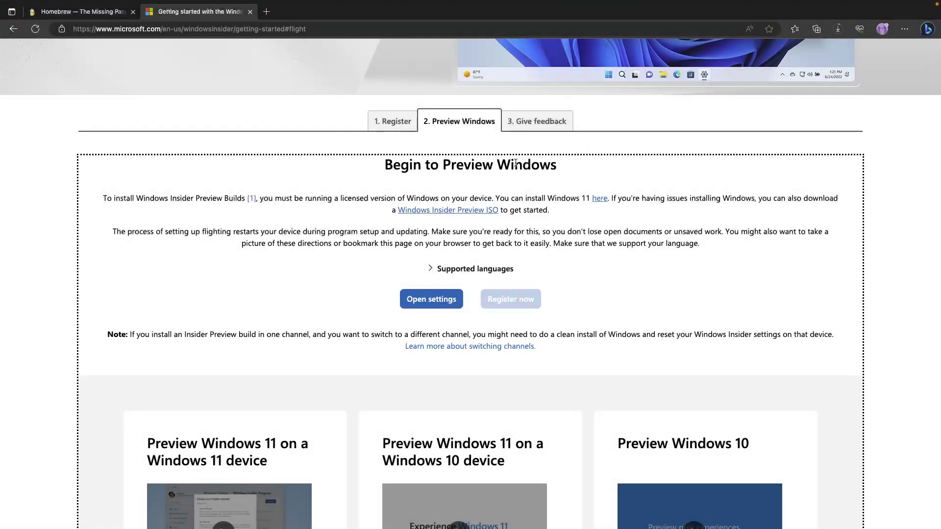
scroll(515, 163, up, 6)
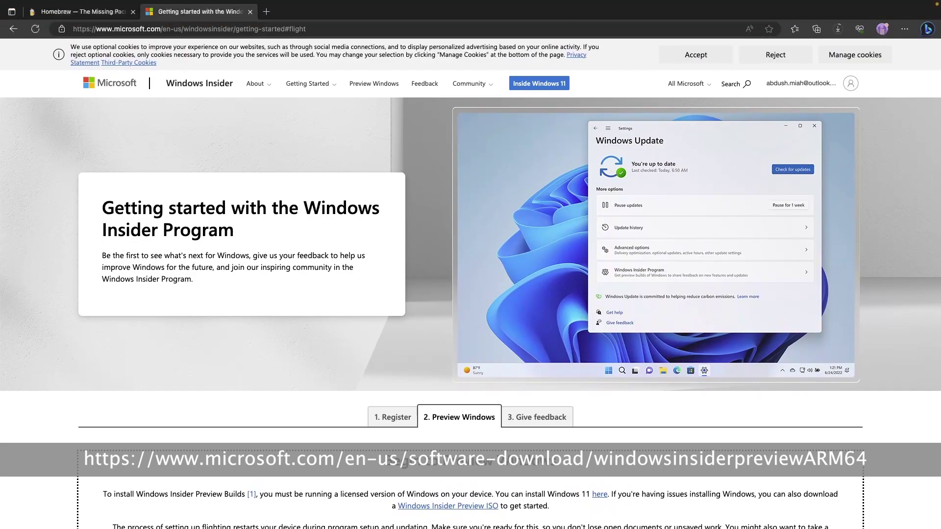
Paste the ARM64 Insider download page address into Edge's address bar and load it
click(236, 28)
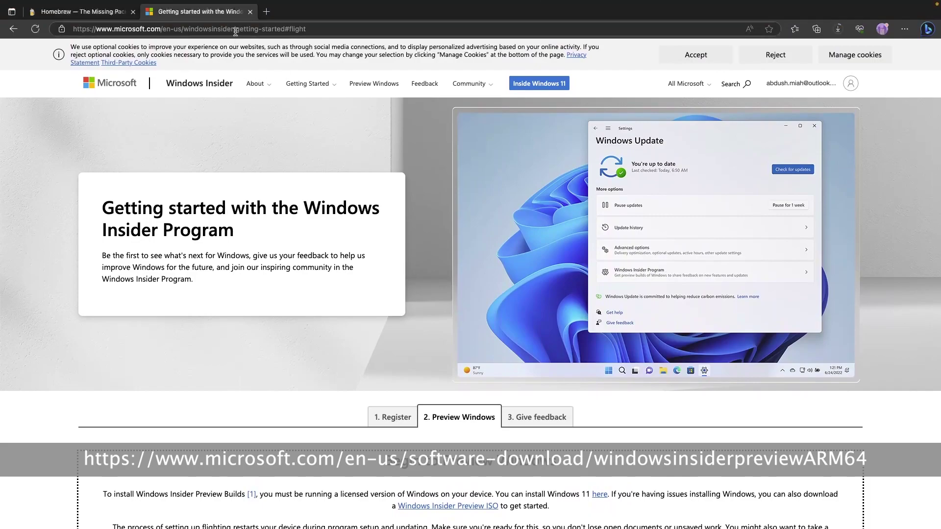
right_click(235, 29)
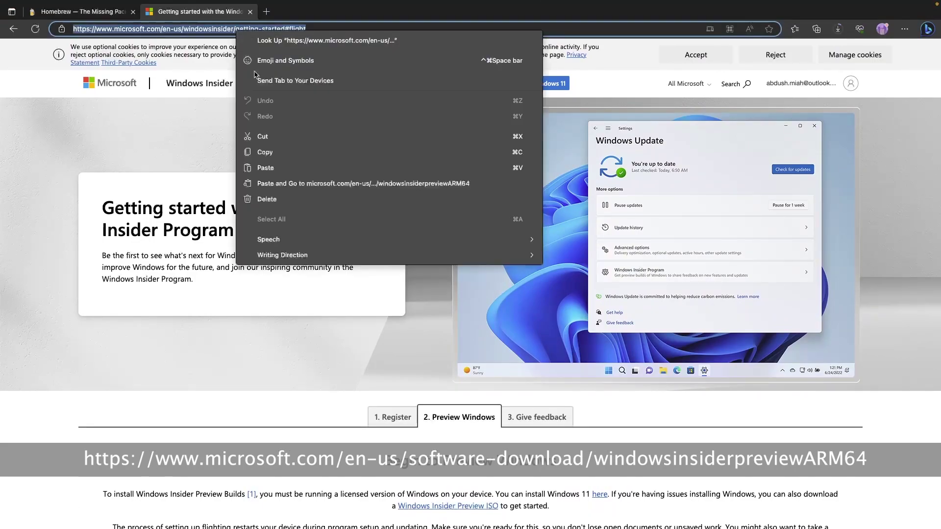
click(278, 168)
key(Return)
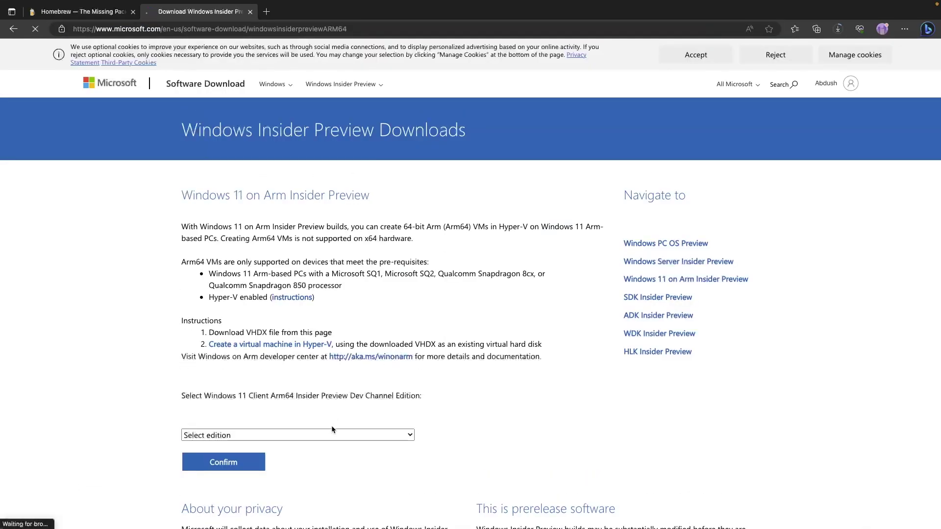
Choose the Dev build 23481 edition and English (United States), confirming each to generate download links
click(320, 436)
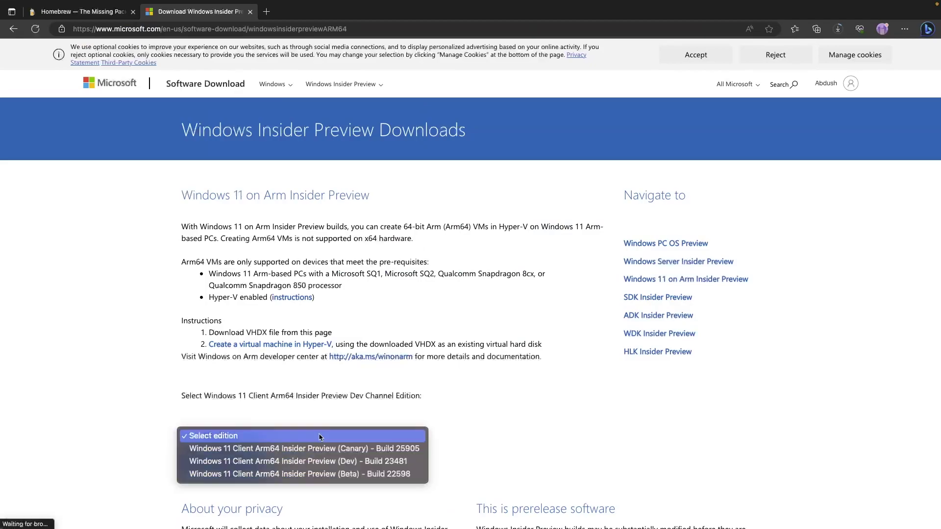
click(343, 462)
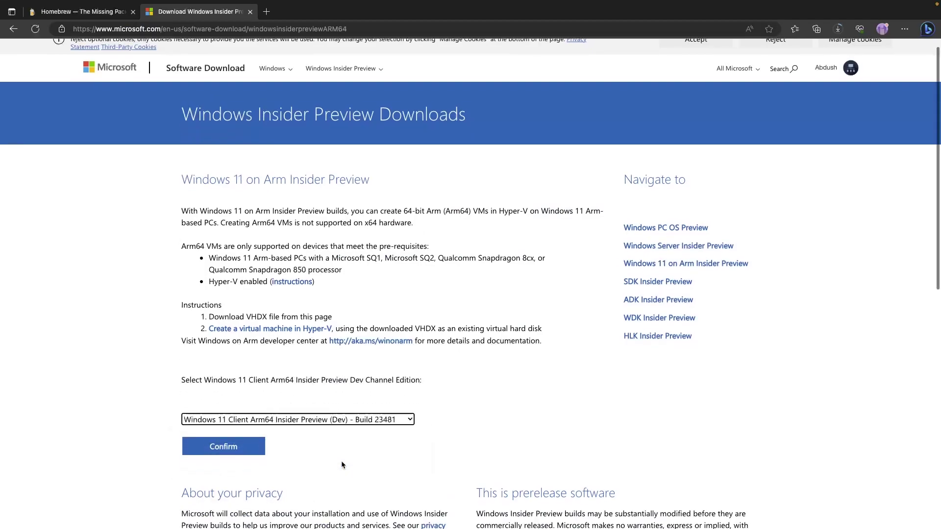
scroll(294, 445, down, 1)
click(244, 425)
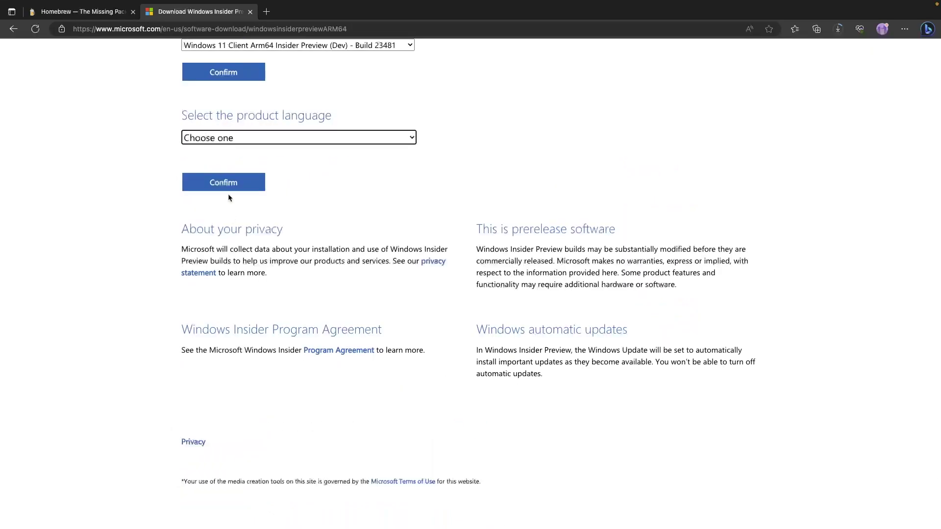
click(269, 144)
click(269, 156)
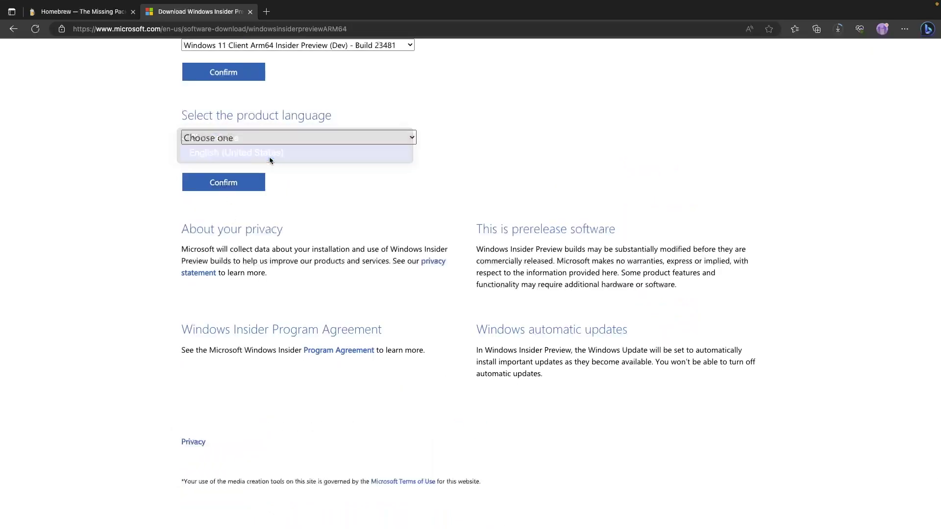
click(236, 182)
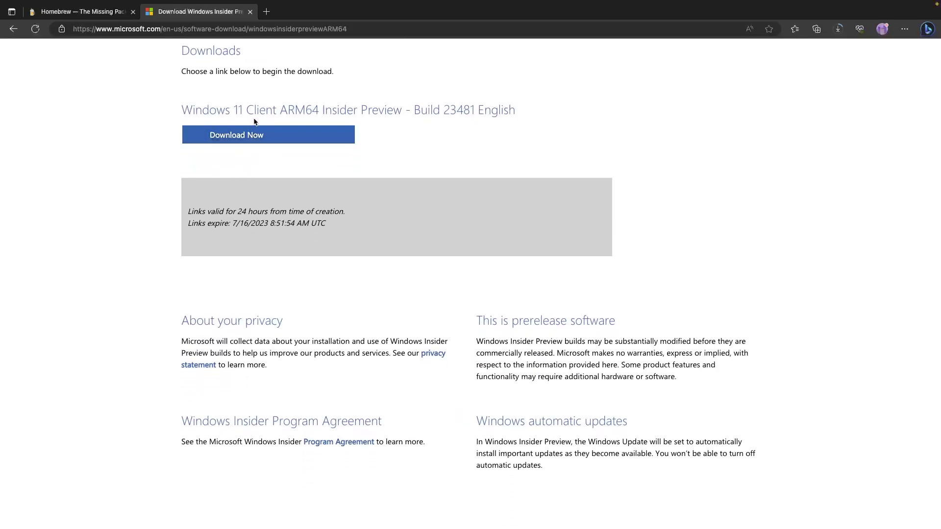
Start the build 23481 English download, then minimize the Finder Downloads window showing the 10.38 GB VHDX
click(312, 137)
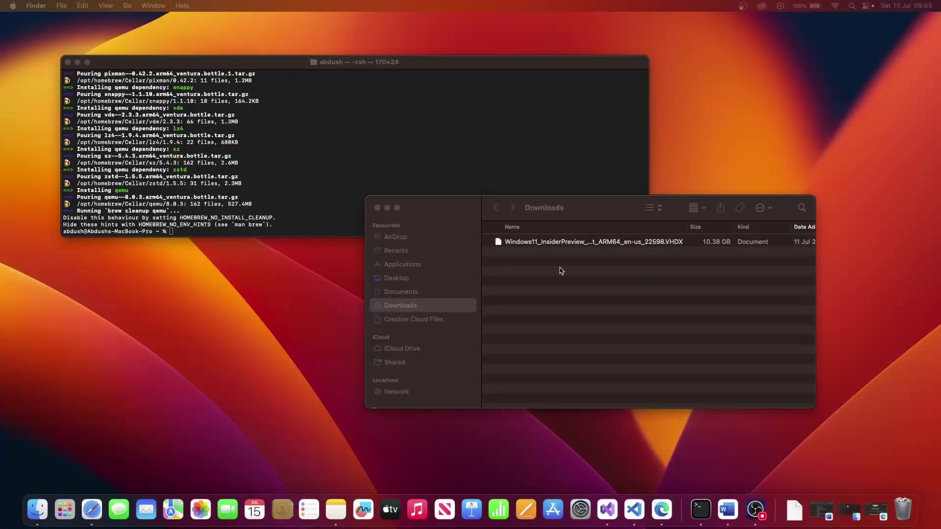
click(688, 237)
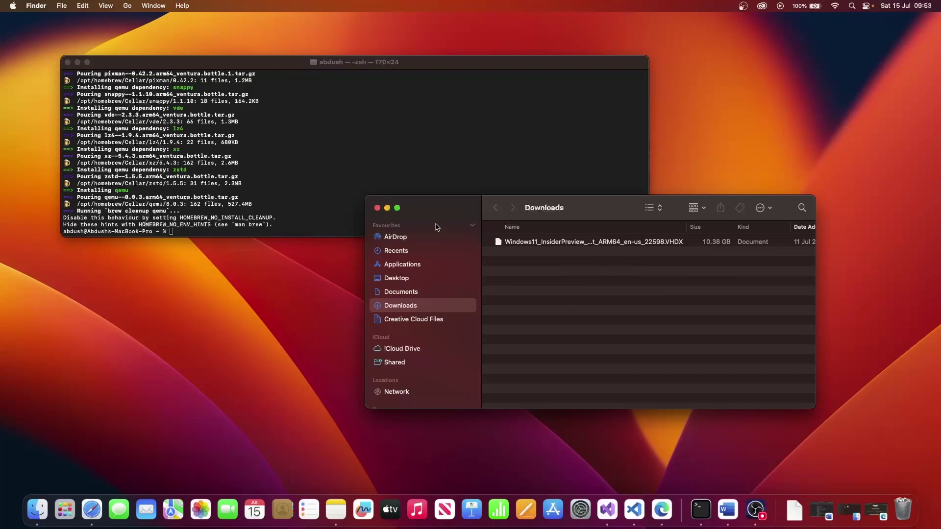
click(388, 208)
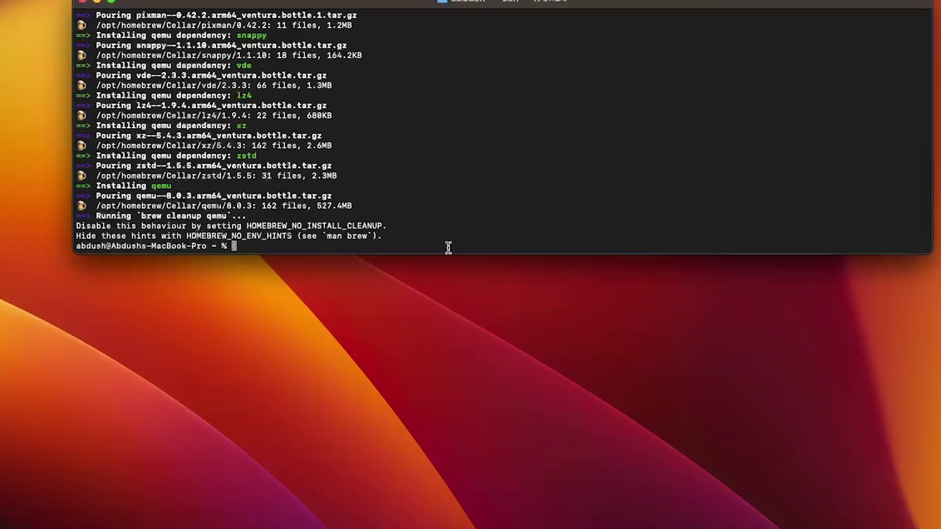
Type 'qemu-img convert -O vmdk' at the Terminal prompt, fixing the lowercase -o
text(qemu)
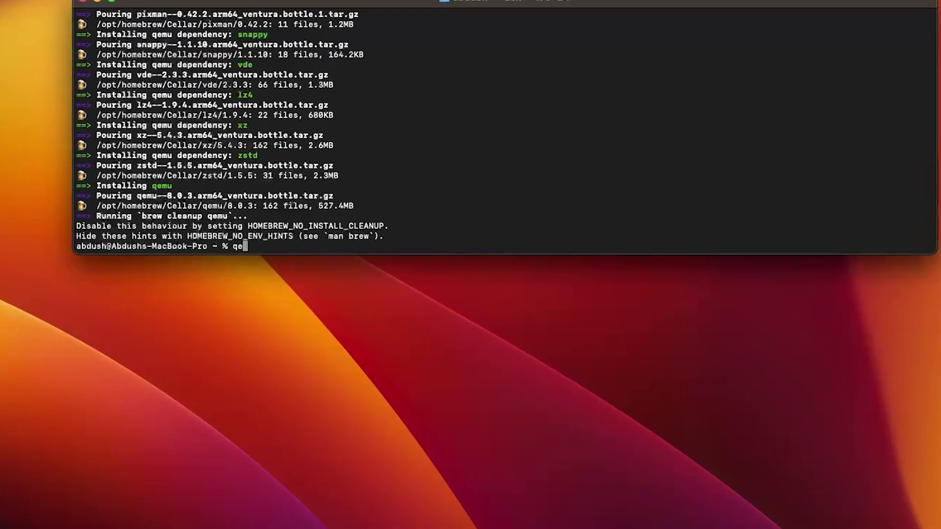
text(-img convert )
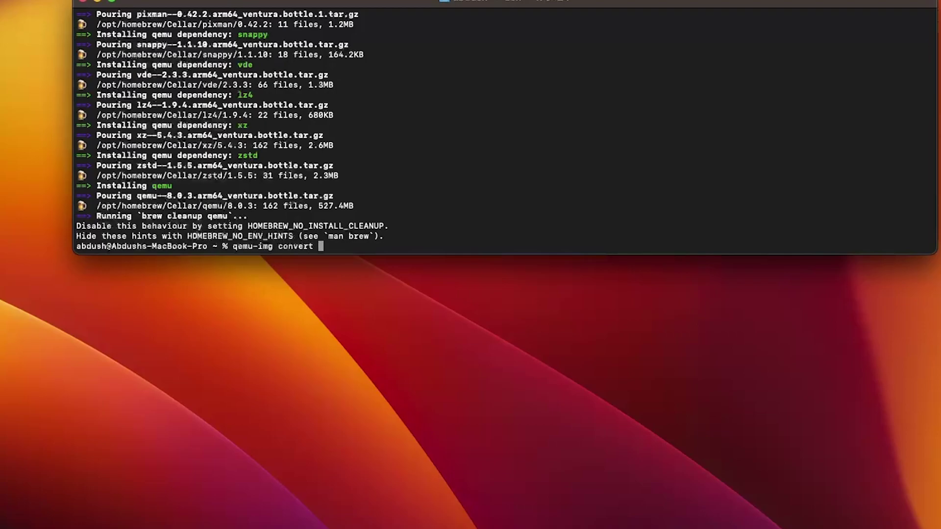
text(-o)
key(BackSpace)
text(O vmdk)
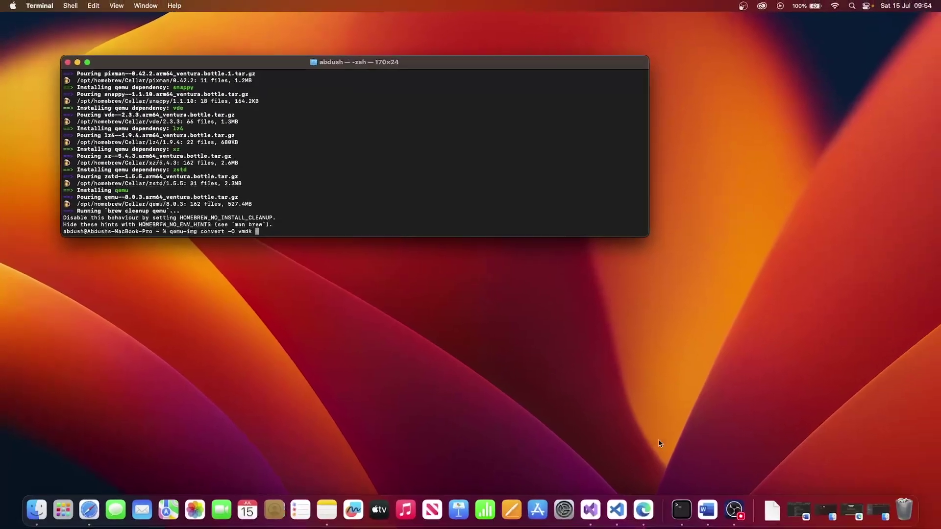
Drop the Windows11_InsiderPreview_Client_ARM64_en-us_22598.VHDX path from Downloads into the command
click(771, 509)
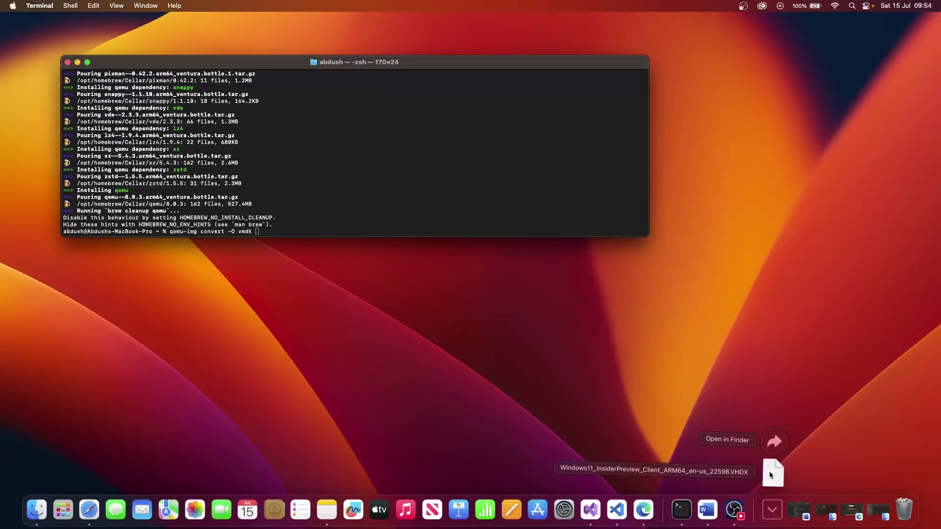
click(773, 443)
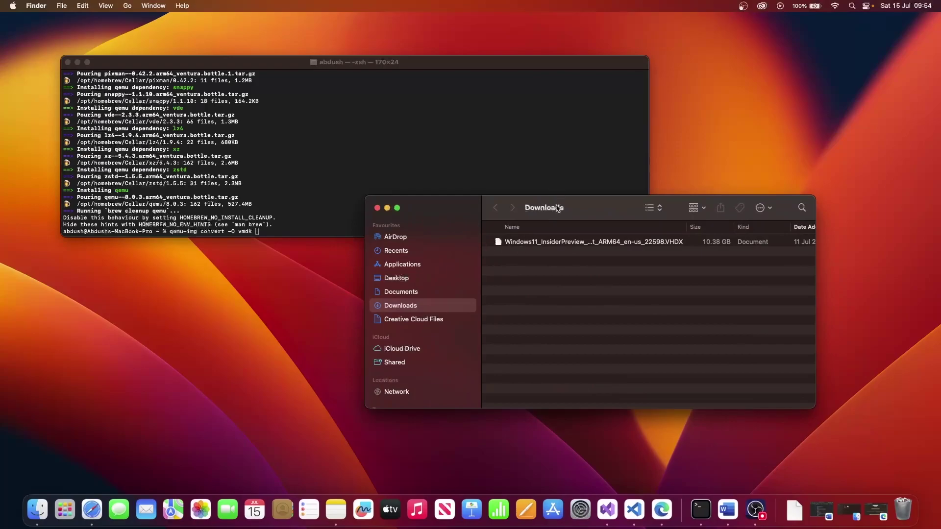
drag(557, 208, 616, 271)
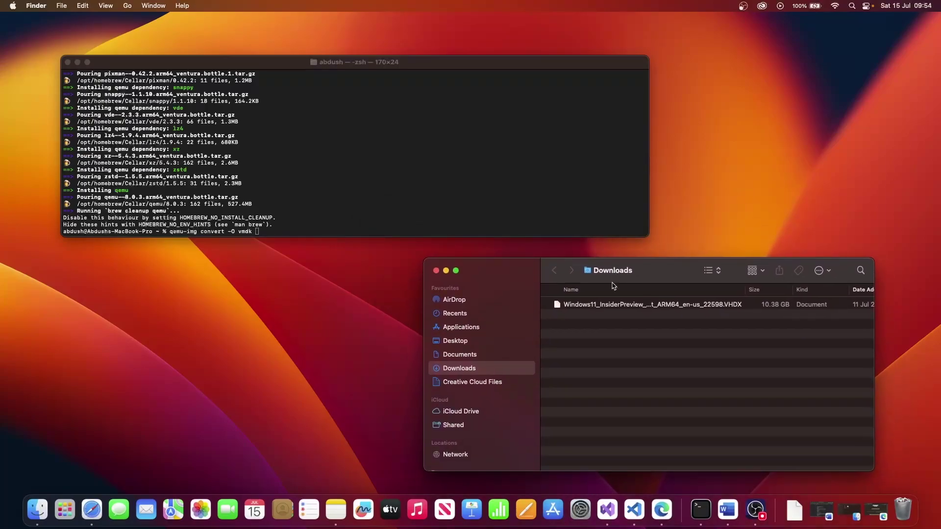
click(567, 309)
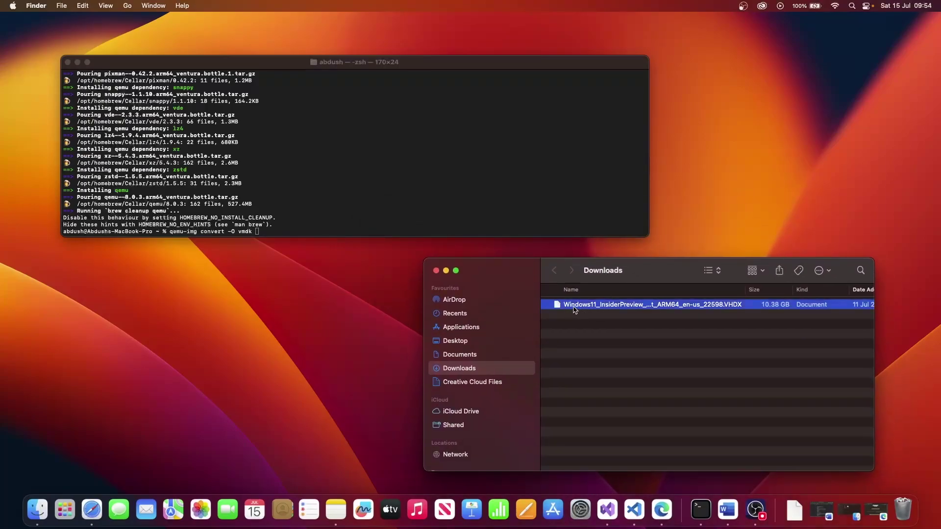
drag(574, 310, 383, 234)
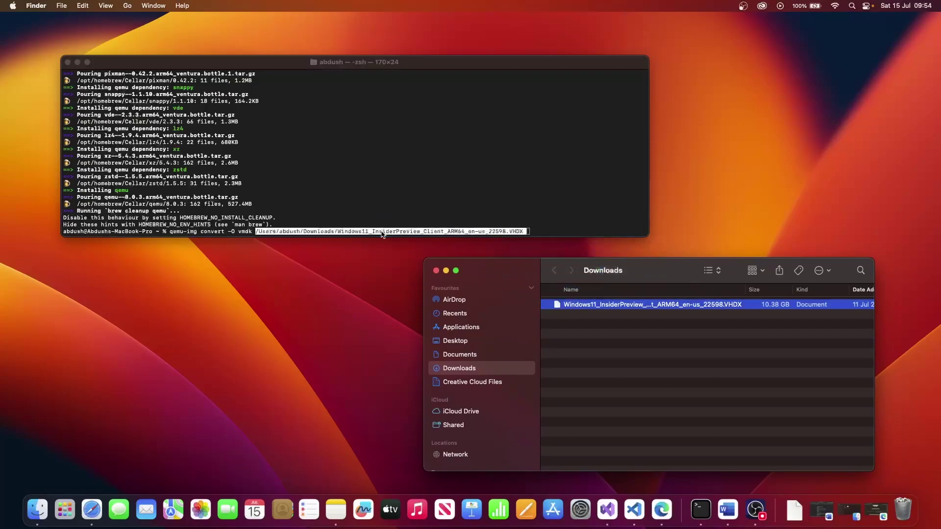
click(544, 235)
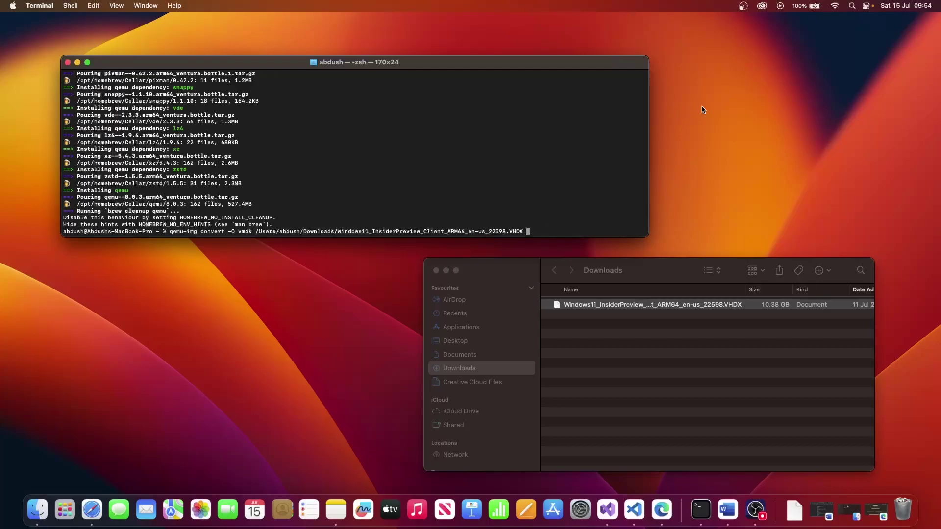
Add a new folder on the desktop and name it tempvmdkfile
right_click(820, 93)
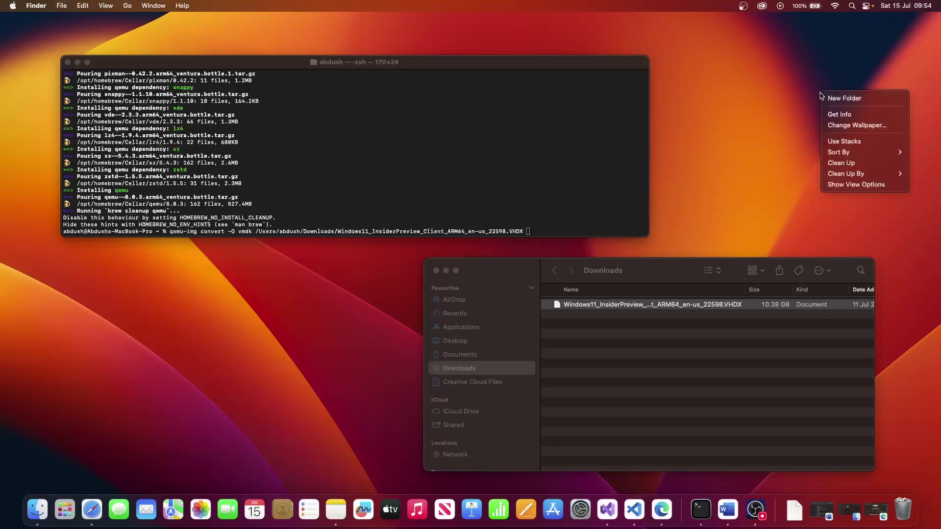
click(853, 104)
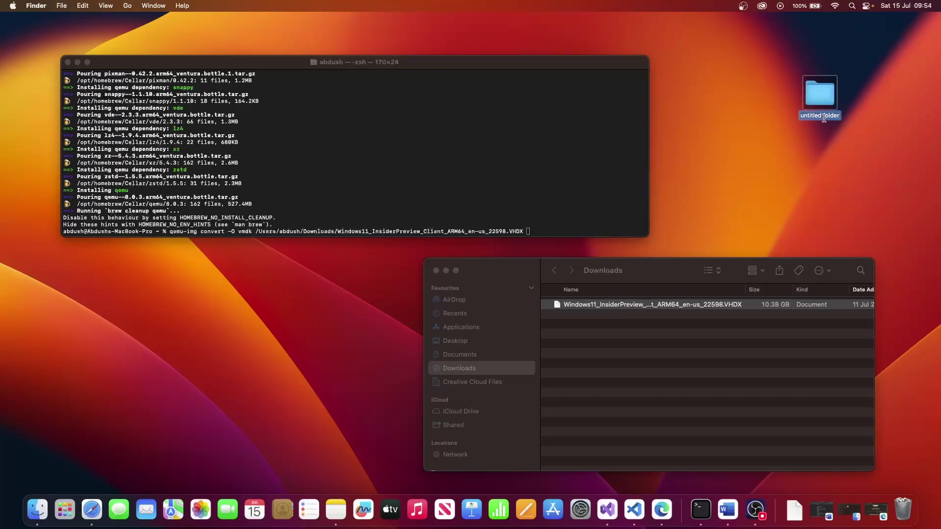
text(tempvmdkfil)
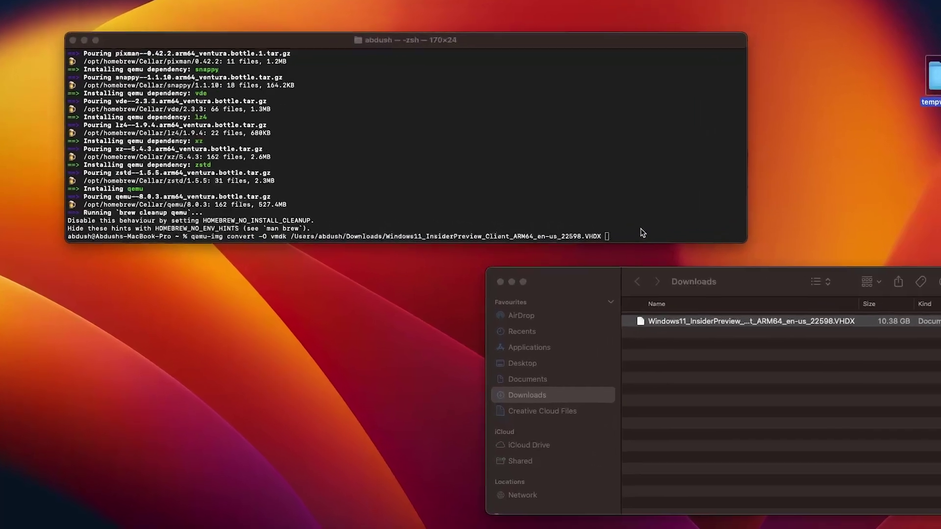
Set the output to ~/Desktop/tempvmdkfile/Window11ARM.vmdk and run the qemu-img conversion
click(642, 231)
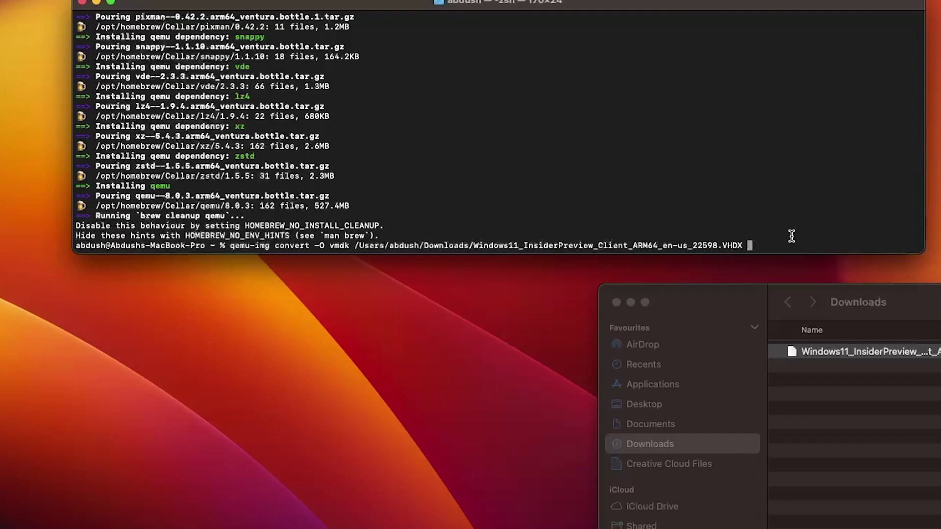
text(~/D)
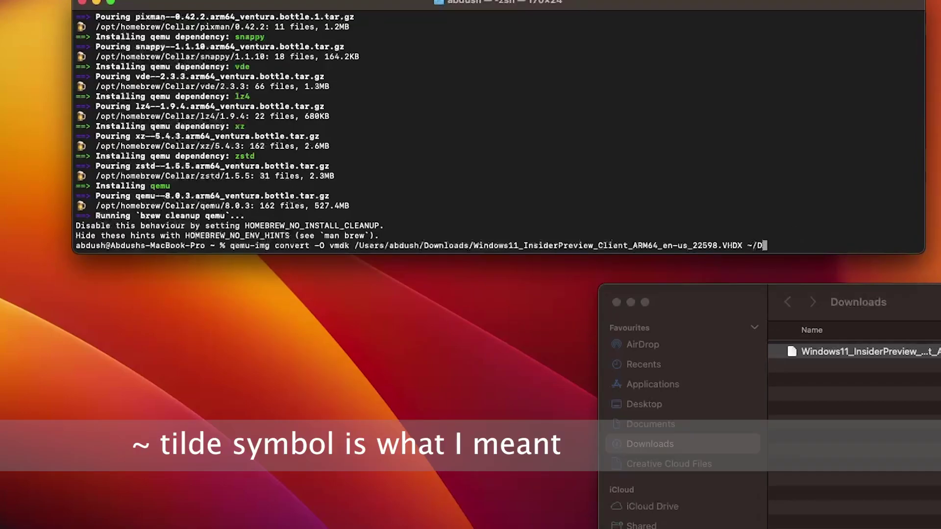
key(Tab)
text(e)
key(Tab)
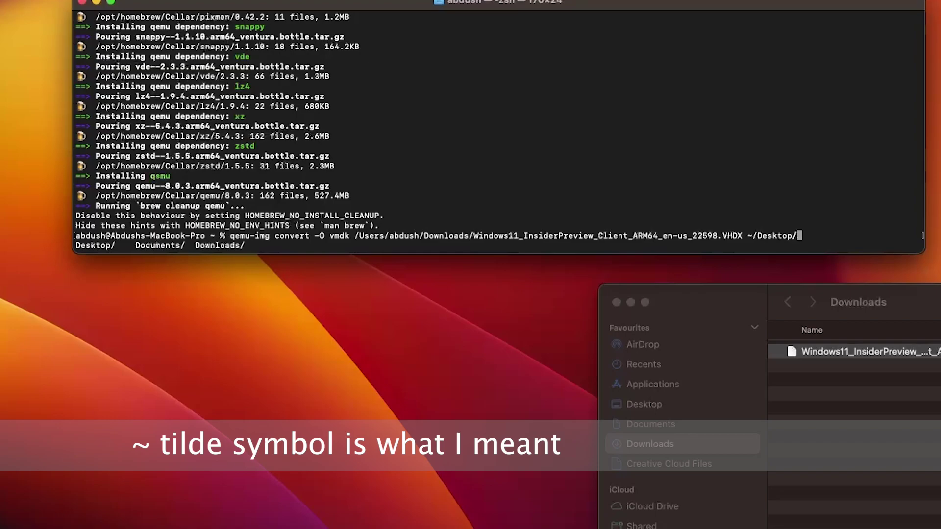
text(tempvmdkfile/)
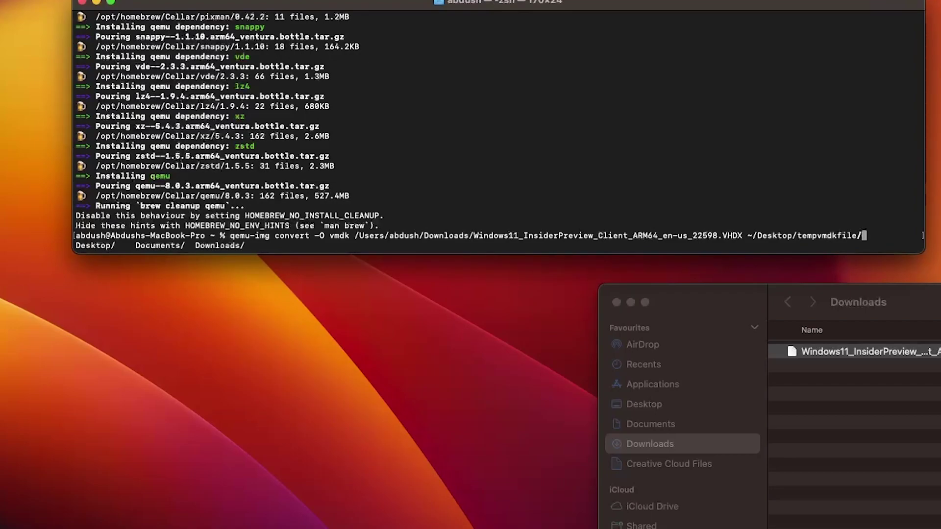
text(Window11ARM.)
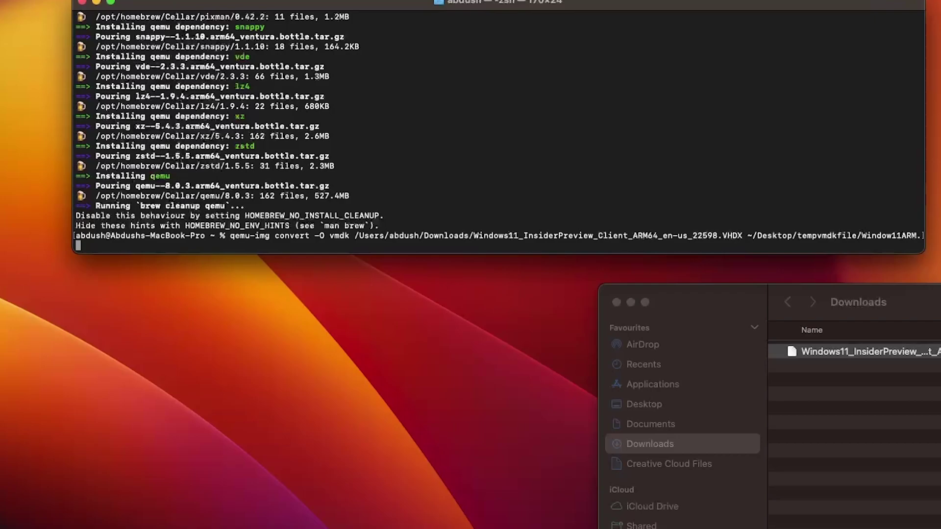
text(vmdk)
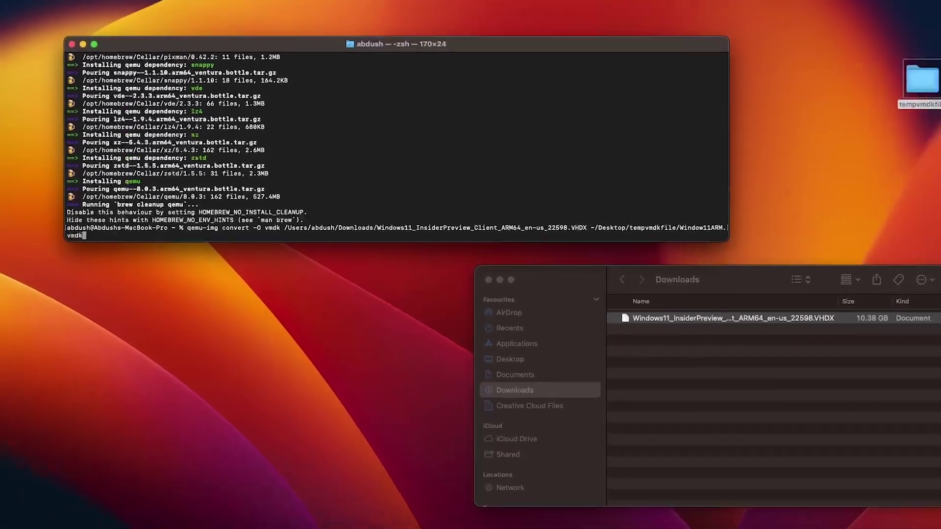
key(Return)
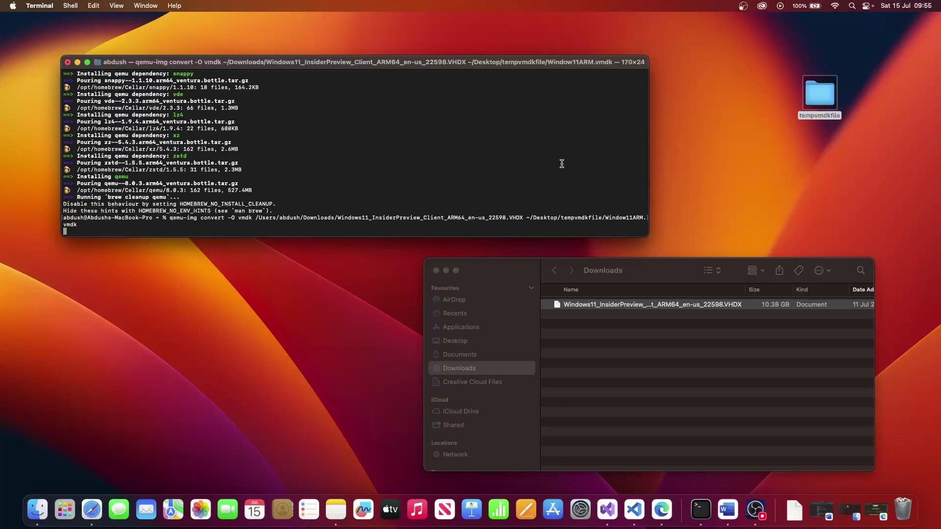
click(498, 269)
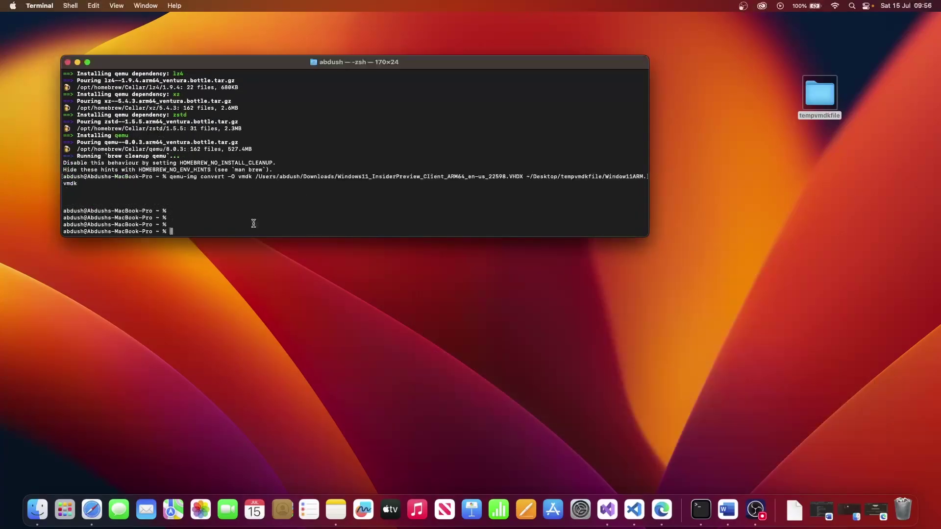
key(Return)
key(Return)
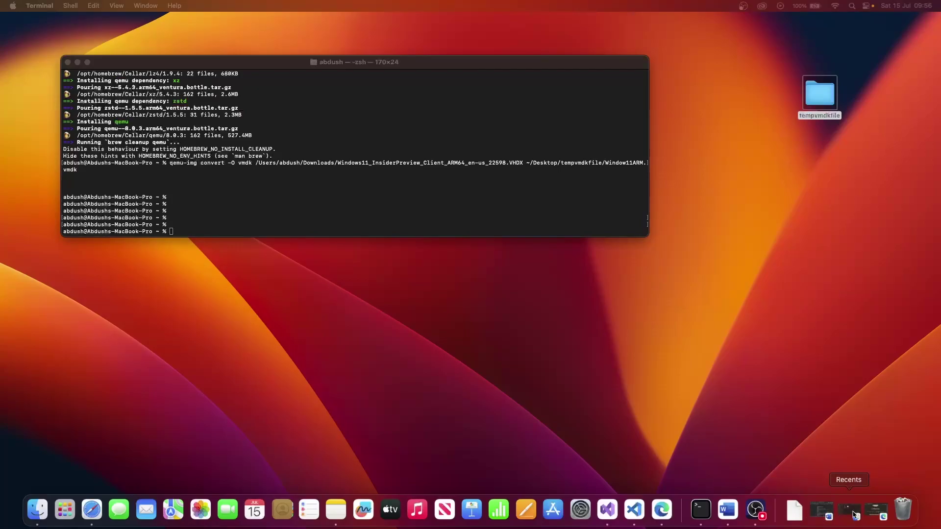
Search the web for 'download vmware fusion macos' in a new Edge tab
click(876, 512)
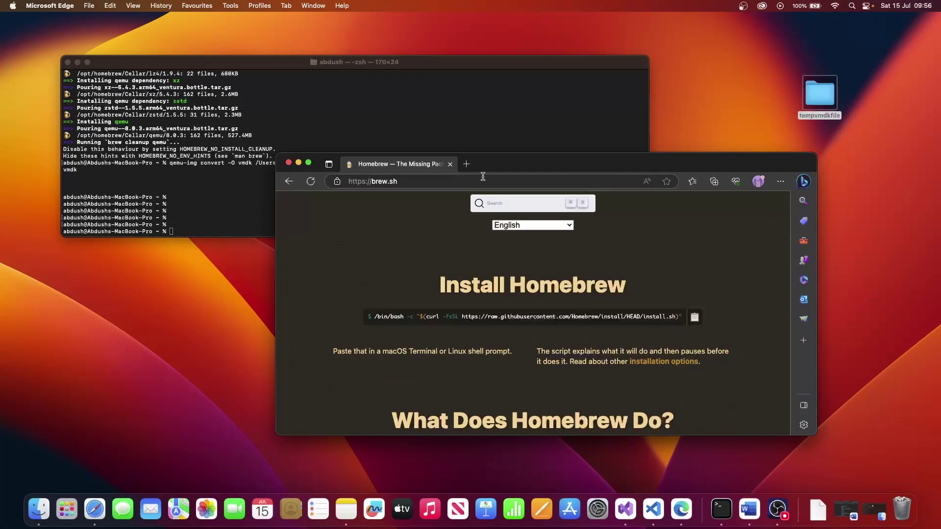
click(466, 164)
text(dfow)
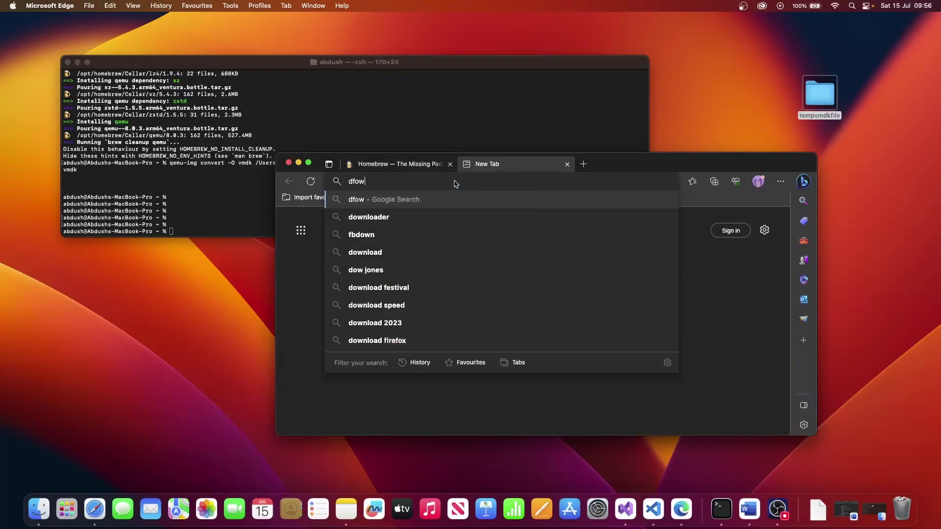
key(BackSpace)
key(BackSpace)
key(BackSpace)
key(BackSpace)
text(download in)
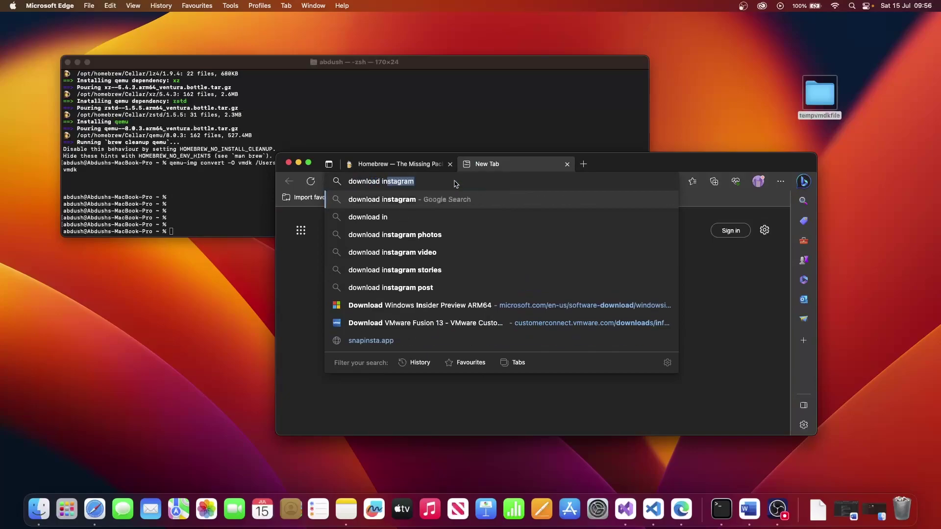
key(BackSpace)
key(BackSpace)
key(BackSpace)
text(vmware)
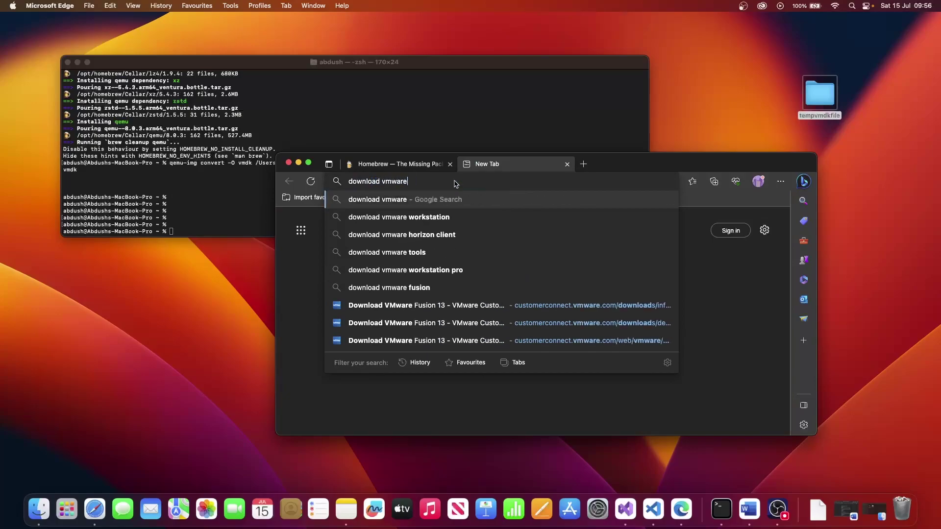
text( fusion )
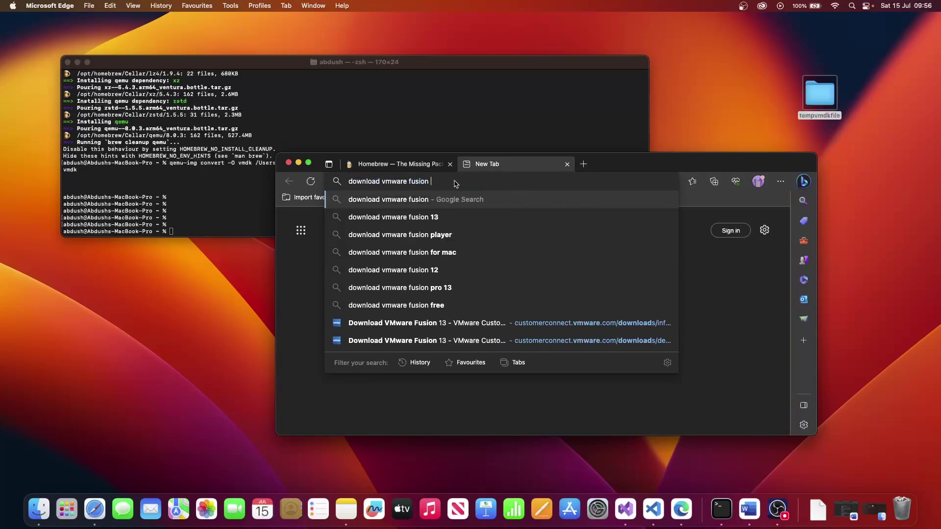
text(mac)
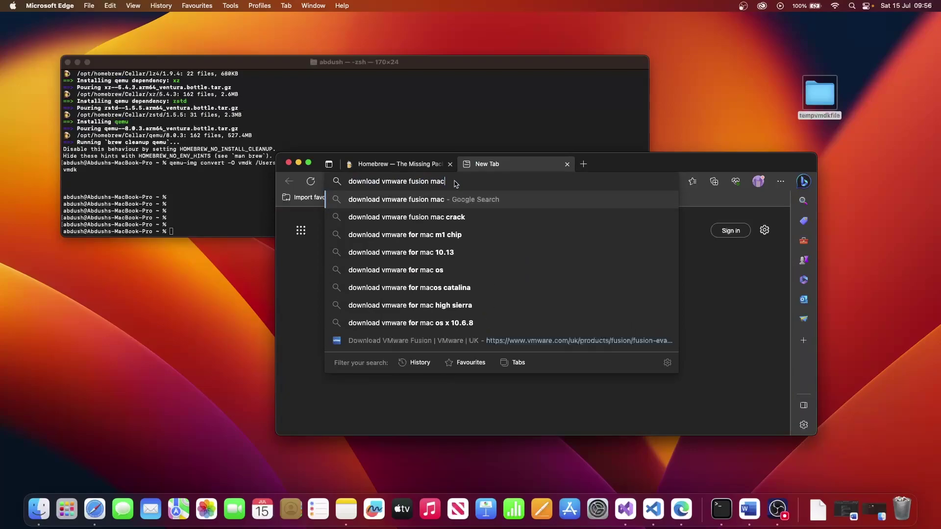
text(os)
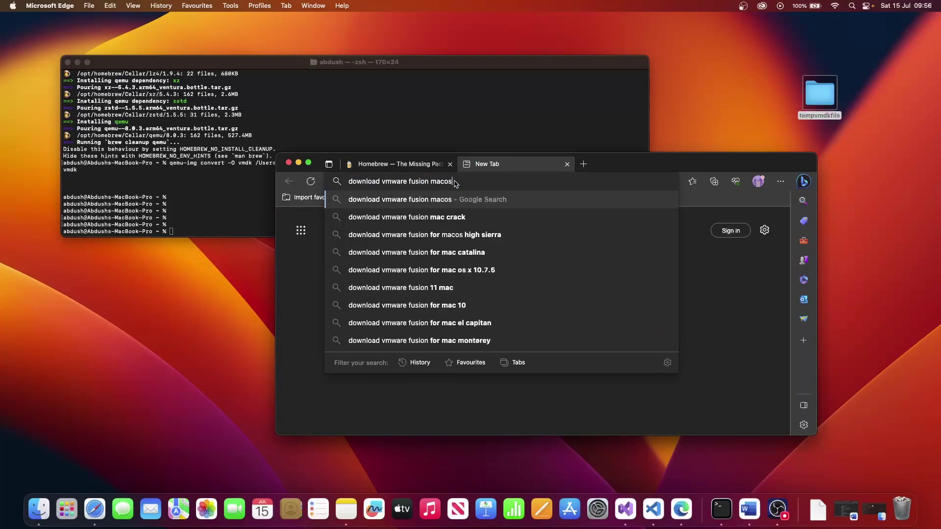
key(Return)
Shorten the search to 'download vmware fusion' by dropping 'macos'
scroll(452, 327, down, 4)
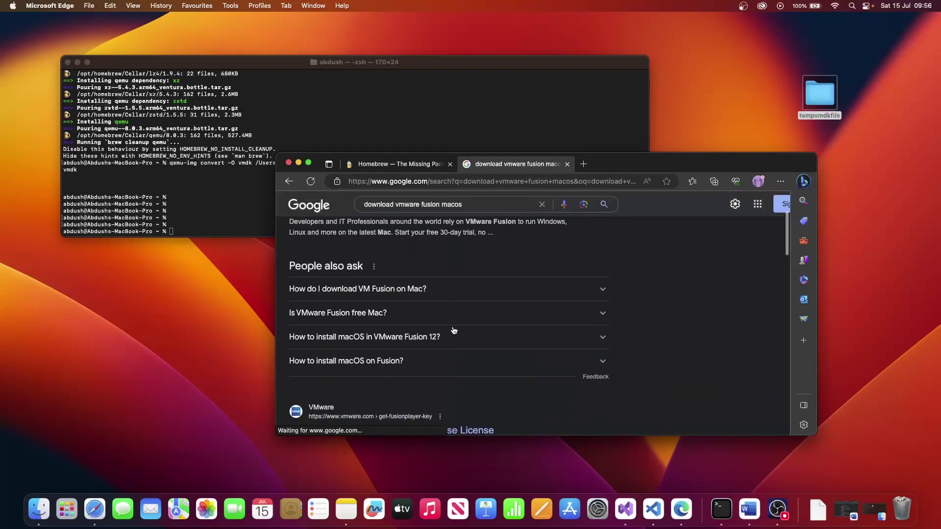
scroll(453, 330, up, 4)
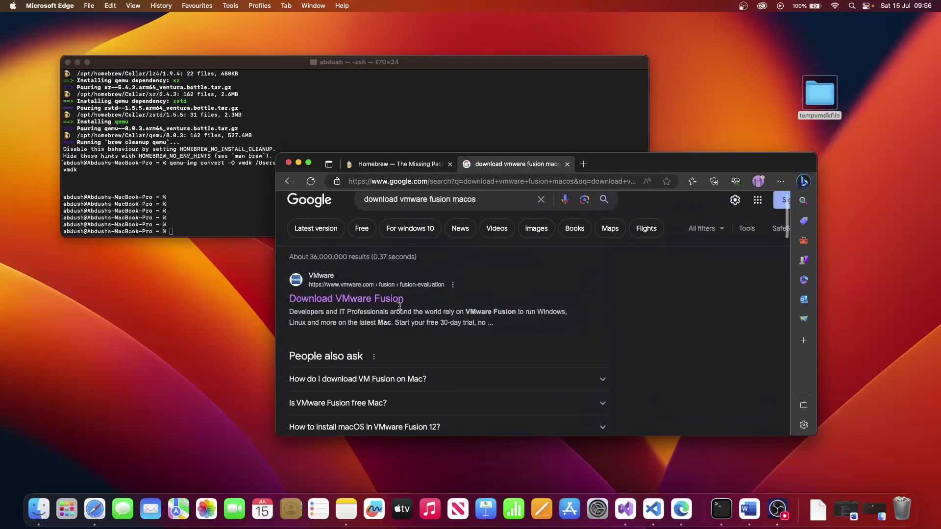
scroll(453, 324, down, 5)
scroll(451, 311, up, 5)
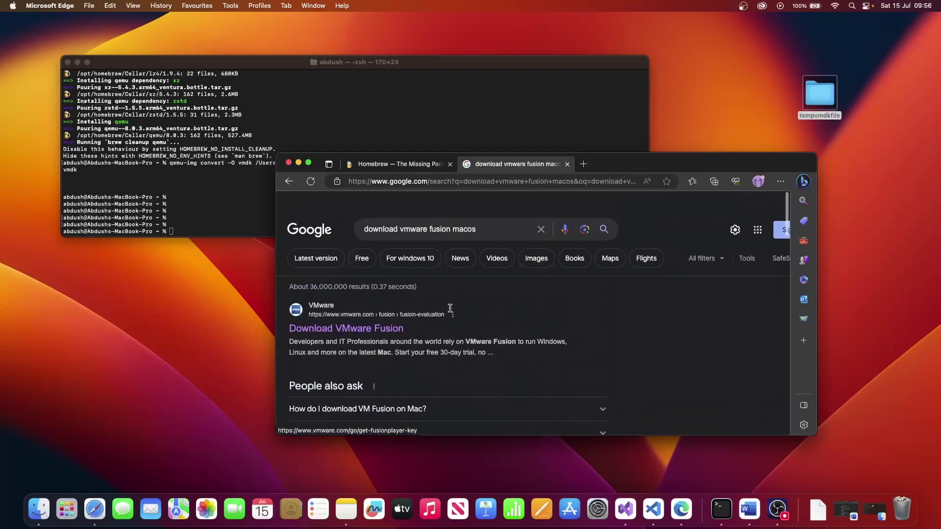
double_click(468, 216)
key(BackSpace)
key(BackSpace)
key(BackSpace)
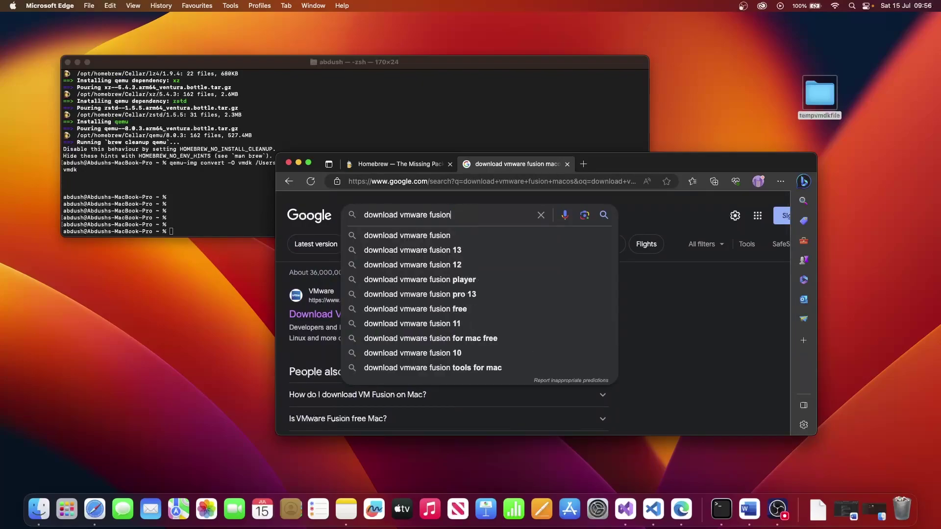
key(Return)
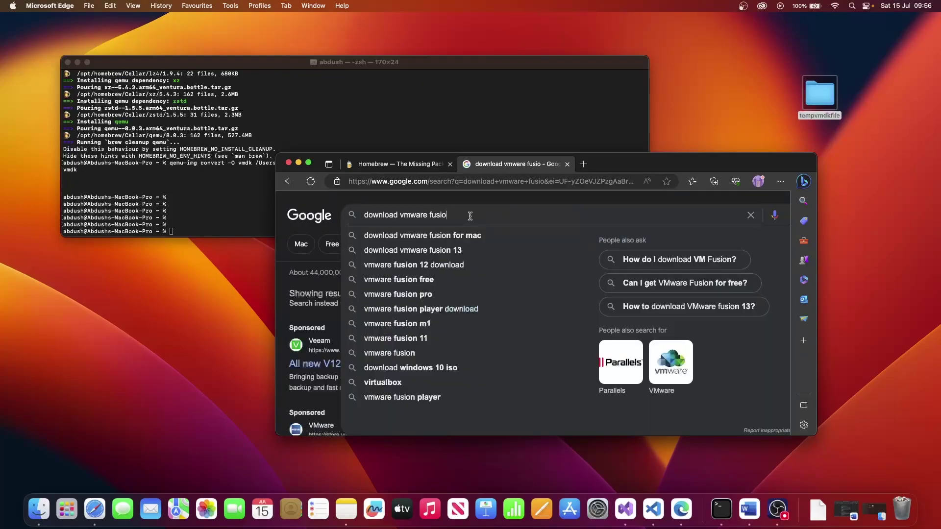
text(n)
key(Return)
Open the VMware Fusion Customer Connect result and go to the 13.0.2 downloads
scroll(483, 320, down, 1)
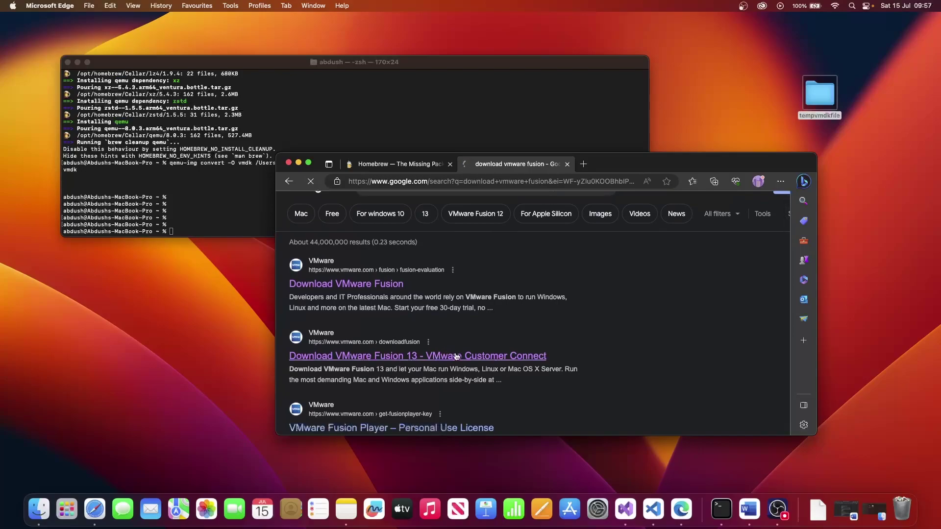
click(456, 356)
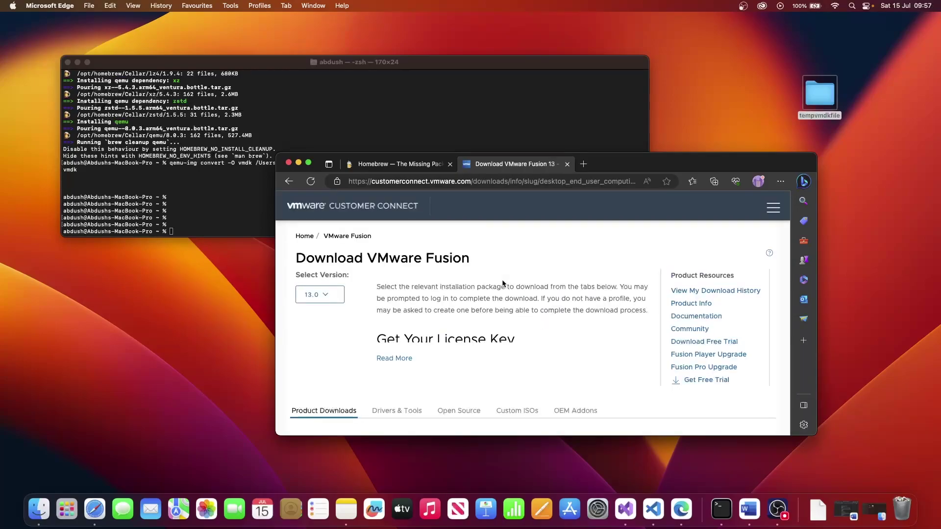
scroll(503, 283, down, 5)
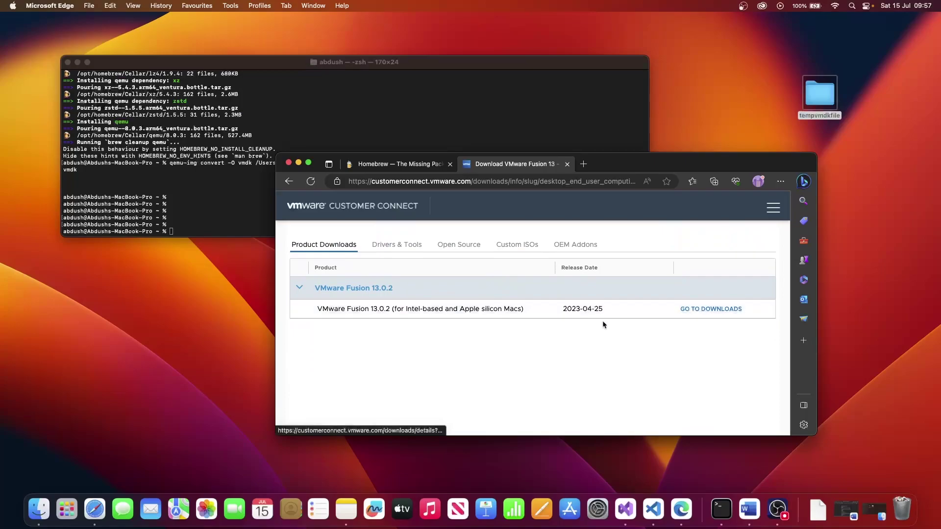
scroll(601, 321, up, 3)
scroll(602, 322, down, 3)
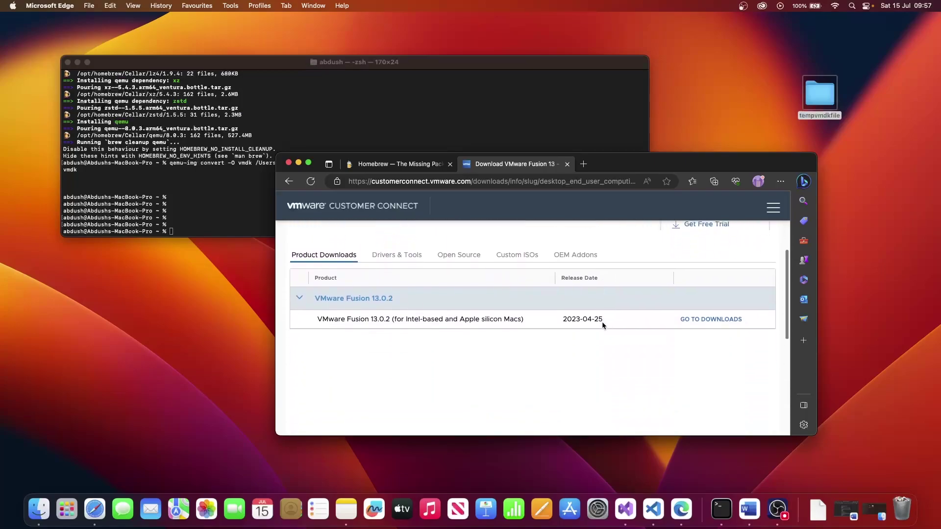
click(714, 319)
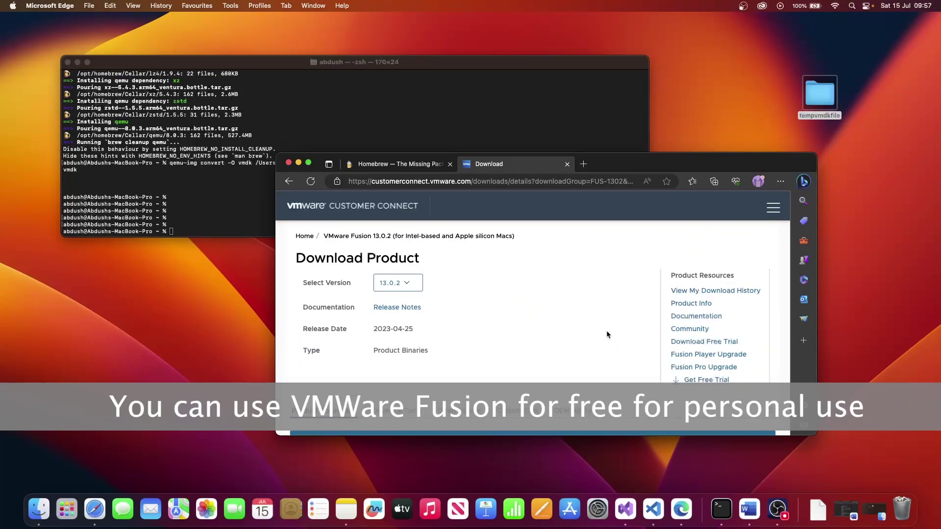
scroll(606, 334, down, 5)
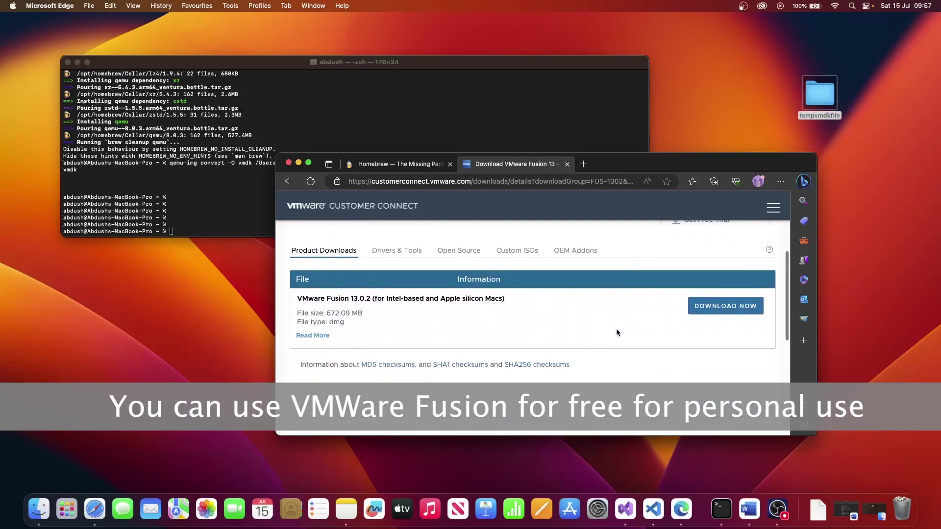
Start the VMware Fusion 13.0.2 download and submit the Customer Connect login
click(720, 306)
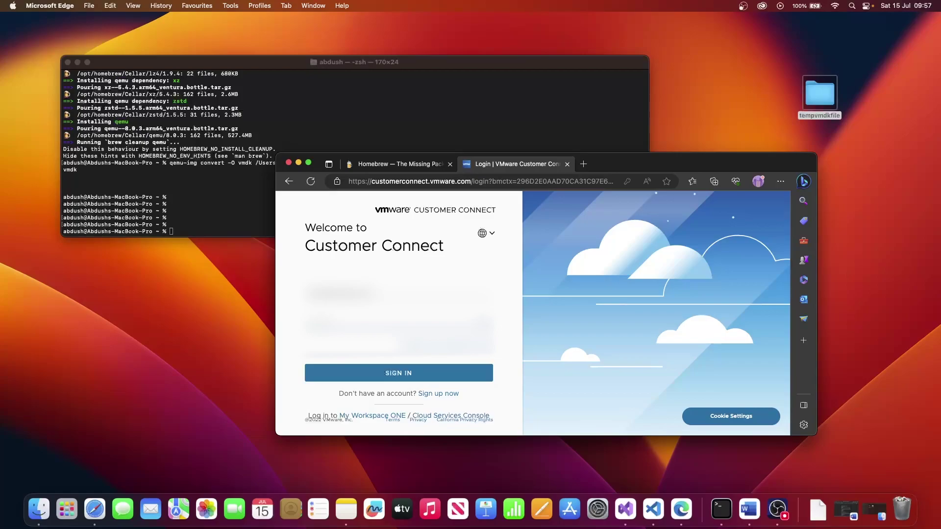
key(Return)
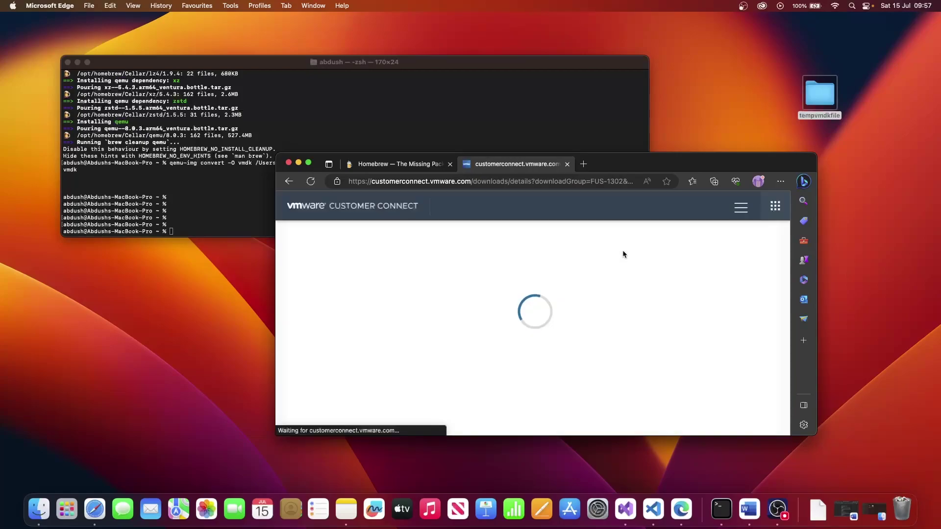
scroll(538, 301, down, 2)
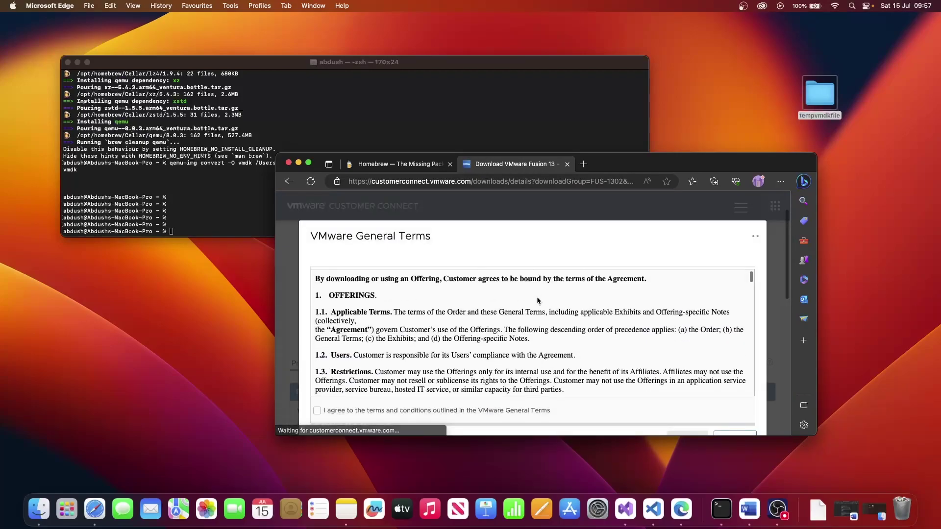
scroll(537, 300, down, 15)
scroll(538, 301, down, 20)
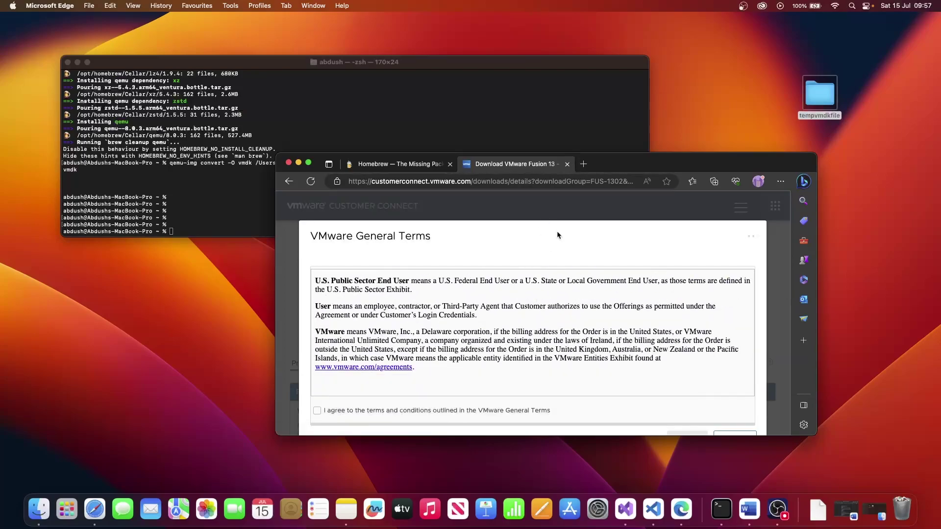
Agree to the VMware General Terms to download the dmg, then exit full screen
click(308, 163)
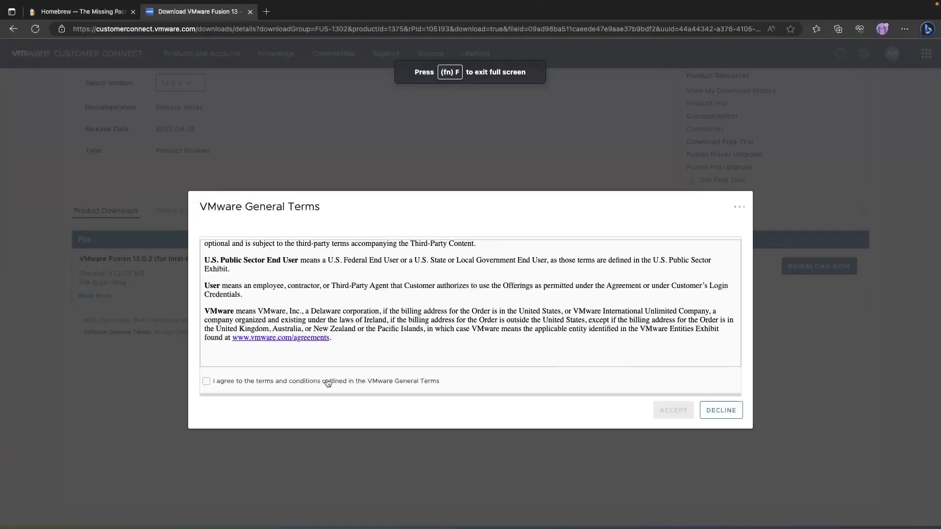
click(207, 381)
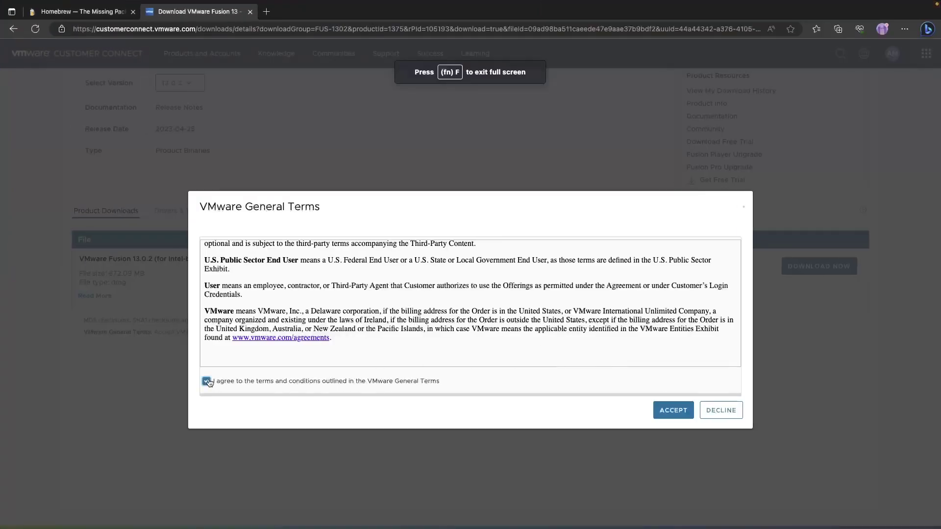
click(667, 415)
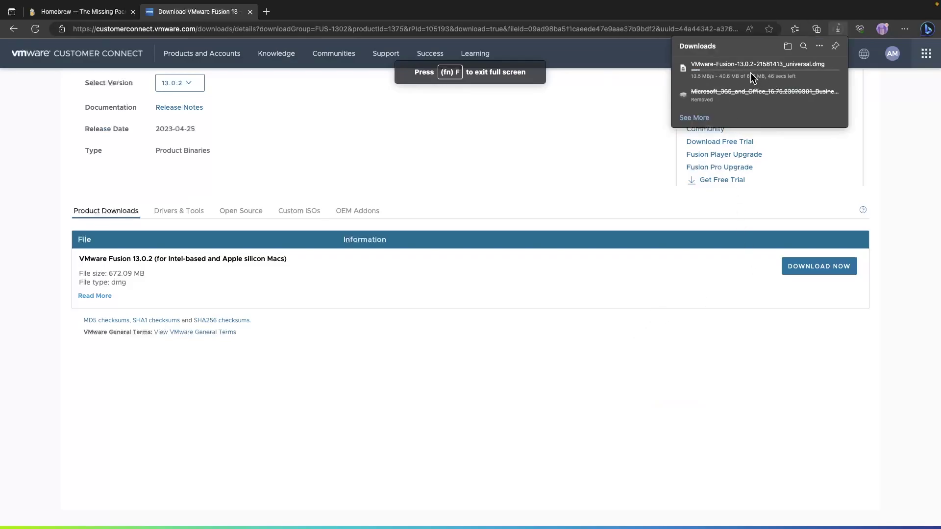
key(ctrl+super+f)
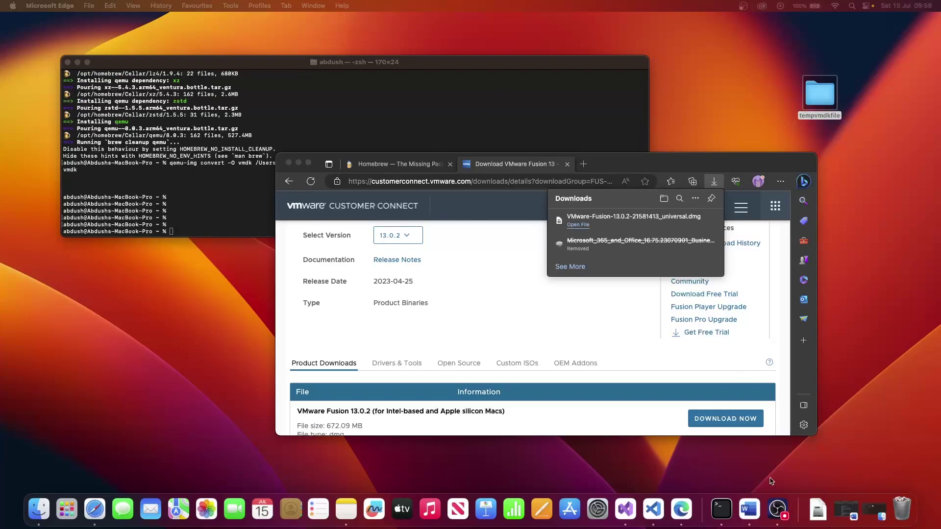
Open the VMware Fusion 13.0.2 dmg from Downloads and launch VMware Fusion.app inside it
click(818, 509)
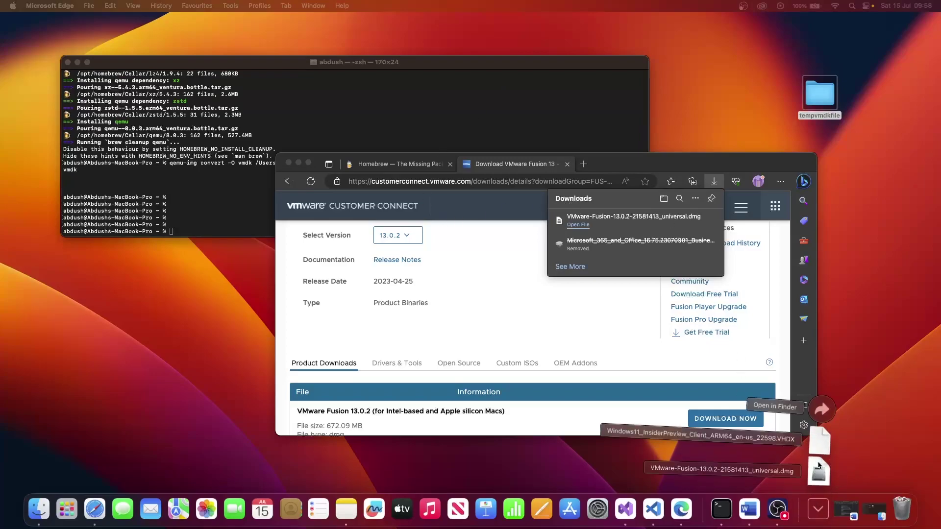
click(823, 421)
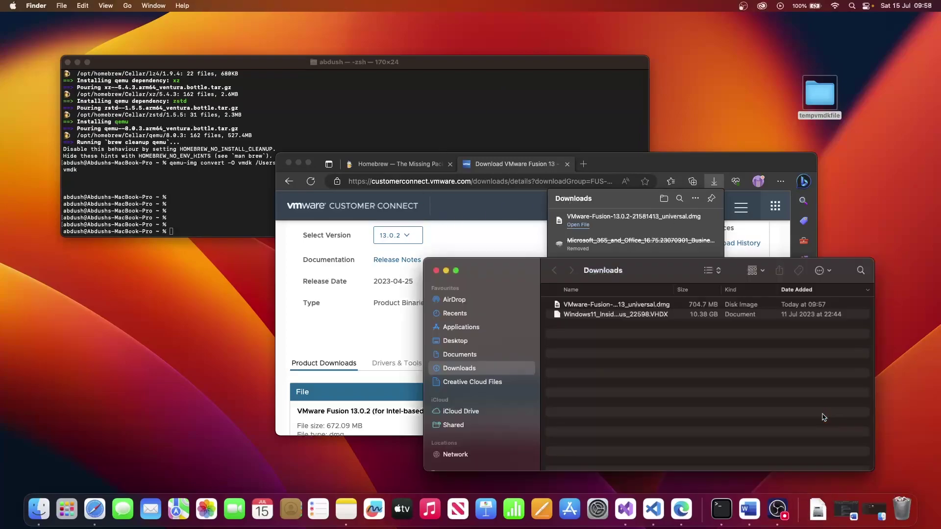
click(633, 308)
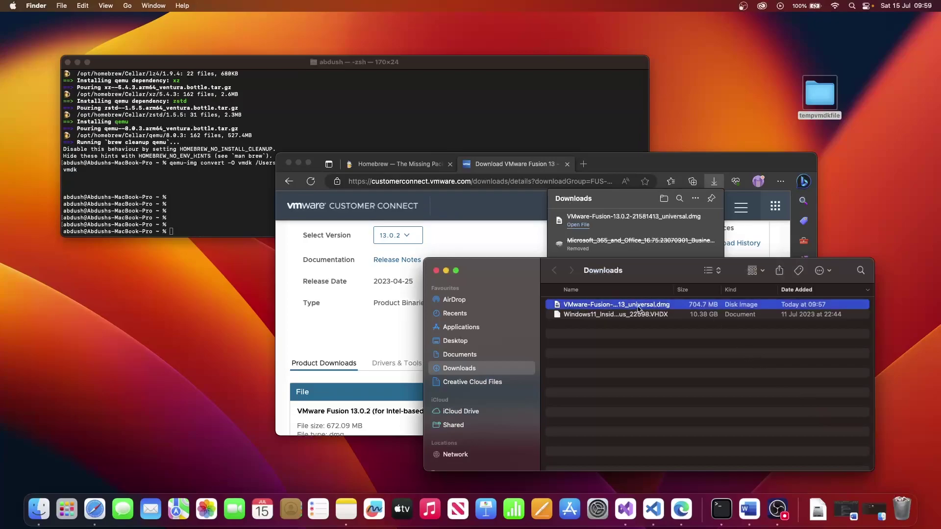
double_click(638, 308)
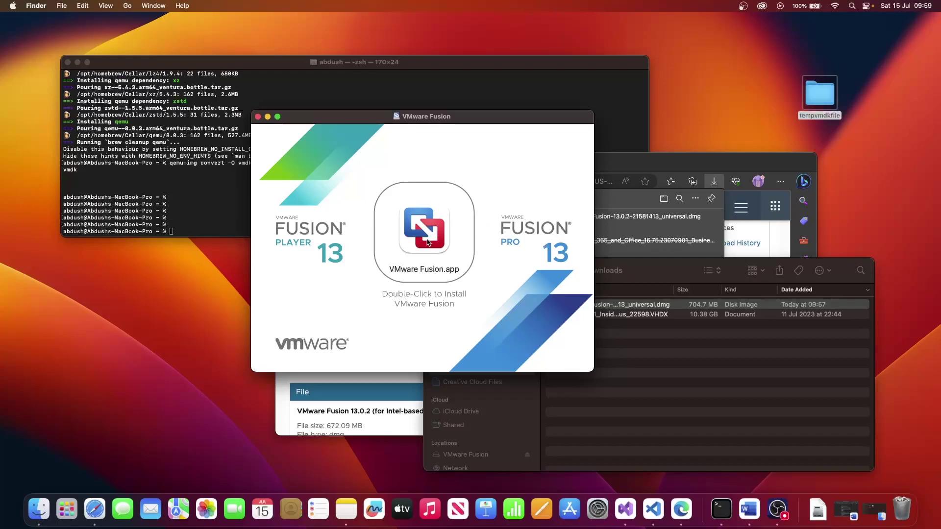
double_click(429, 240)
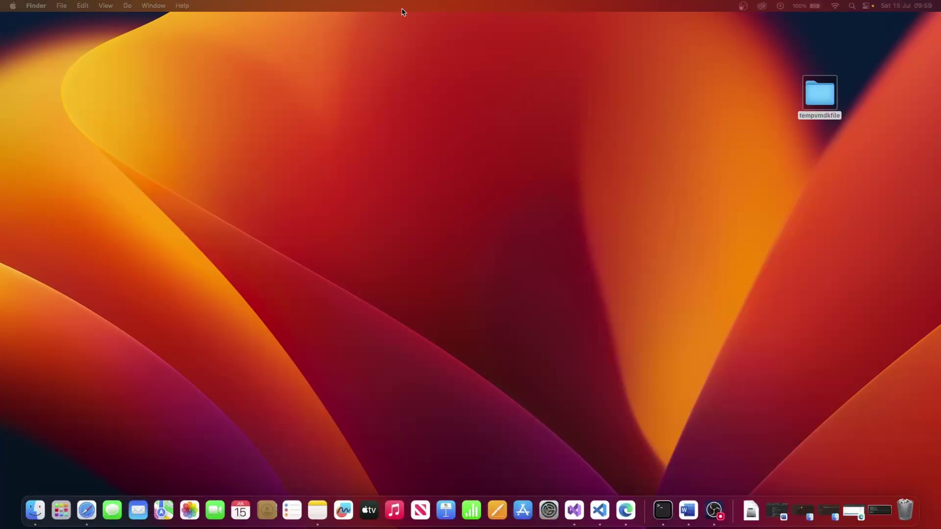
Launch VMware Fusion via Spotlight and open the Virtual Machine Library listing win11-vm-01
key(super+space)
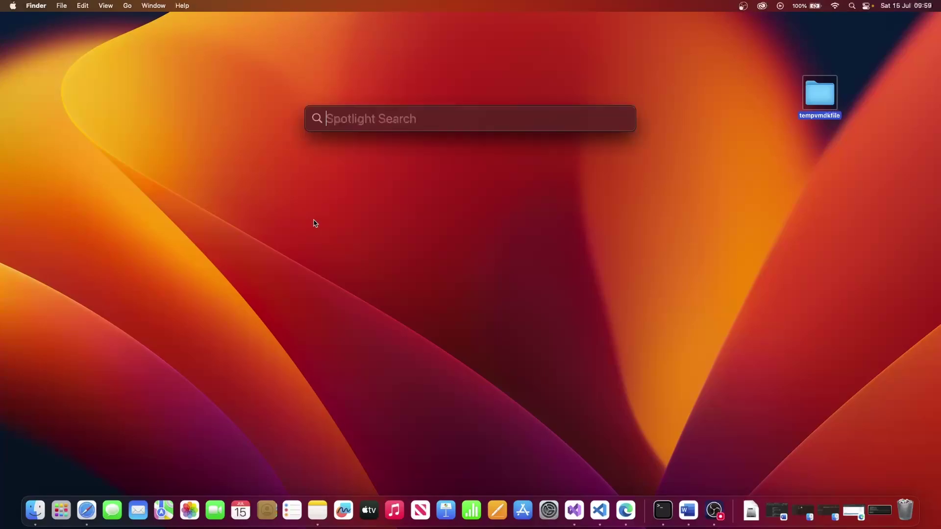
text(vmwa)
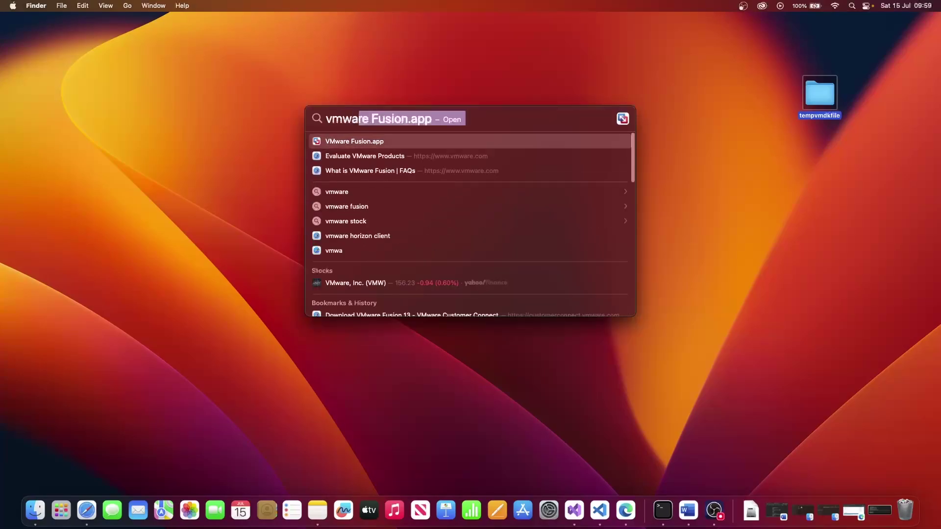
key(Return)
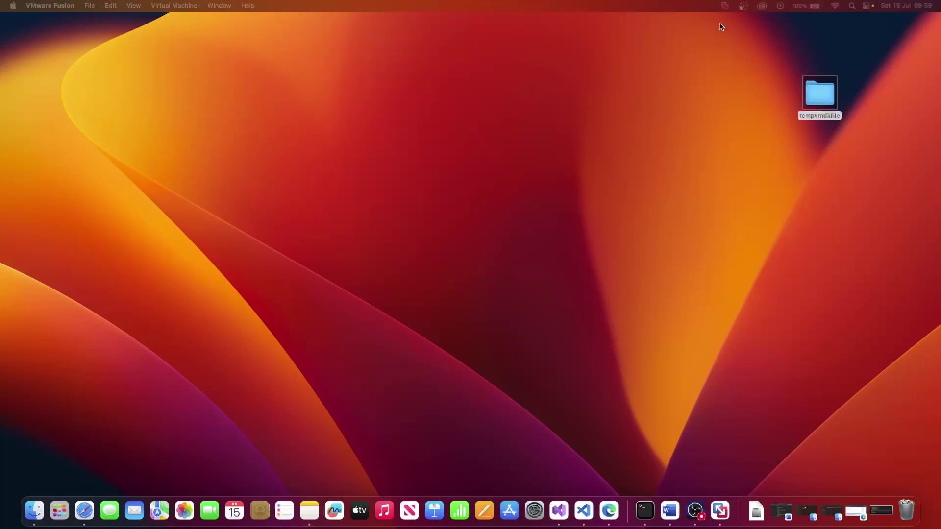
click(724, 5)
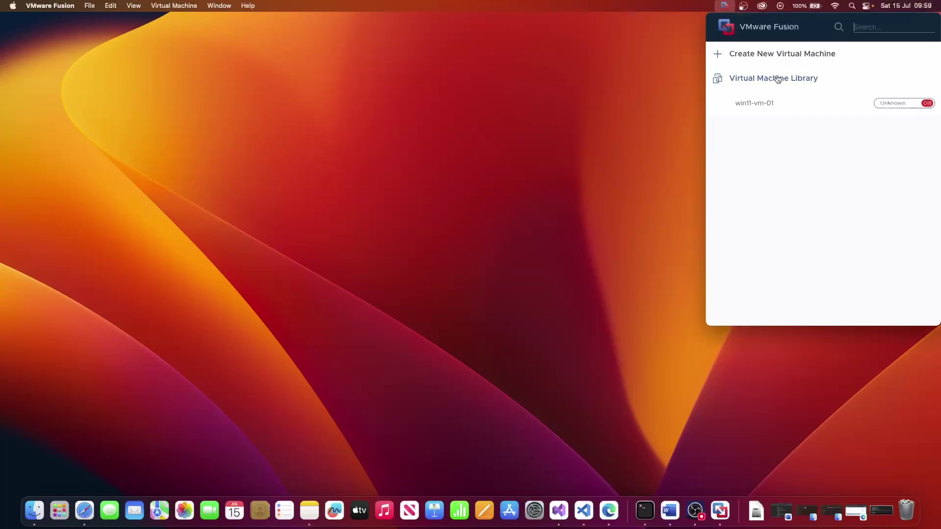
click(787, 80)
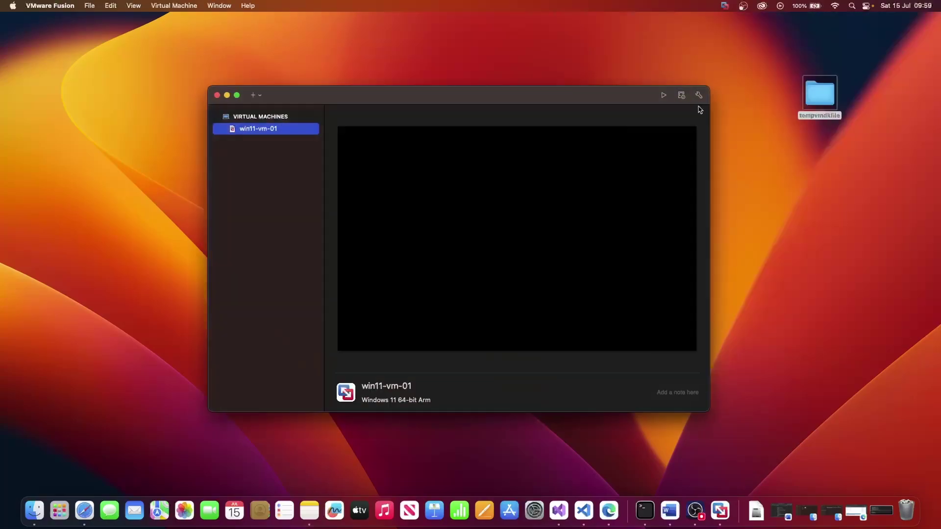
drag(342, 99, 319, 87)
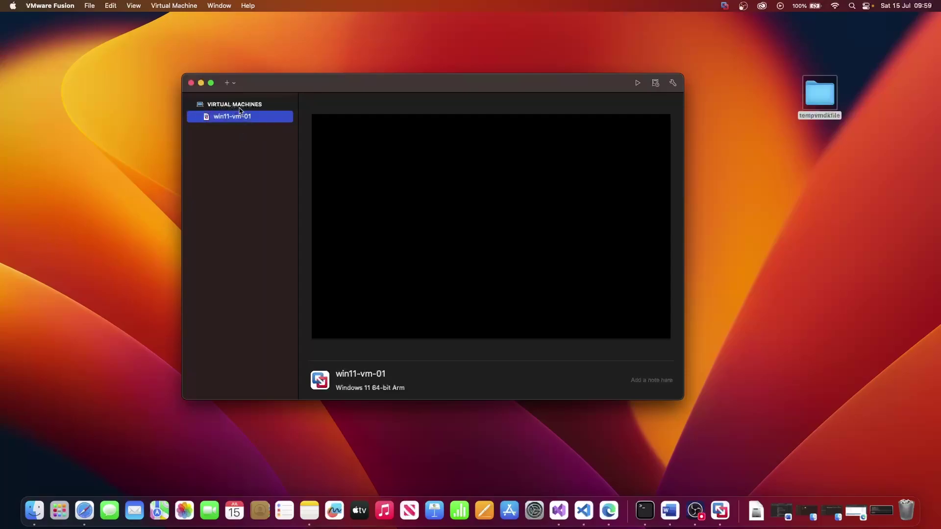
Start a new custom virtual machine with Windows 11 64-bit Arm as the guest OS
click(233, 83)
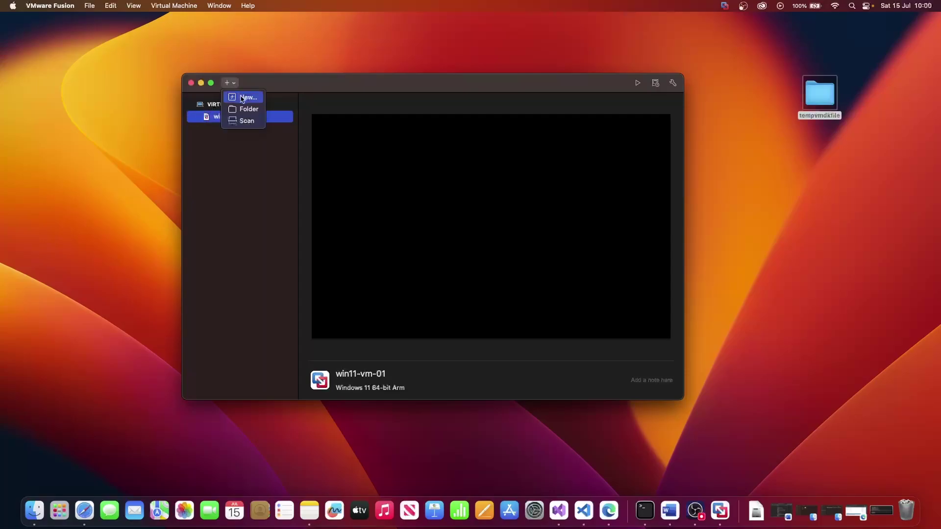
click(243, 98)
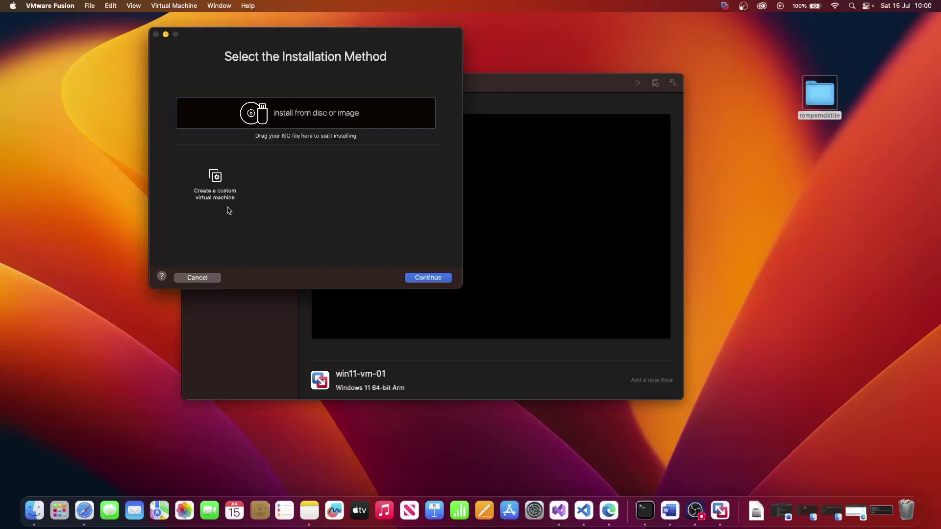
click(212, 199)
click(425, 278)
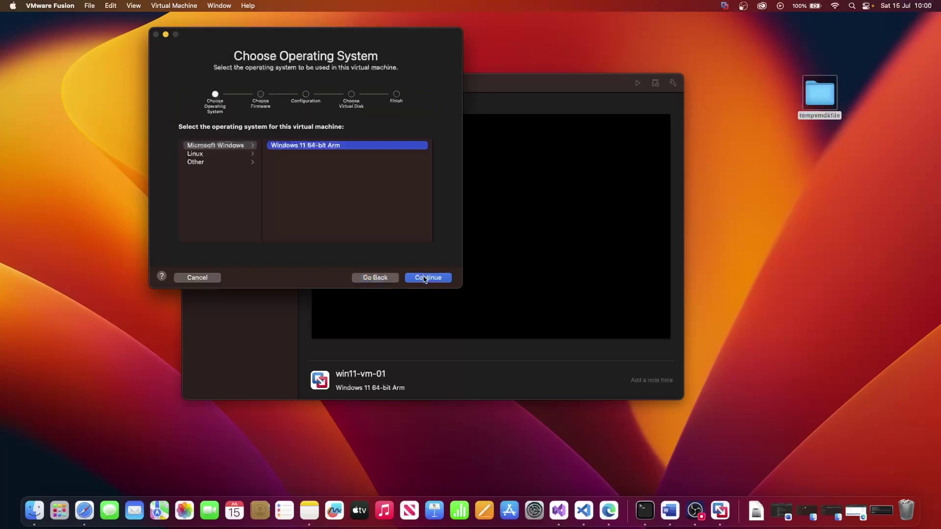
click(220, 146)
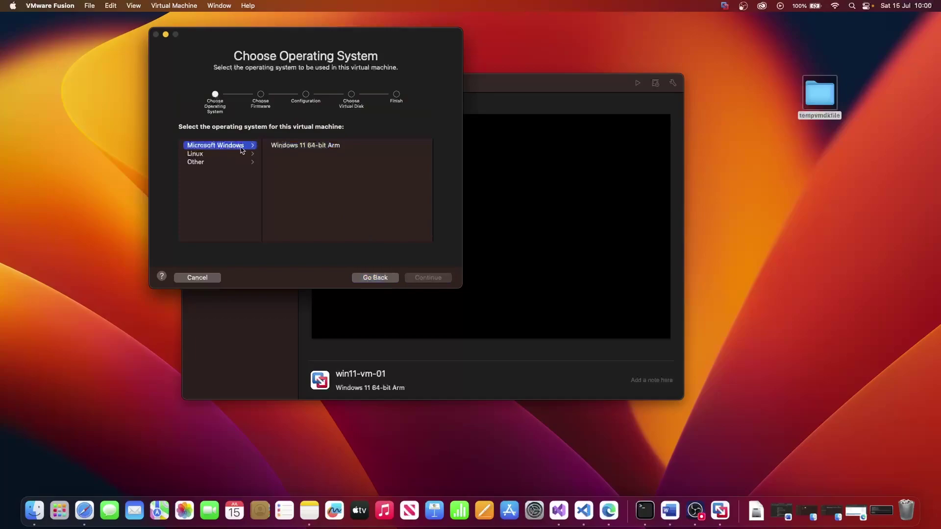
click(283, 147)
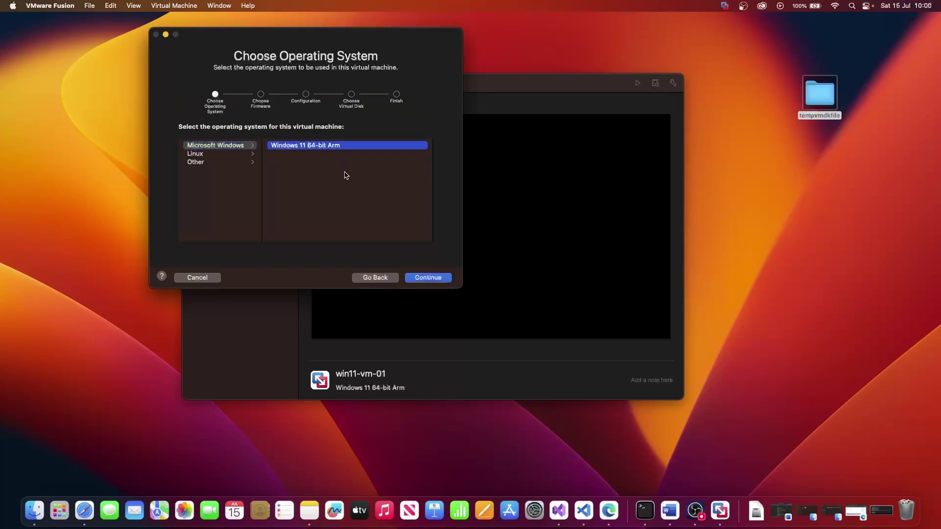
click(426, 278)
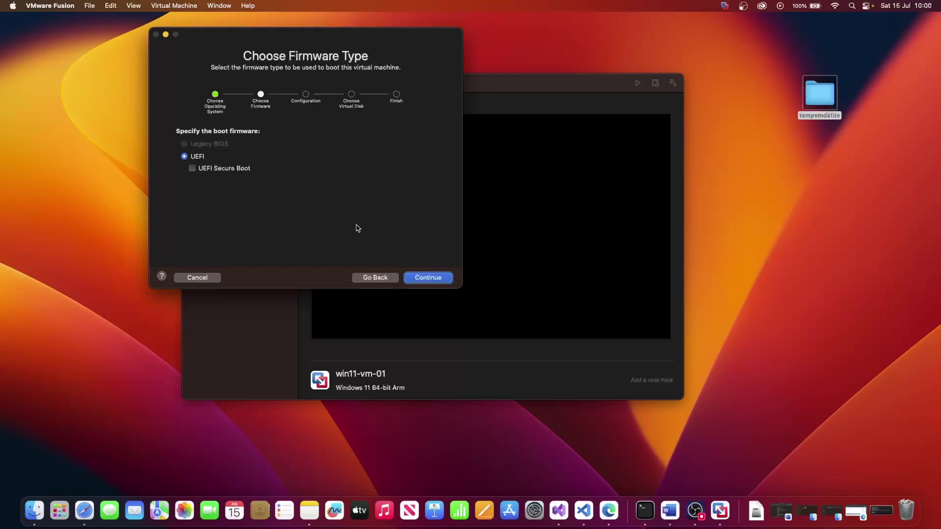
Keep UEFI firmware, then enter and verify the encryption password
click(424, 279)
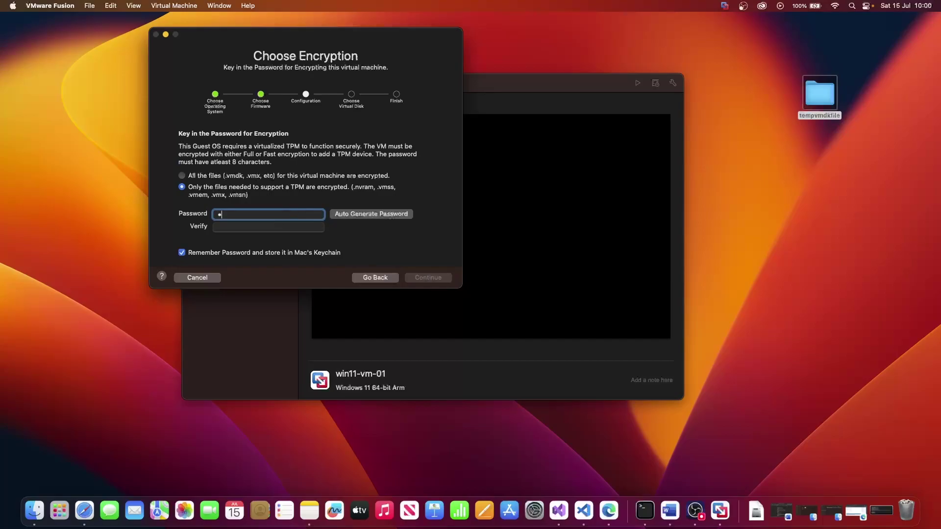
text(•••••••)
key(Tab)
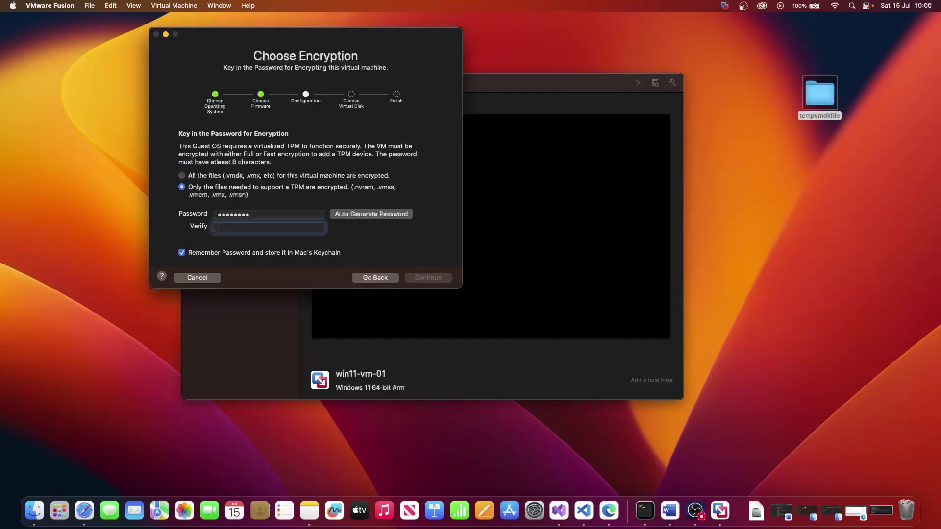
text(••••••••)
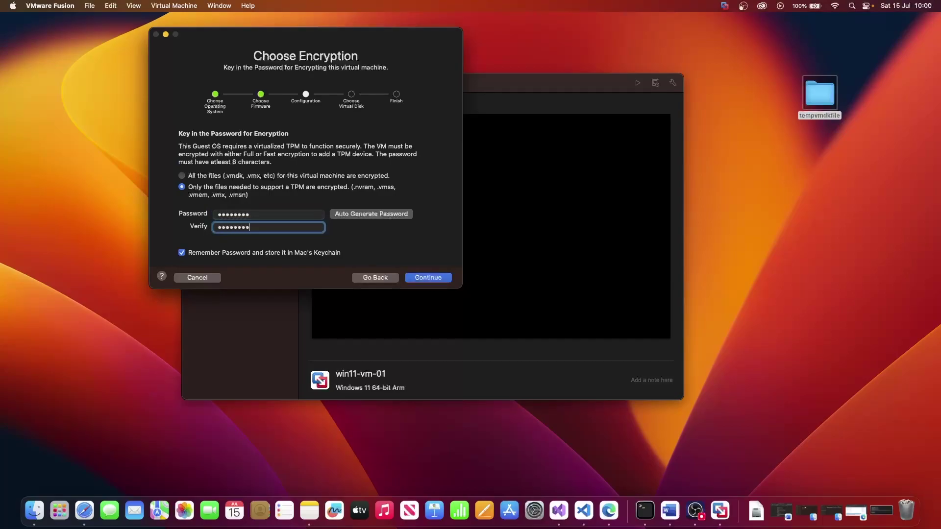
Use a separate copy of Desktop/tempvmdkfile/Window11ARM.vmdk as the existing disk and reach Finish
click(422, 278)
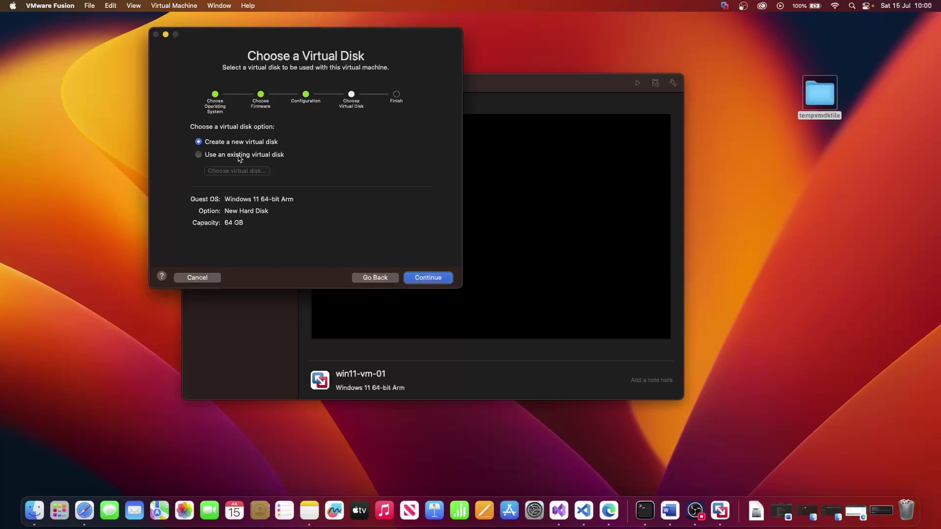
click(240, 156)
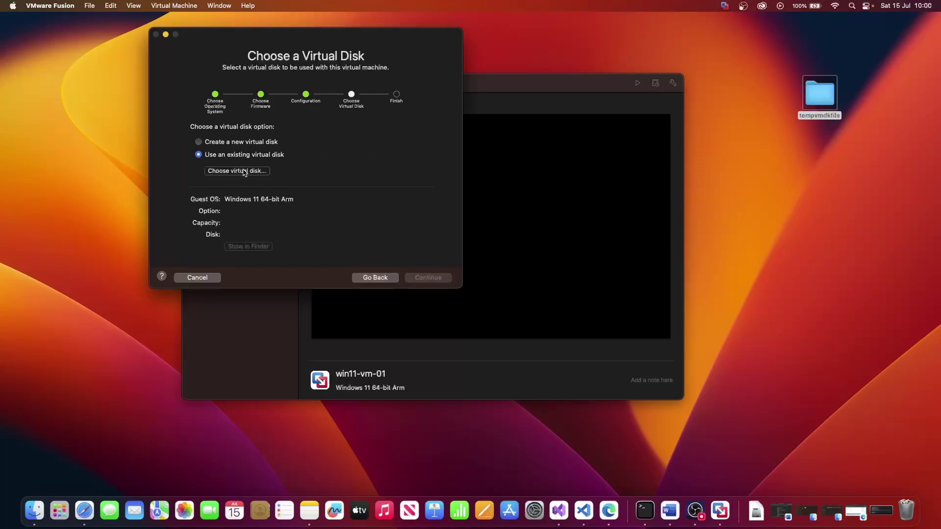
click(243, 171)
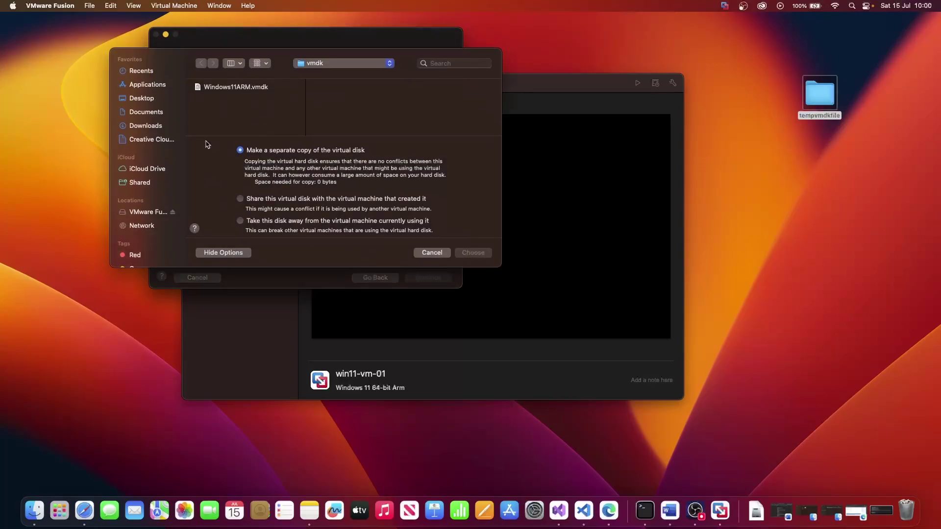
click(146, 100)
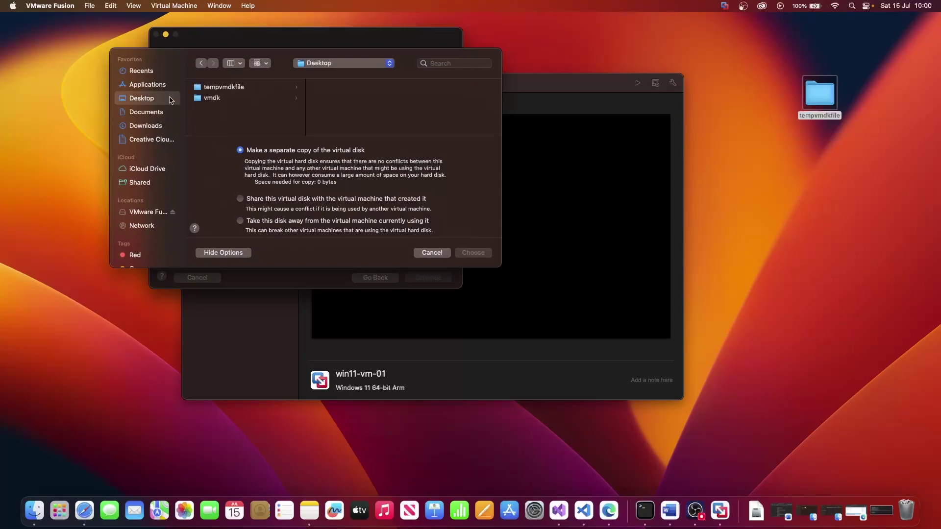
click(218, 88)
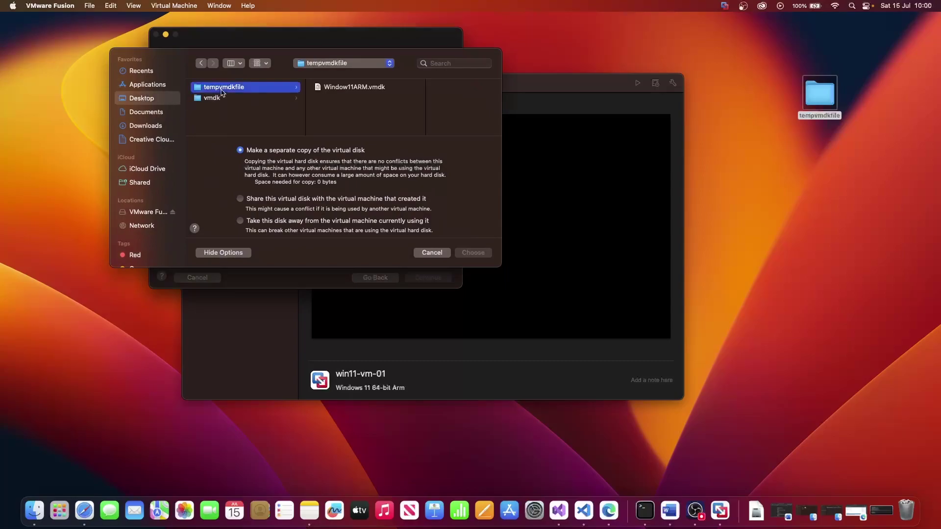
click(368, 88)
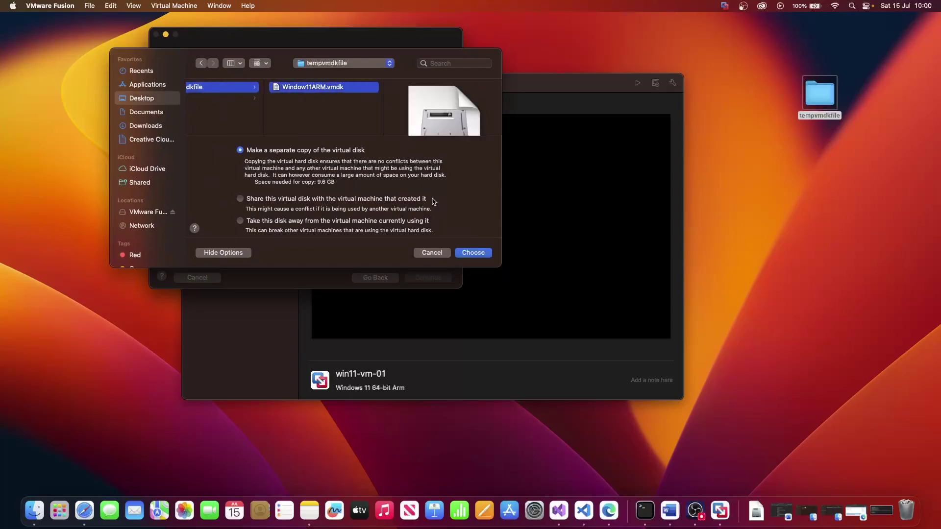
click(473, 253)
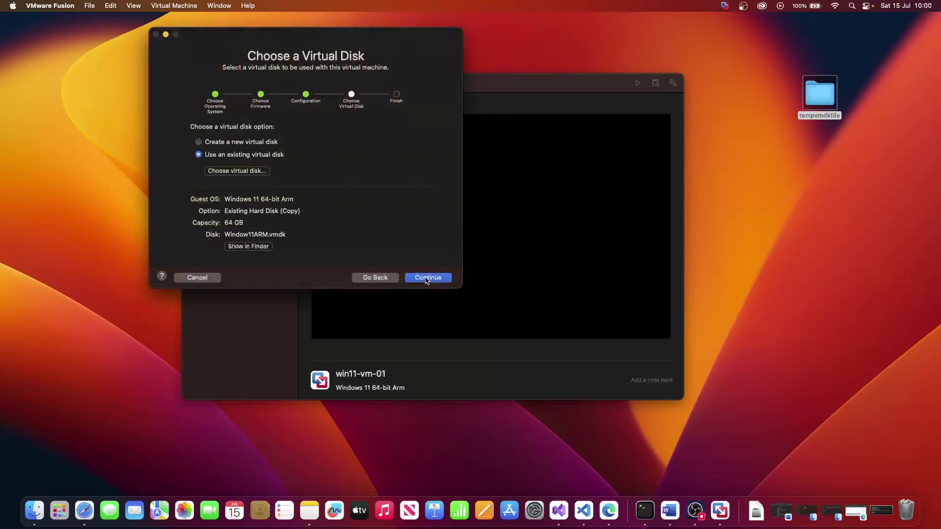
click(427, 278)
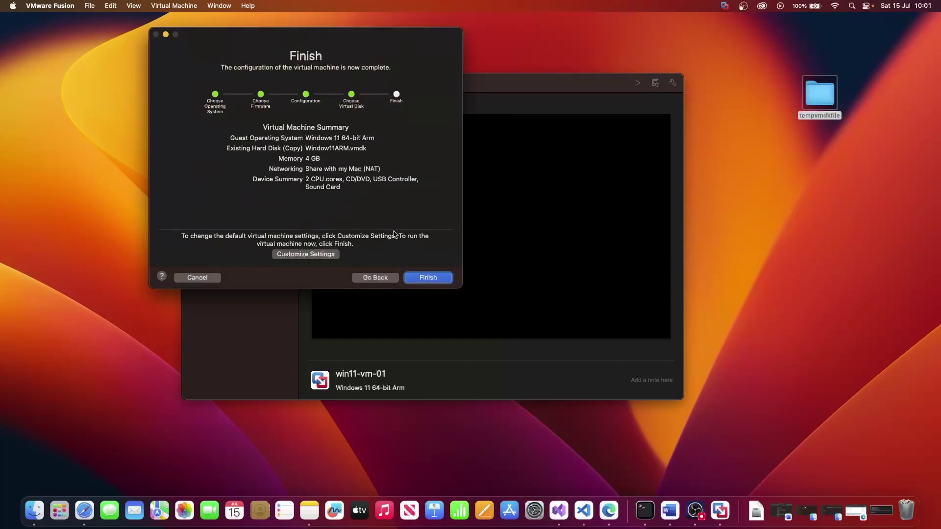
Finish the wizard and save the machine as win11-vm-02 in the Virtual Machines folder
click(421, 278)
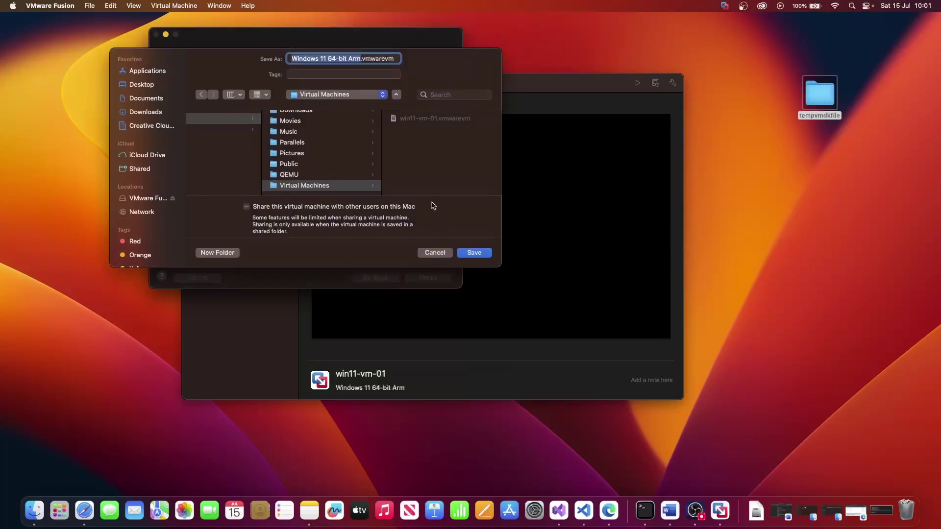
click(354, 59)
drag(360, 59, 258, 61)
text(win11)
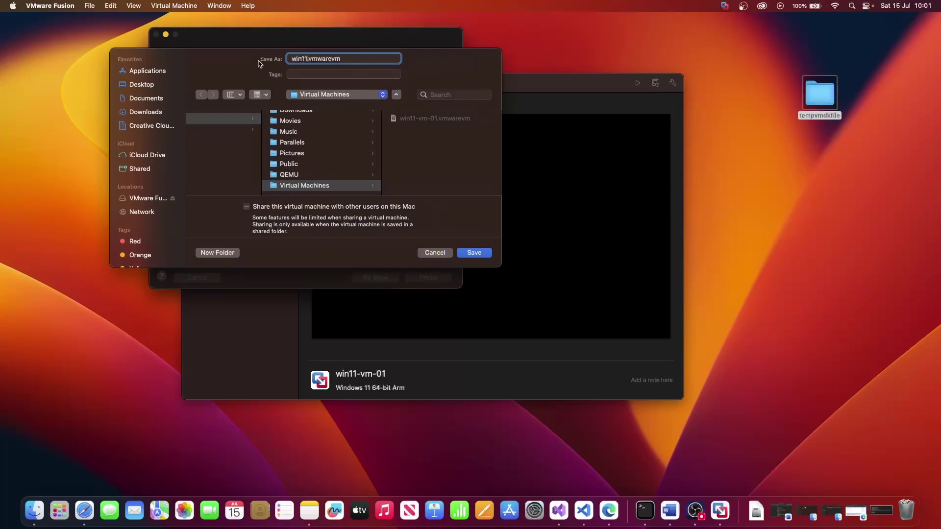
text(-vm0)
text(02)
click(469, 254)
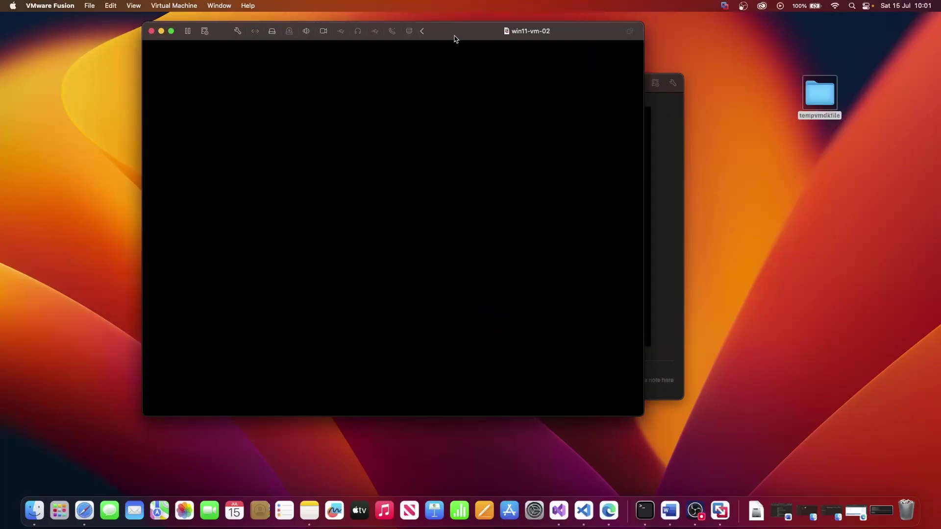
Select United Kingdom as the Windows setup country and confirm it
drag(456, 38, 541, 66)
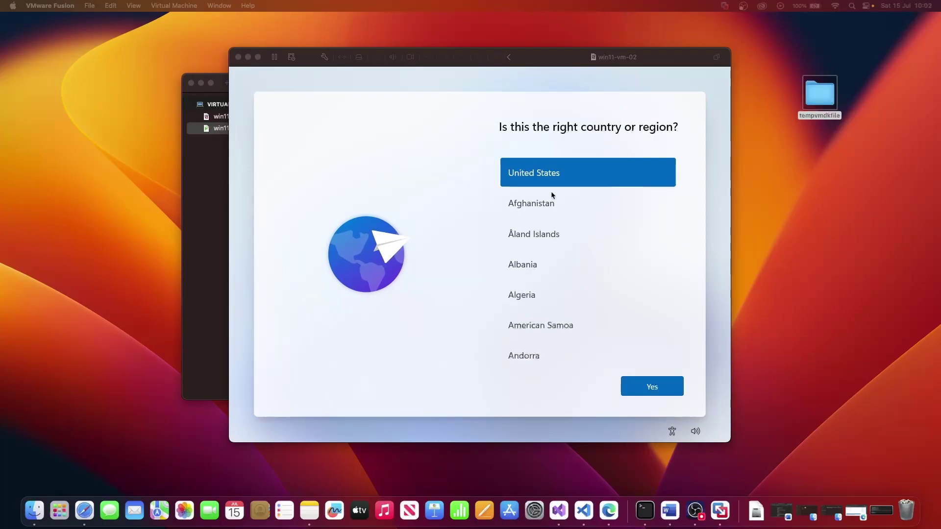
click(554, 239)
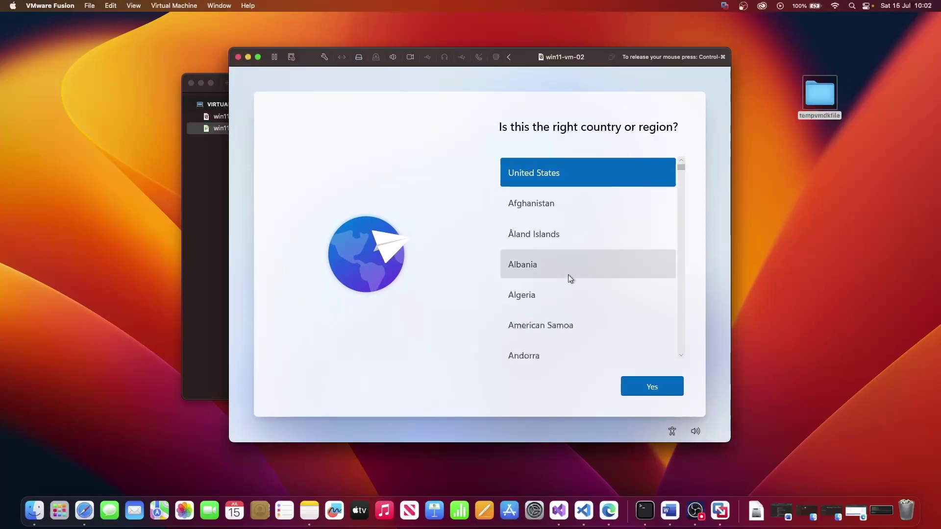
scroll(569, 274, down, 15)
scroll(569, 276, down, 20)
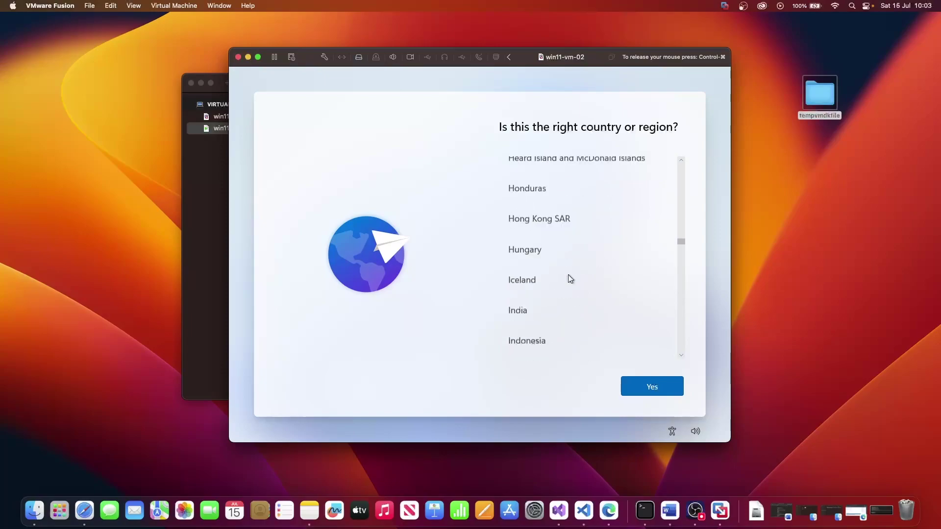
scroll(570, 278, down, 20)
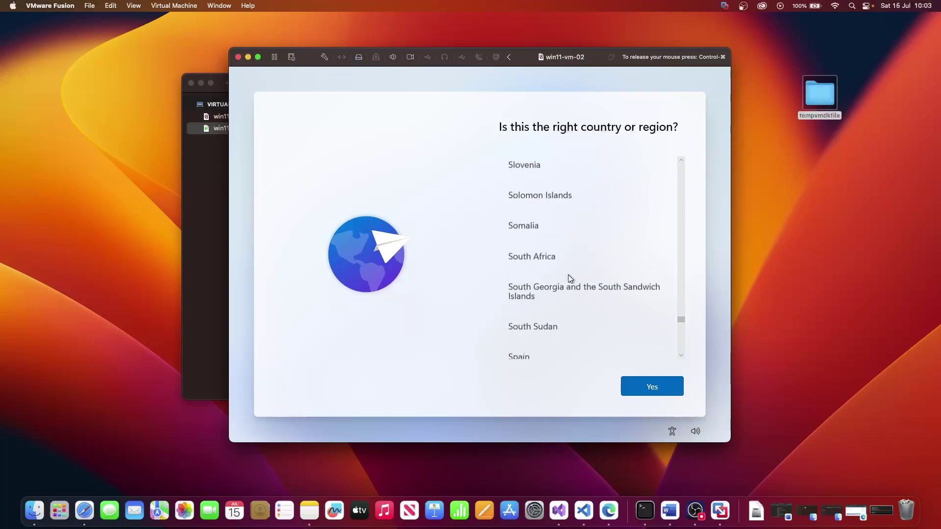
scroll(570, 278, up, 6)
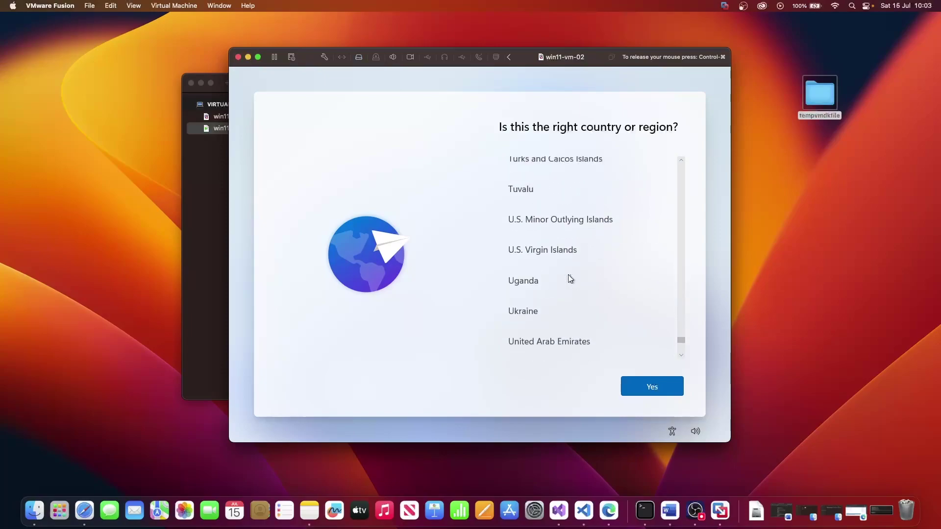
scroll(570, 279, down, 3)
scroll(570, 278, down, 3)
scroll(568, 277, up, 1)
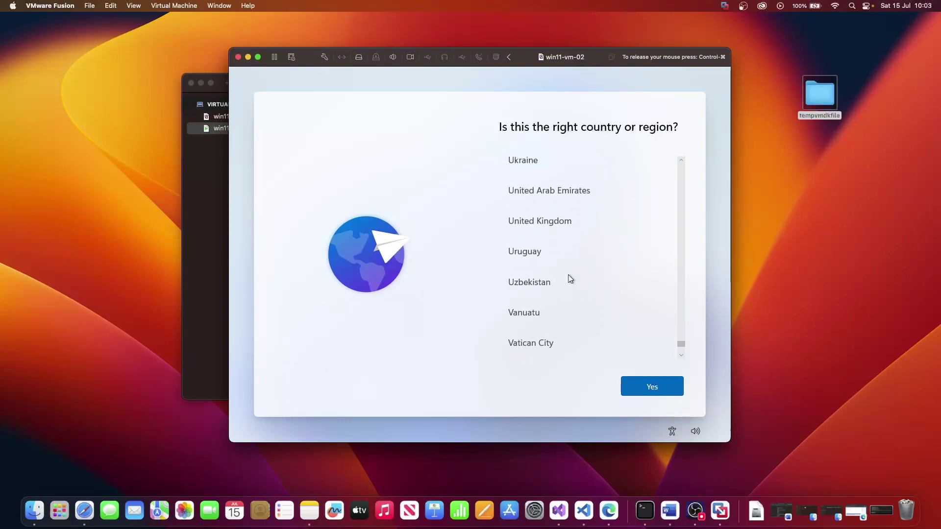
click(551, 222)
click(652, 384)
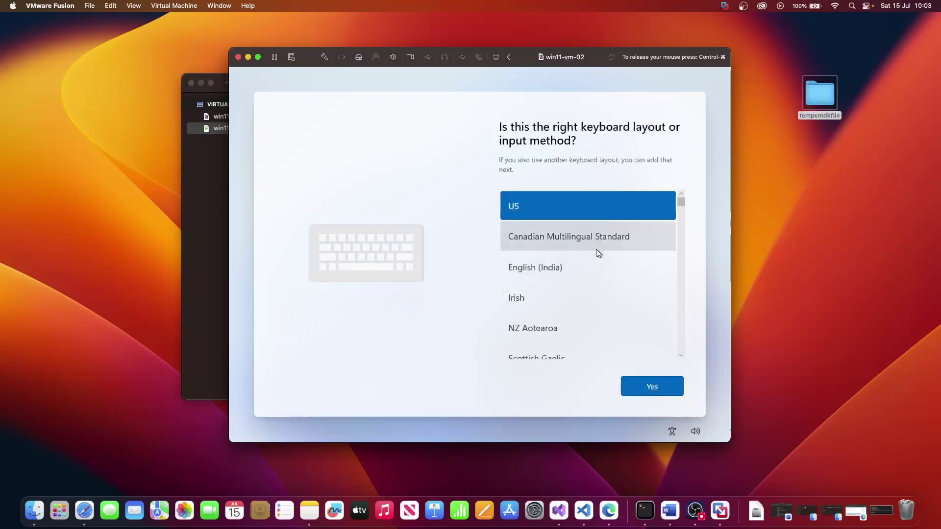
Choose and confirm the United Kingdom keyboard layout
scroll(596, 249, down, 6)
scroll(597, 252, up, 10)
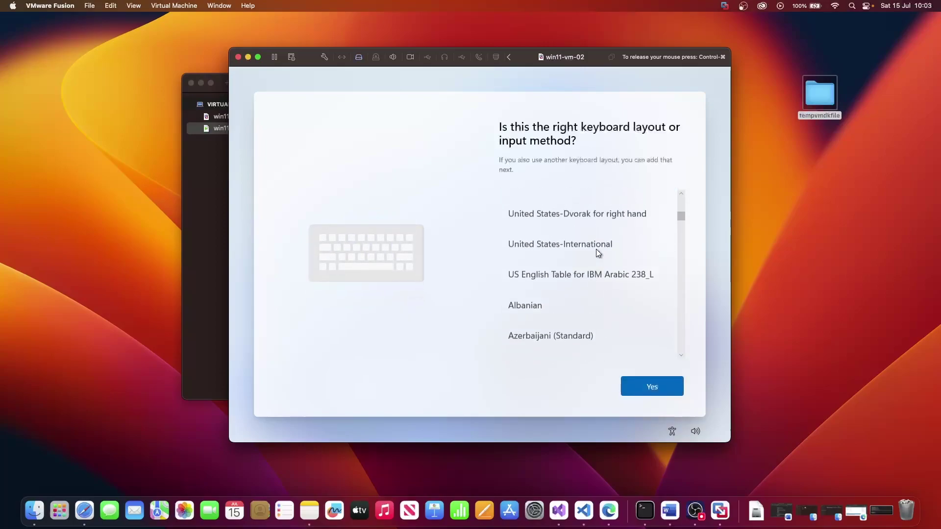
click(583, 284)
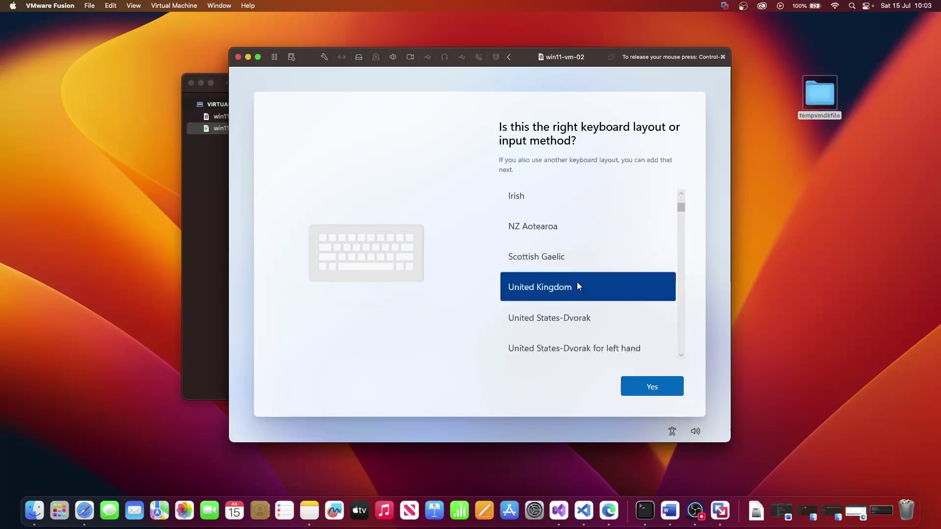
click(666, 382)
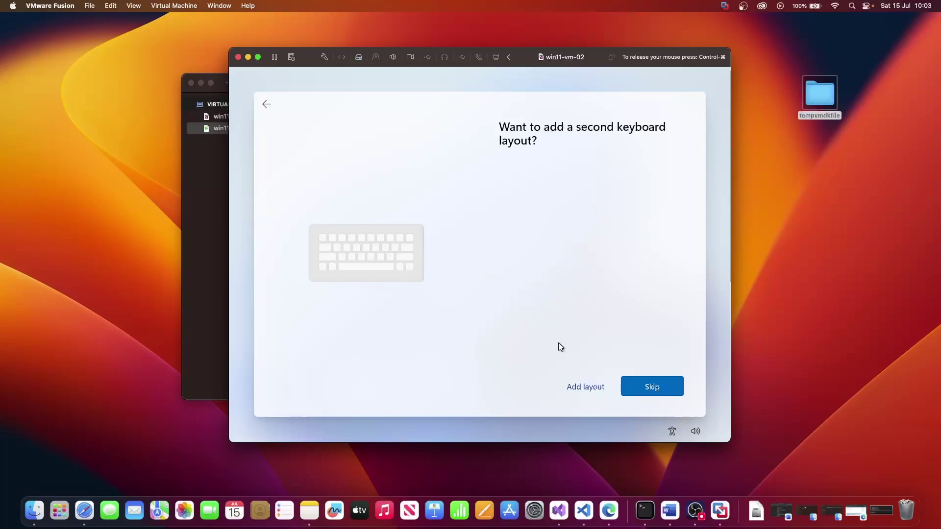
Skip the second keyboard layout, then restart the Windows guest via Virtual Machine > Restart
click(655, 385)
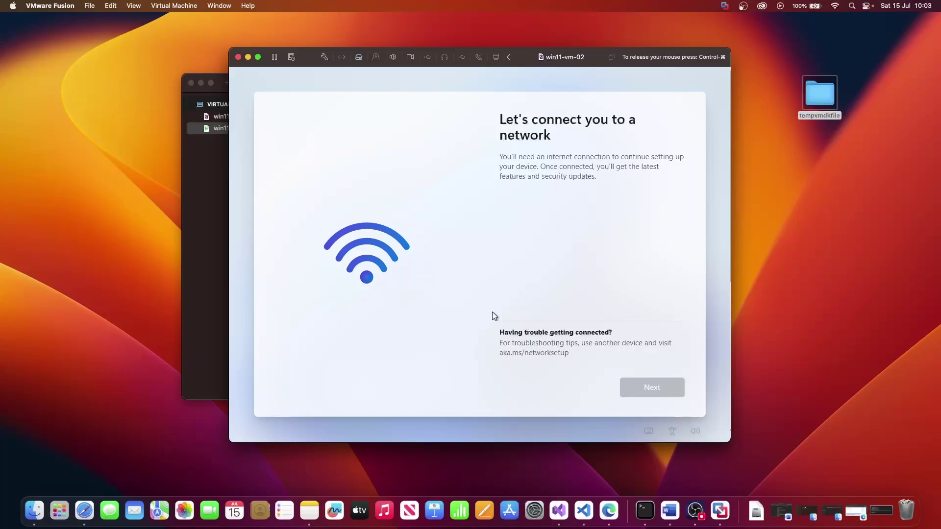
key(ctrl+super)
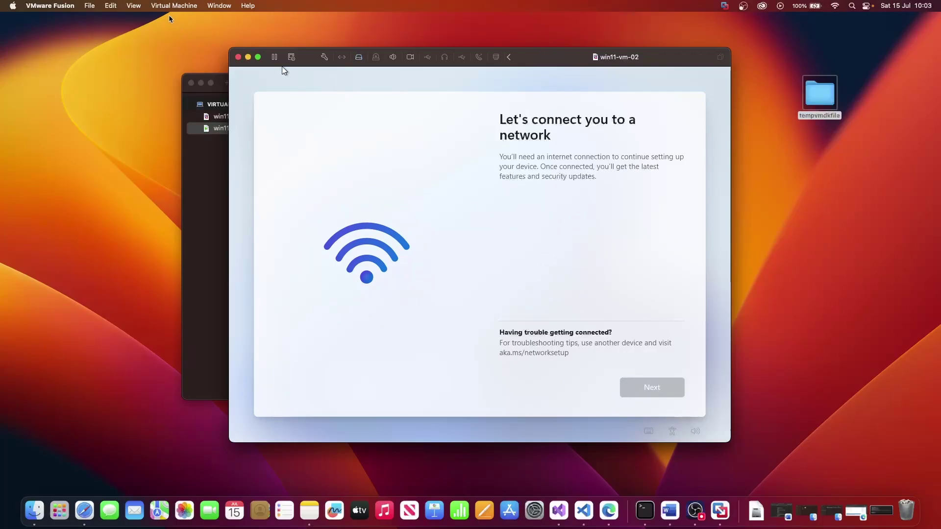
click(164, 6)
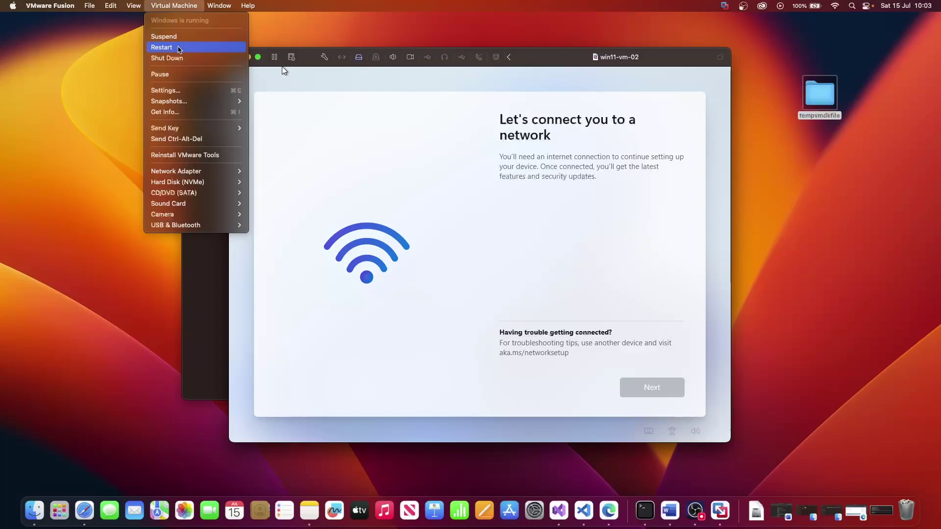
click(179, 49)
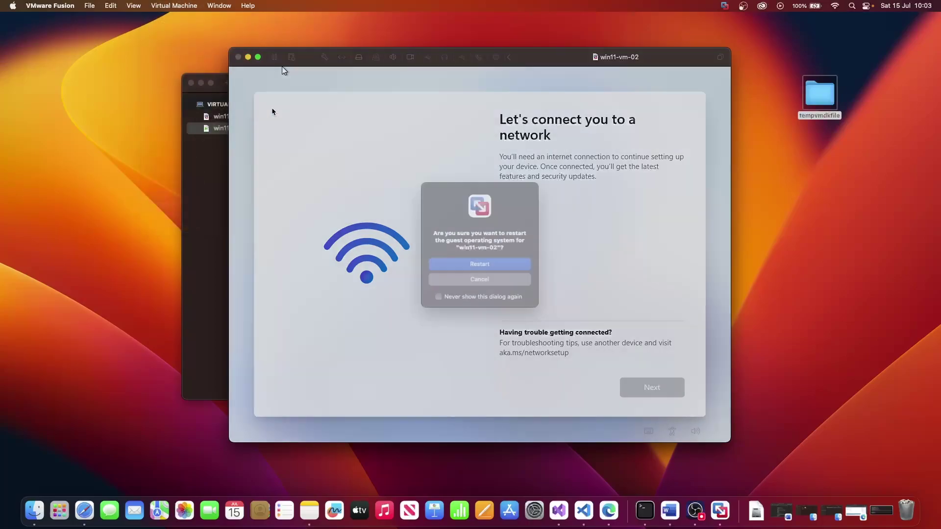
click(496, 270)
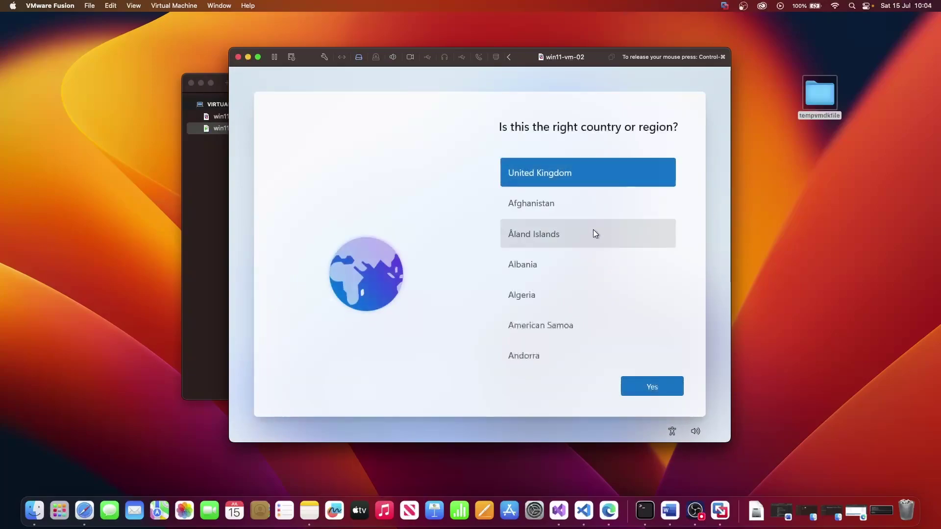
Reconfirm United Kingdom as the country, then pick and confirm the United Kingdom keyboard
click(662, 386)
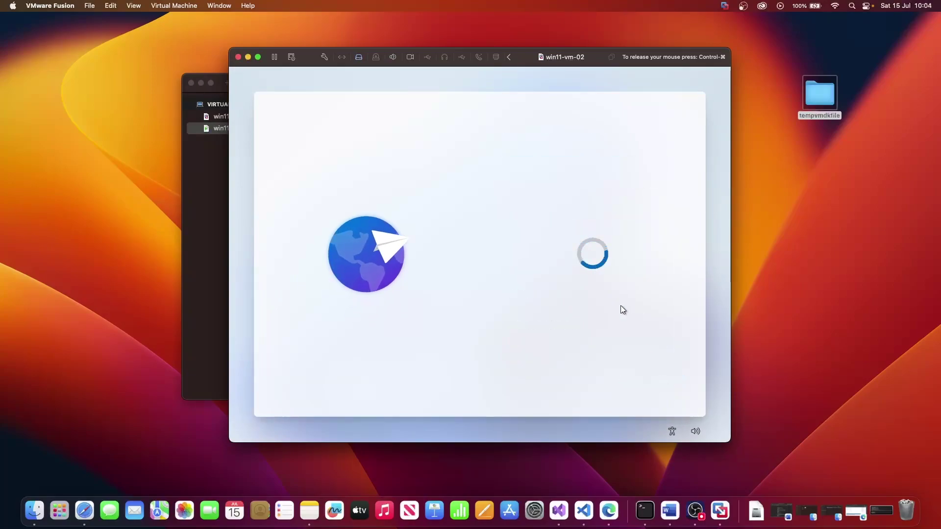
scroll(582, 293, down, 10)
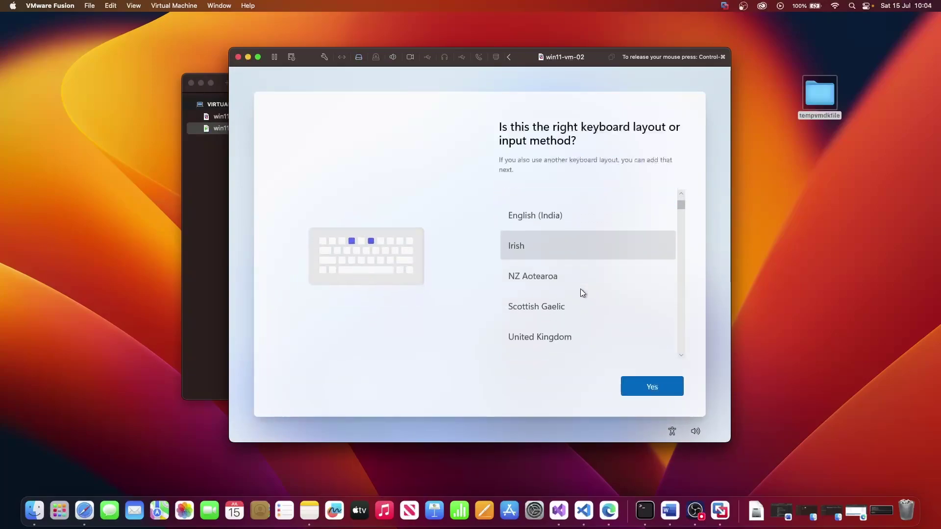
scroll(581, 293, up, 2)
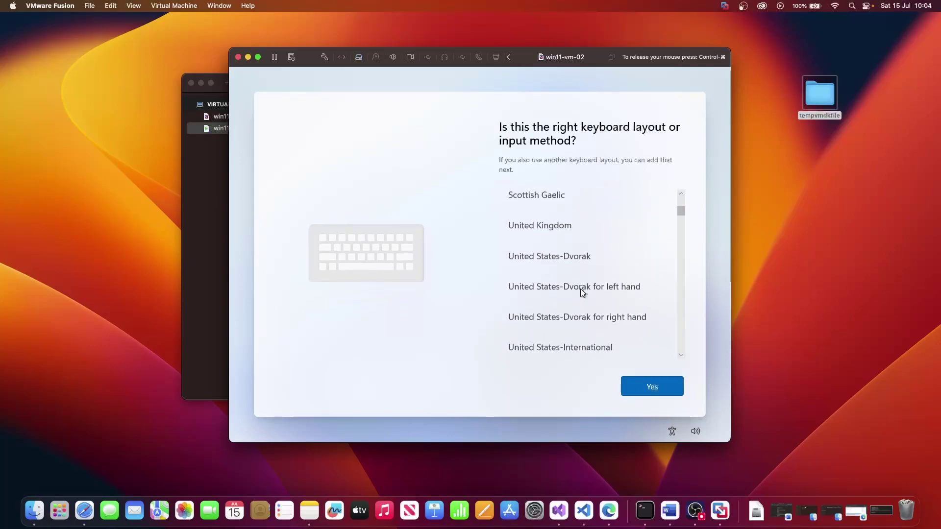
click(557, 238)
click(648, 385)
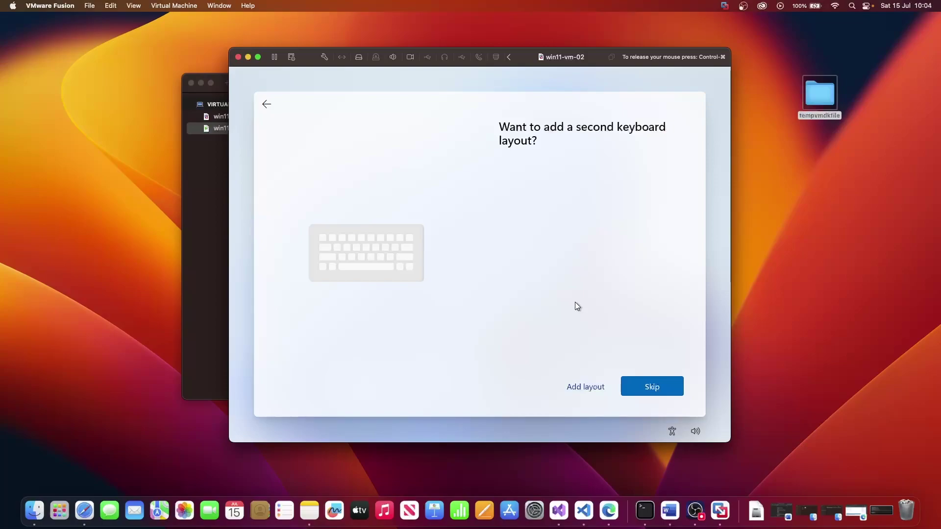
Run oobe\bypassnro in an elevated command prompt opened over Windows setup with Shift+F10
key(shift+F10)
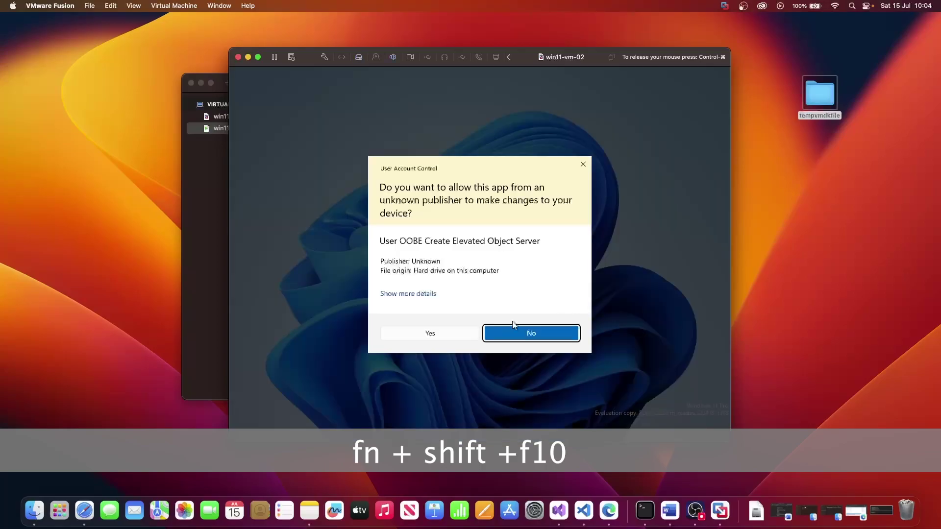
click(454, 335)
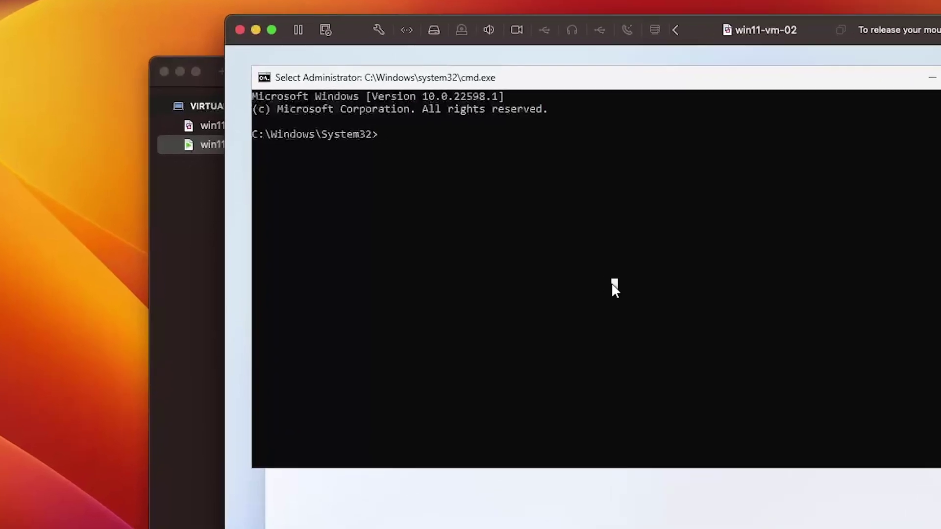
text(oo)
text(be)
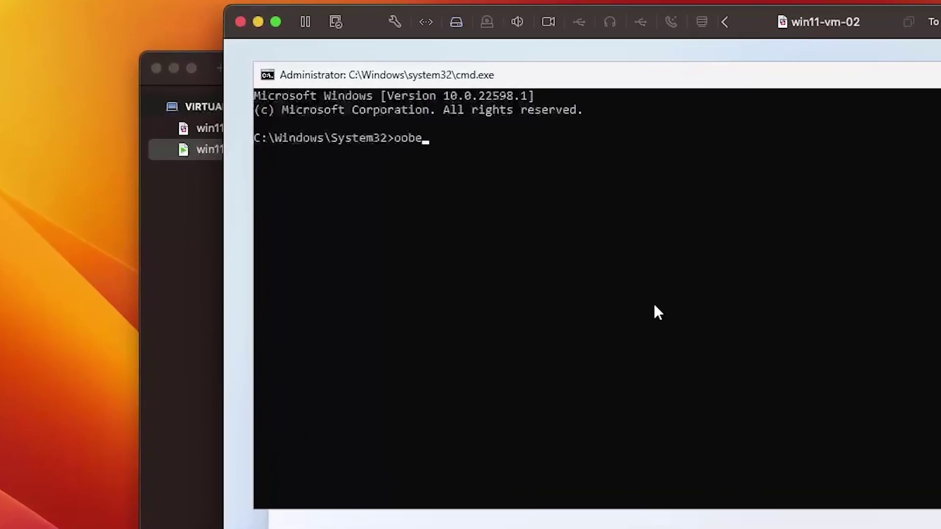
text(\bypassnro)
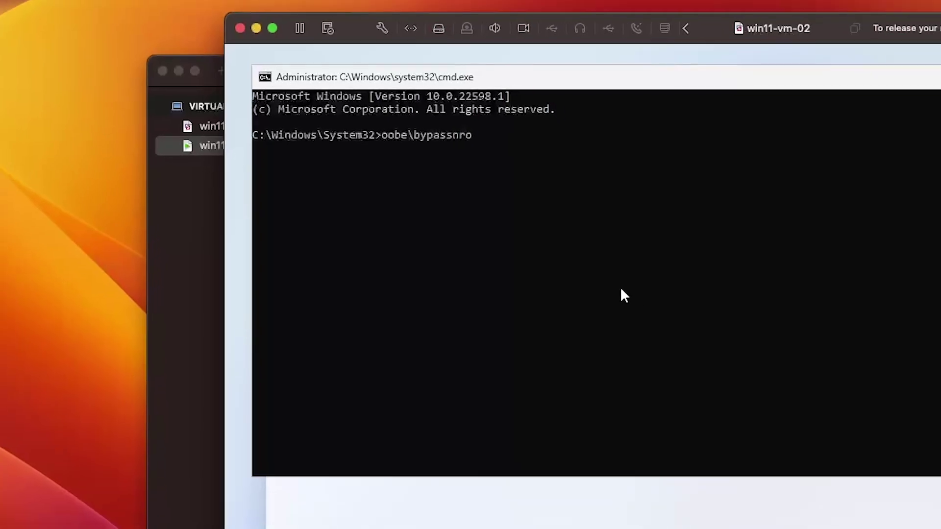
key(Return)
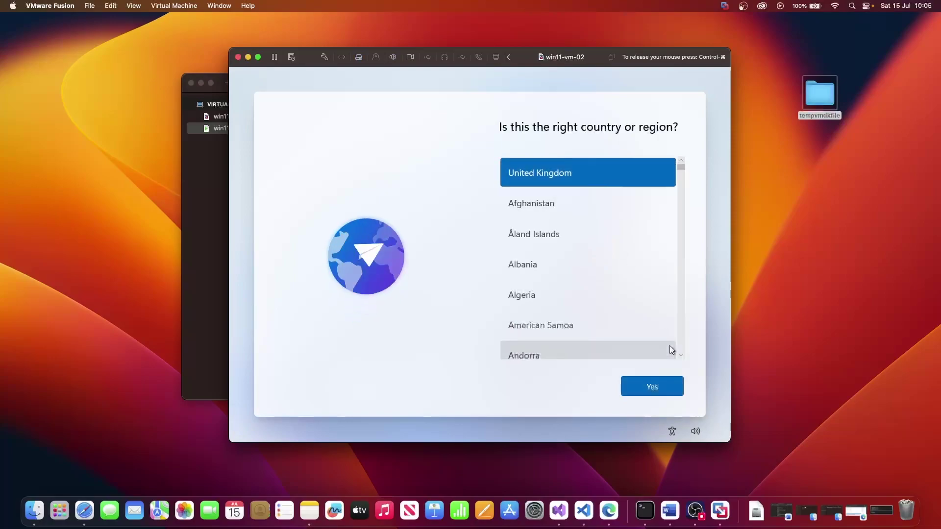
Confirm United Kingdom as the country and as the keyboard layout
click(657, 386)
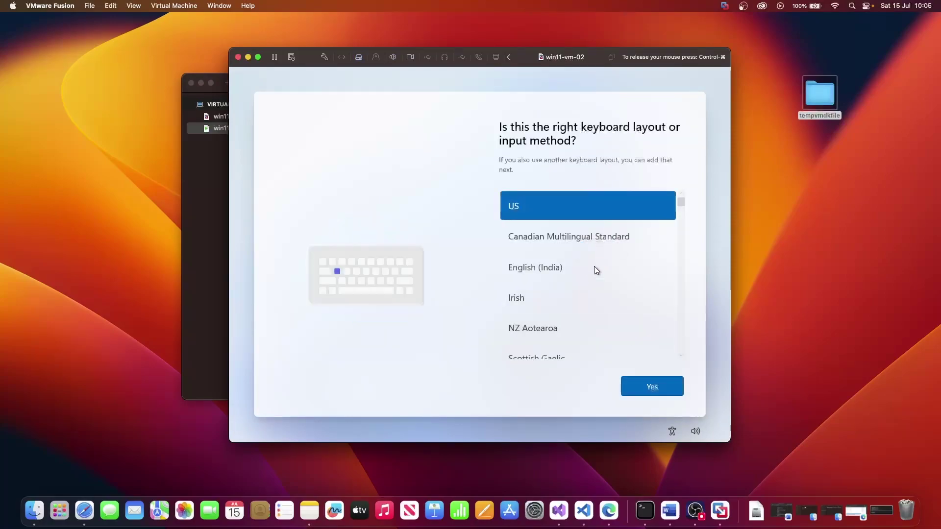
scroll(580, 296, down, 5)
scroll(580, 297, up, 2)
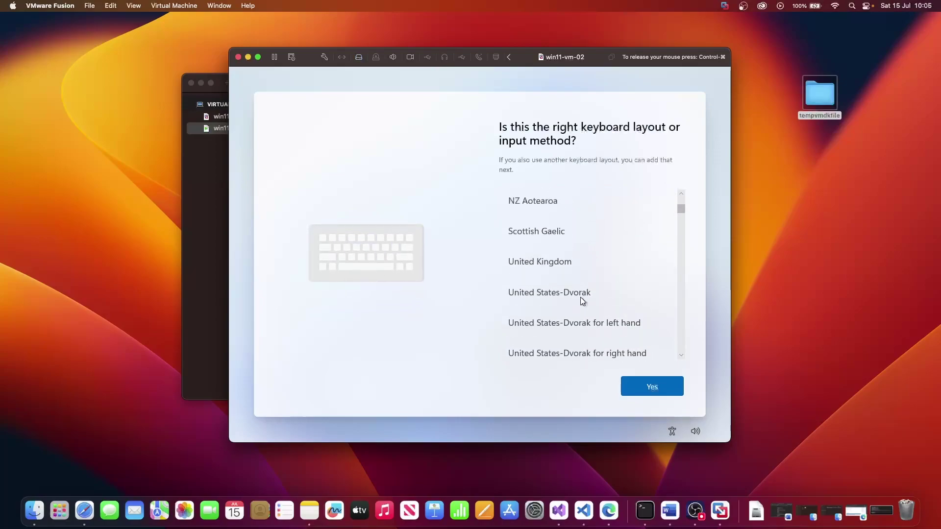
click(558, 262)
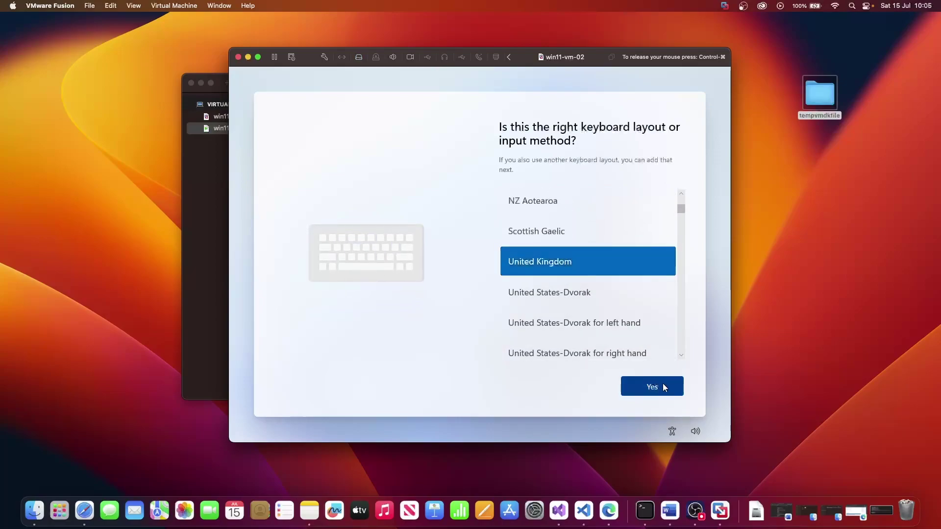
click(662, 383)
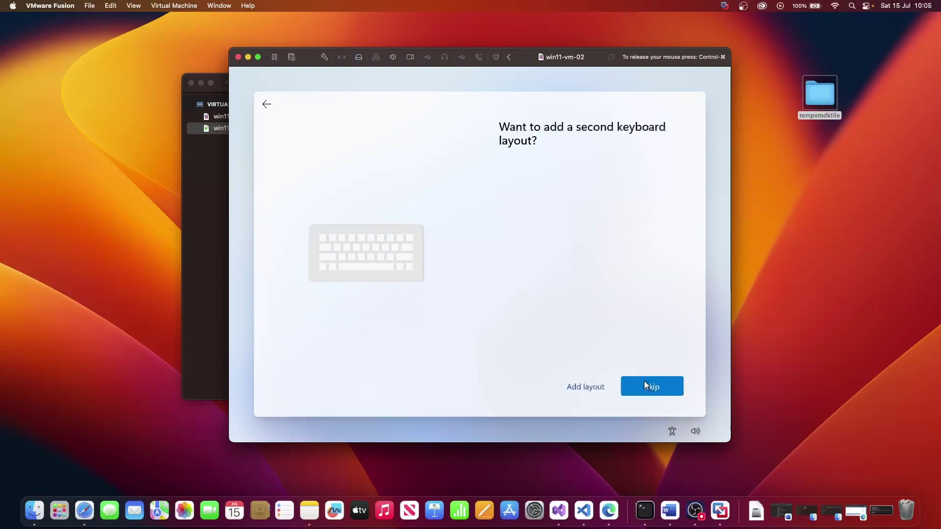
Skip the second layout and continue with limited setup via 'I don't have internet'
click(645, 384)
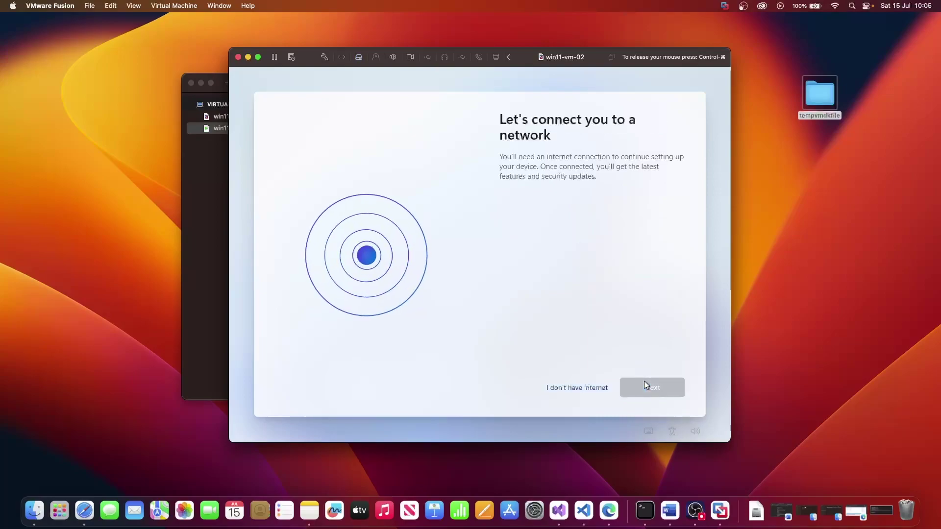
click(572, 390)
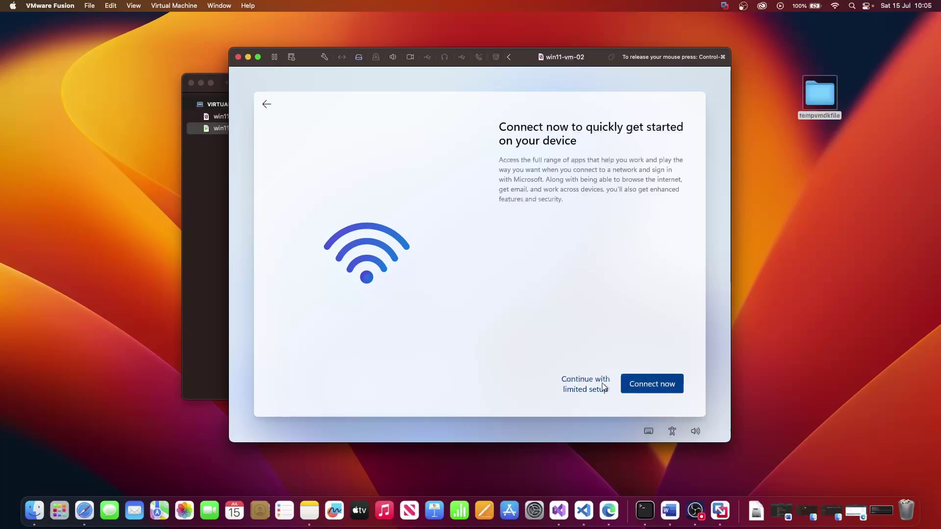
click(584, 388)
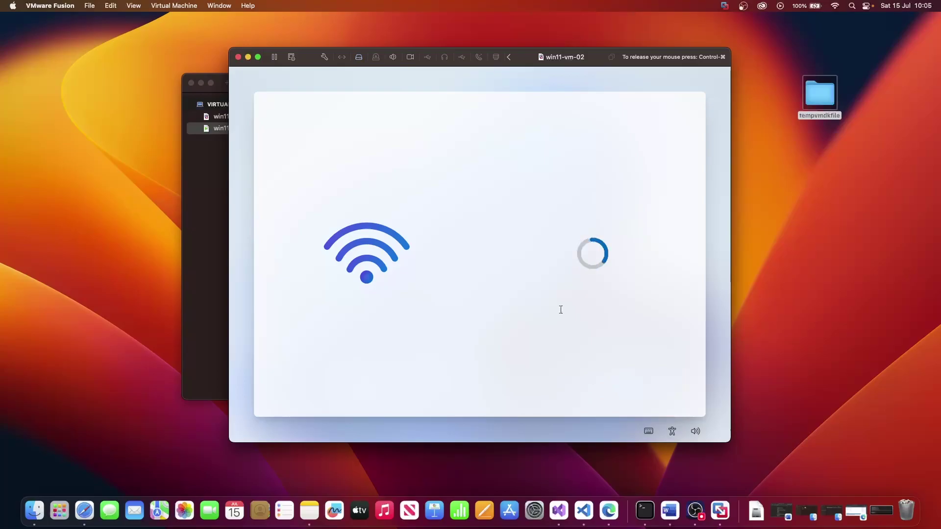
Scroll through the Windows license agreement and accept it
scroll(561, 310, down, 5)
scroll(560, 309, down, 20)
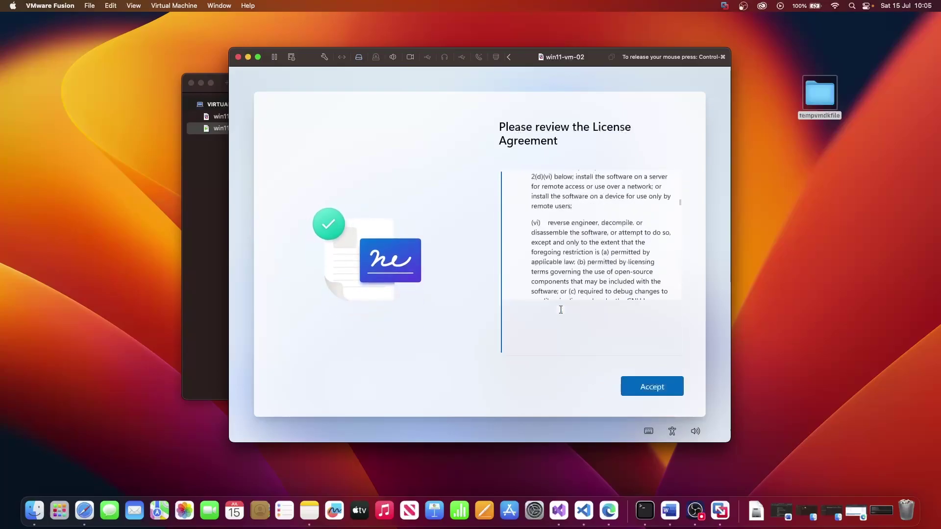
scroll(561, 310, down, 20)
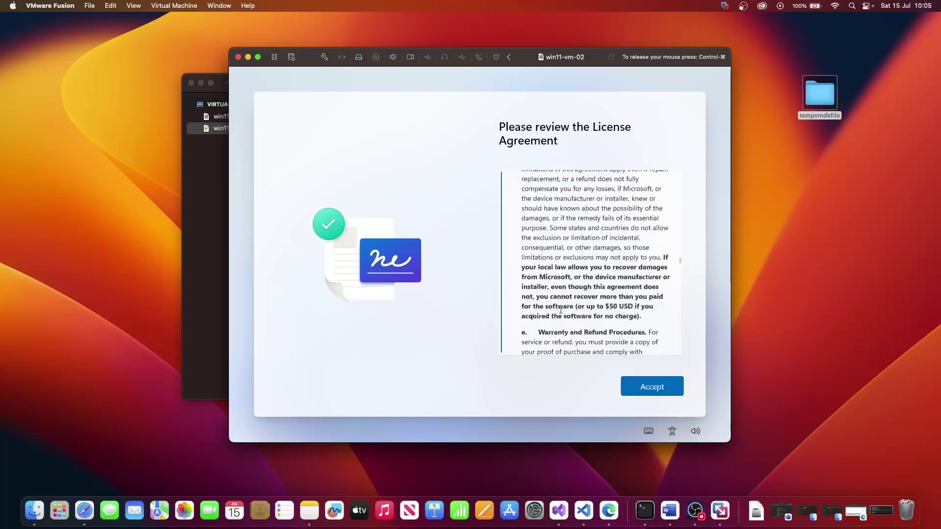
scroll(560, 309, down, 15)
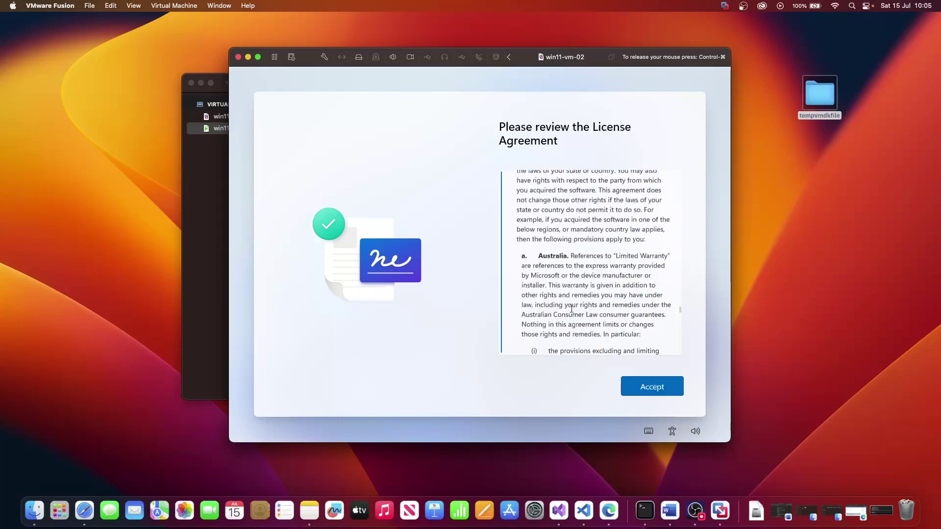
click(636, 384)
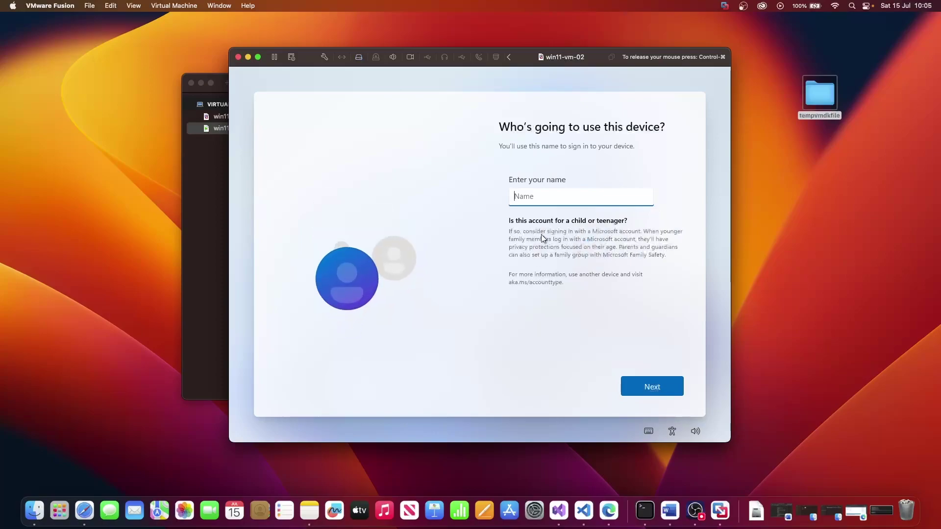
Enter the local account name, then set and confirm the account password
text(apps)
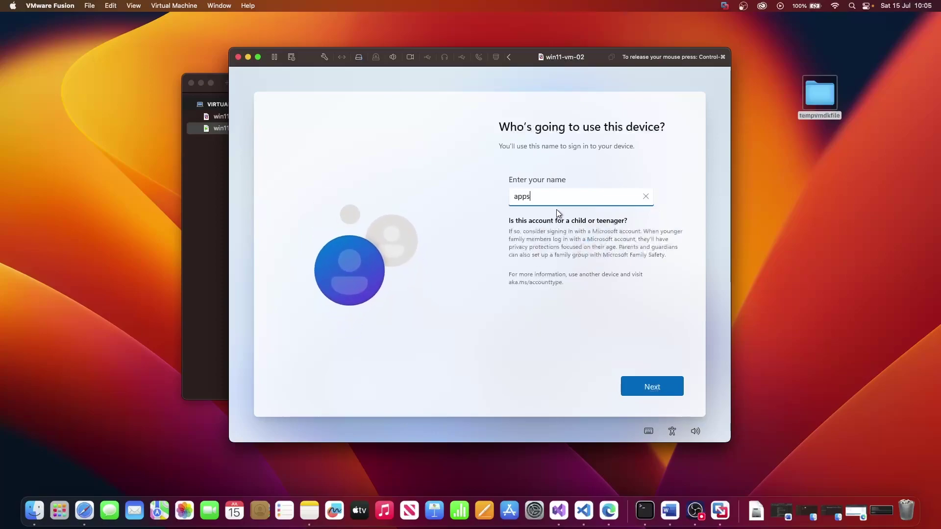
text(365)
key(Return)
text(a)
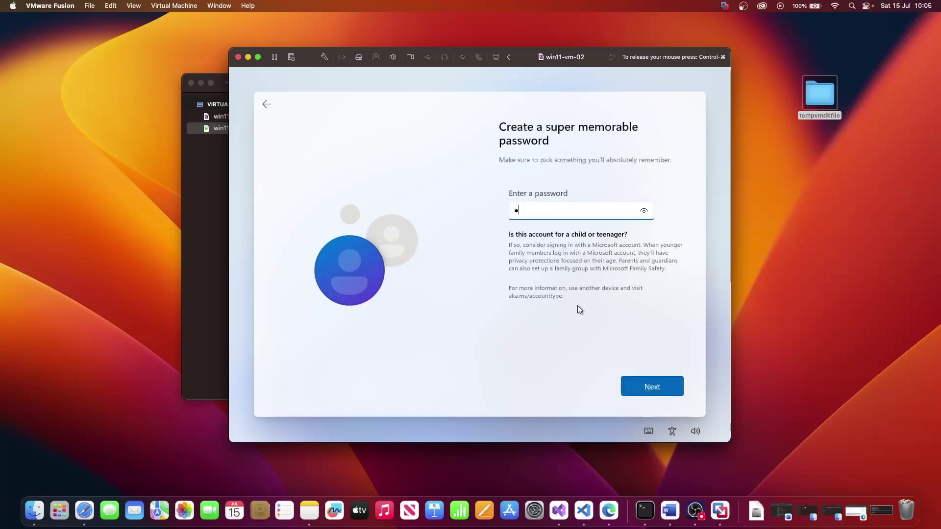
text(*******)
key(Return)
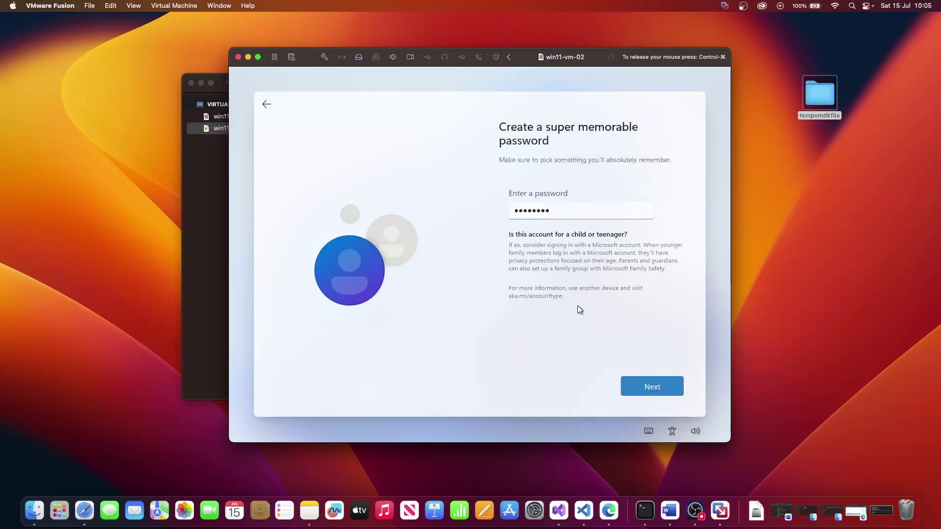
text(••••••••)
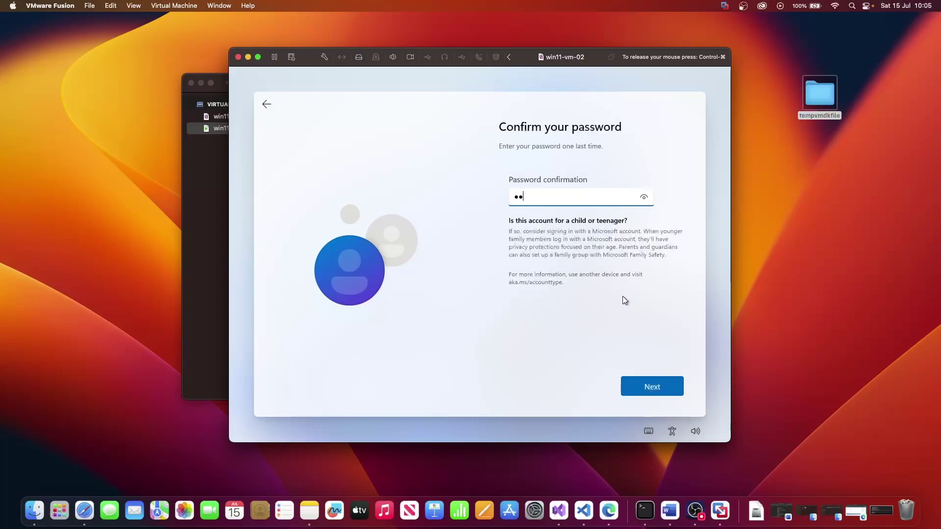
key(Return)
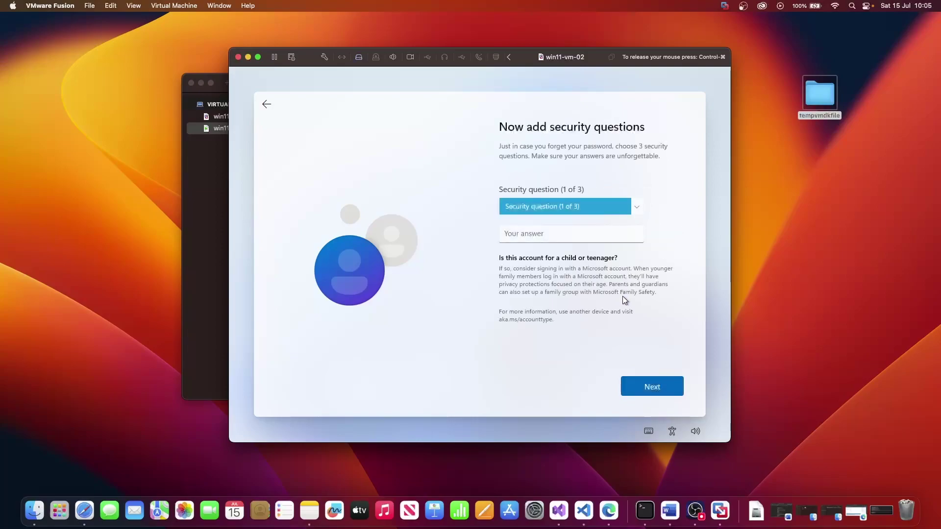
Choose the first pet's name security question and type its answer
click(557, 206)
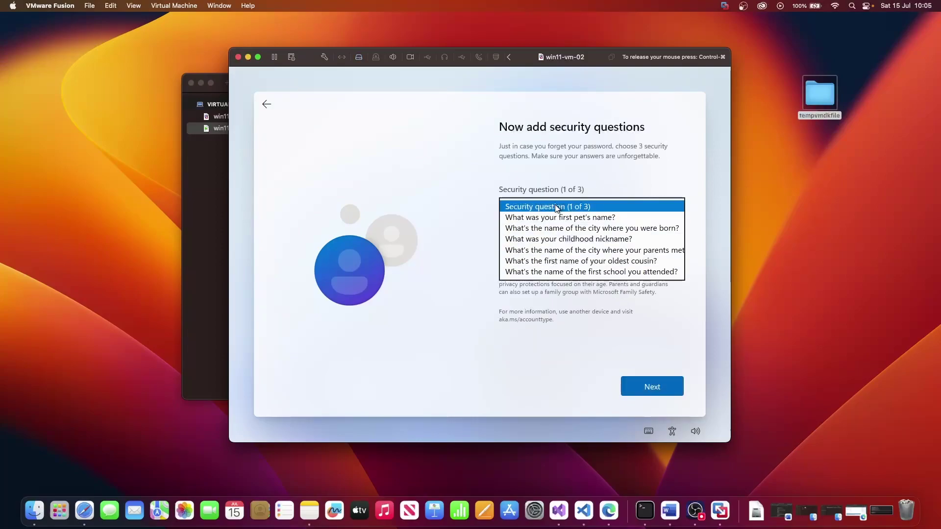
click(556, 218)
click(548, 237)
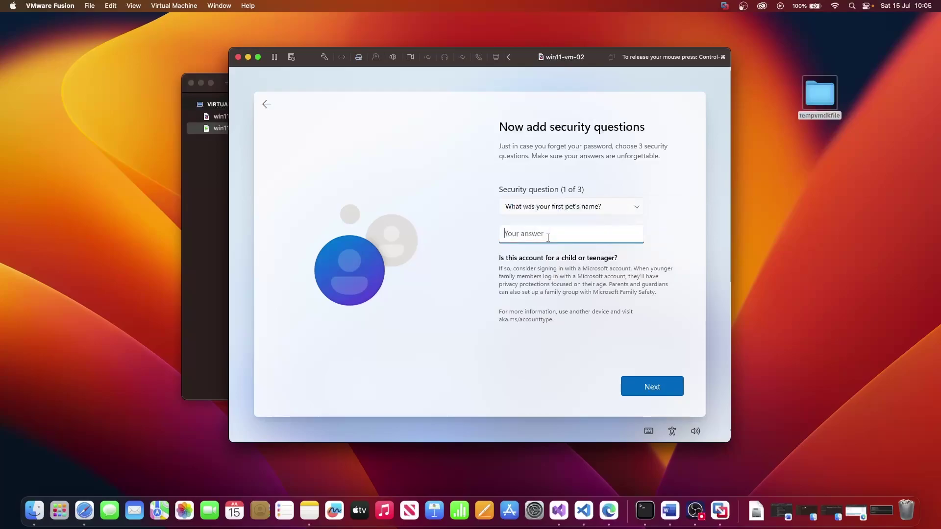
key(Return)
Answer the birth city and childhood nickname security questions to finish account setup
click(541, 202)
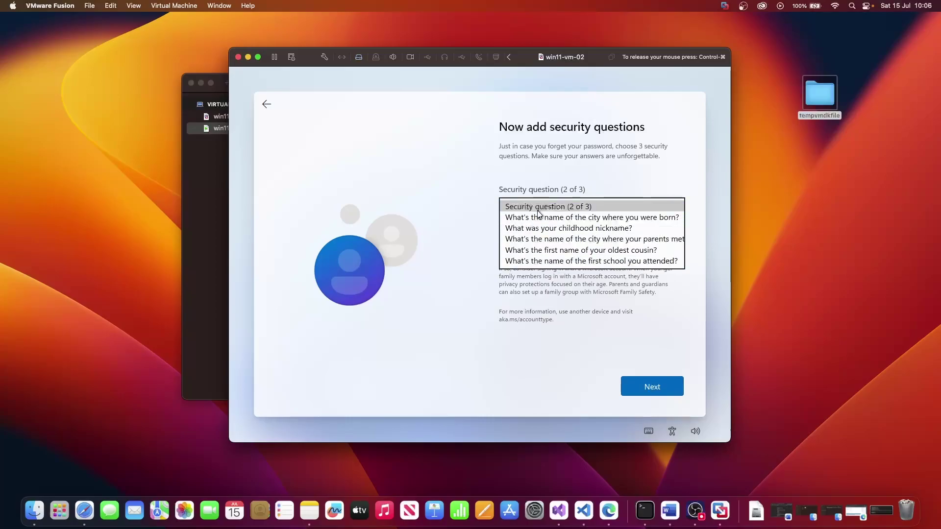
click(529, 216)
click(515, 233)
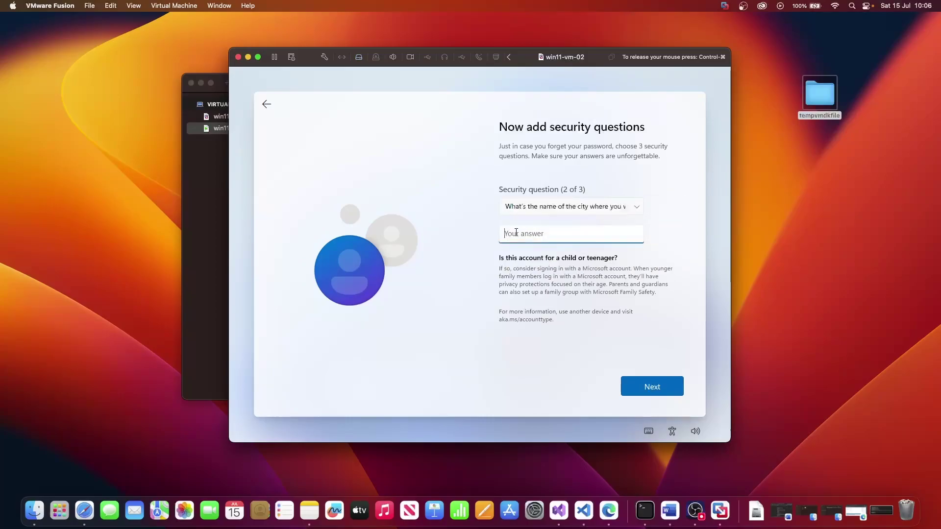
key(Return)
click(547, 207)
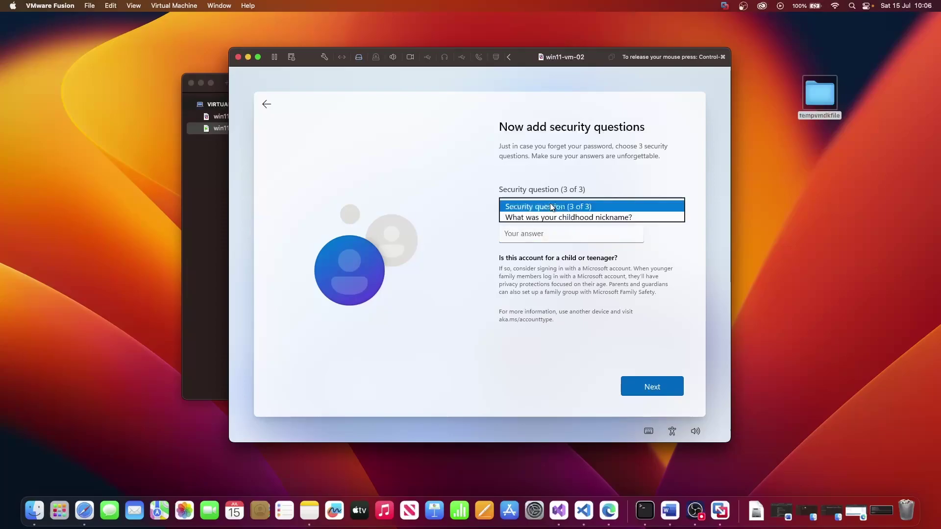
click(544, 218)
click(536, 229)
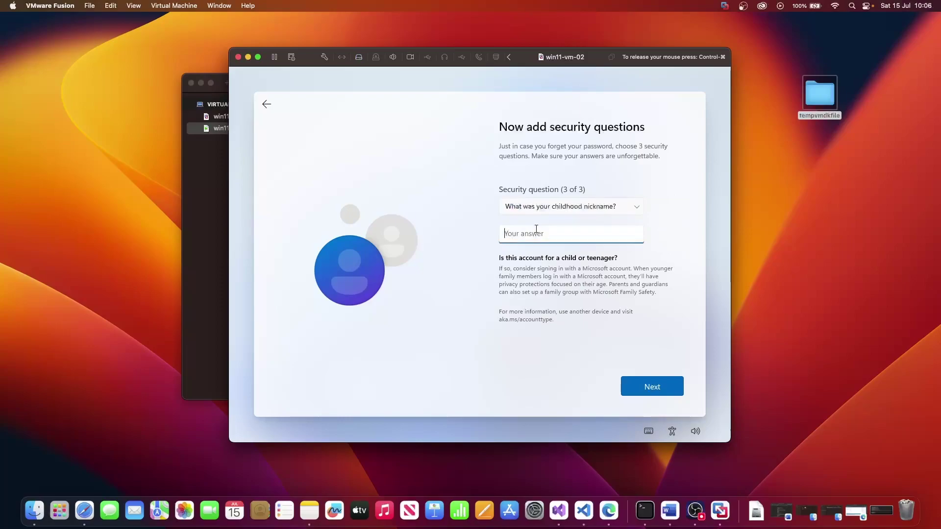
key(Return)
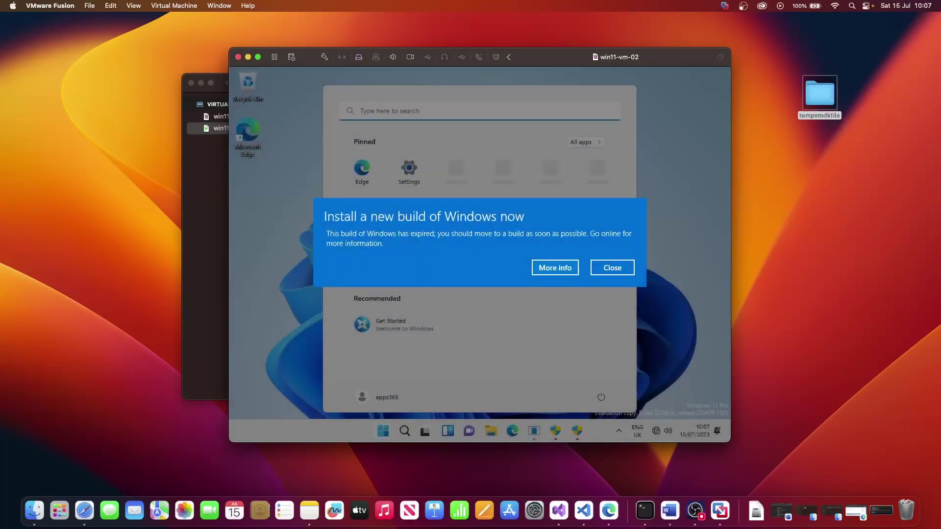
Close the 'Install a new build of Windows now' notice on the new desktop
click(534, 149)
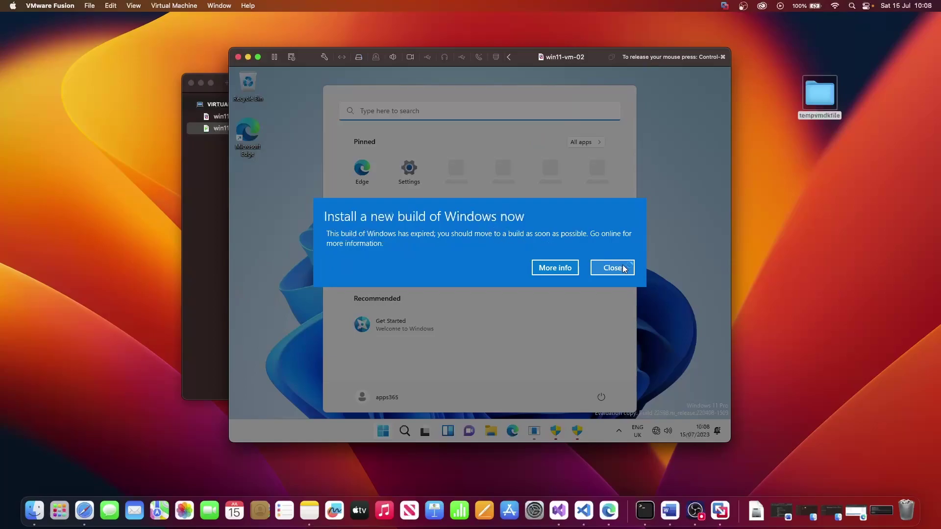
click(601, 265)
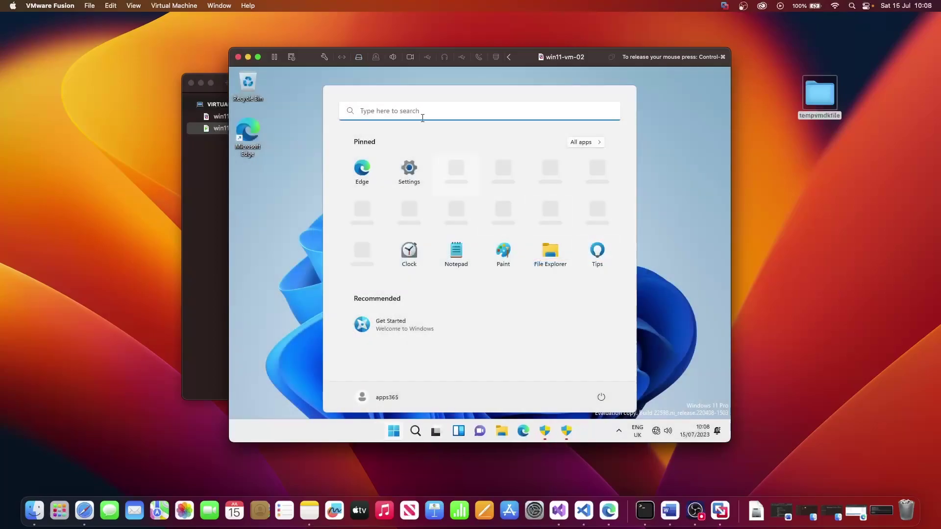
Launch Windows PowerShell as administrator from Windows search
click(400, 116)
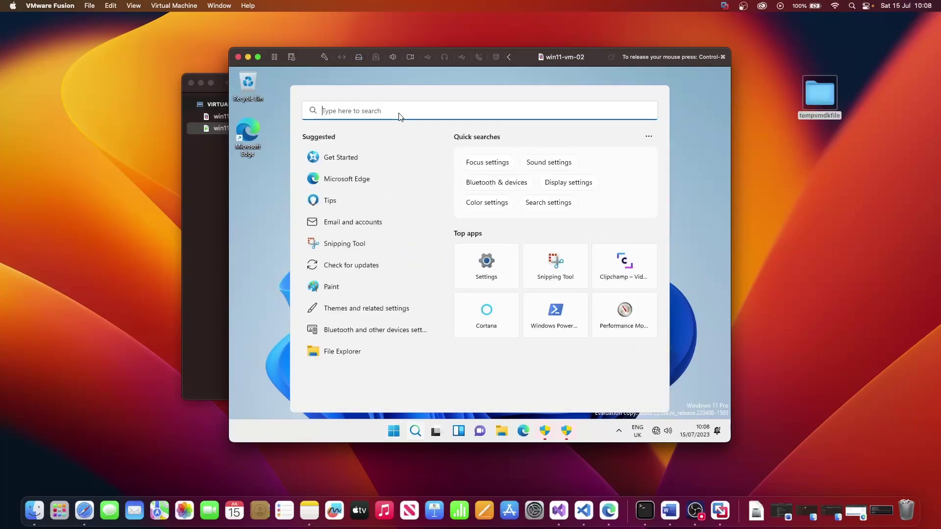
text(power)
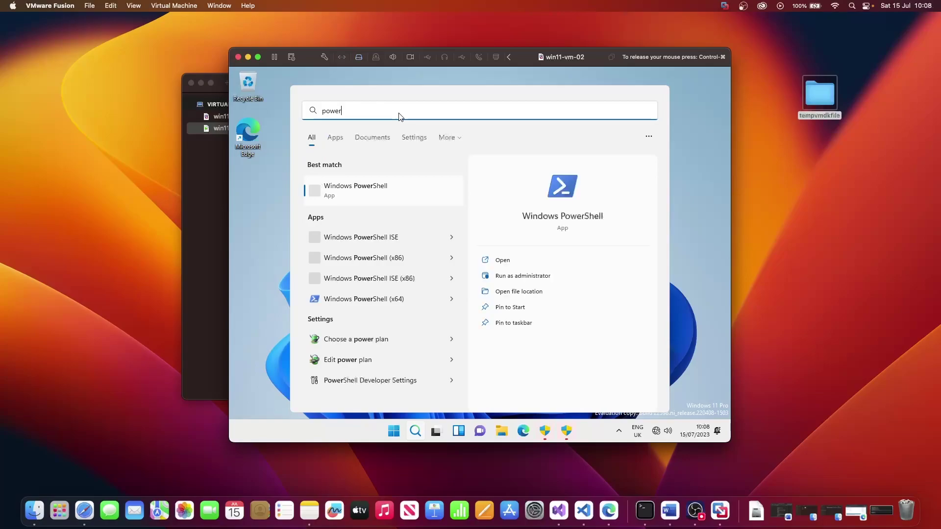
text(shell)
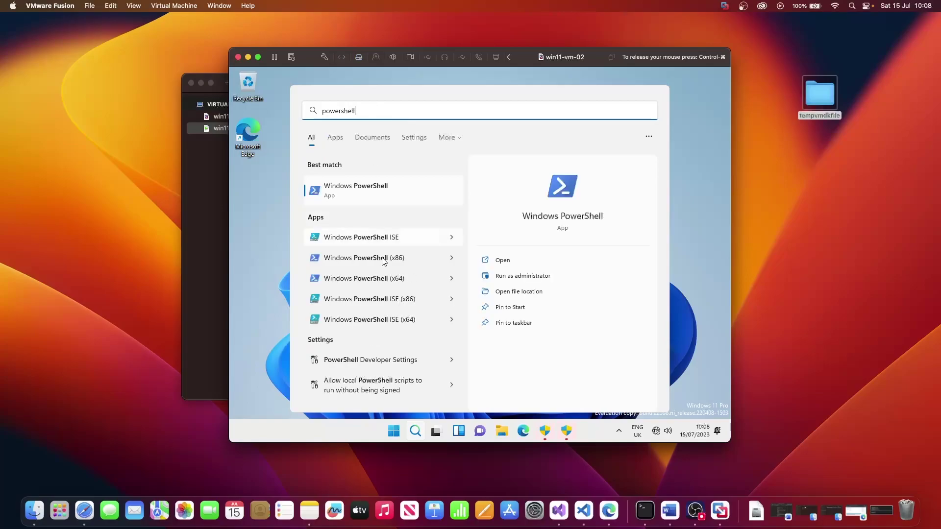
click(378, 197)
right_click(378, 196)
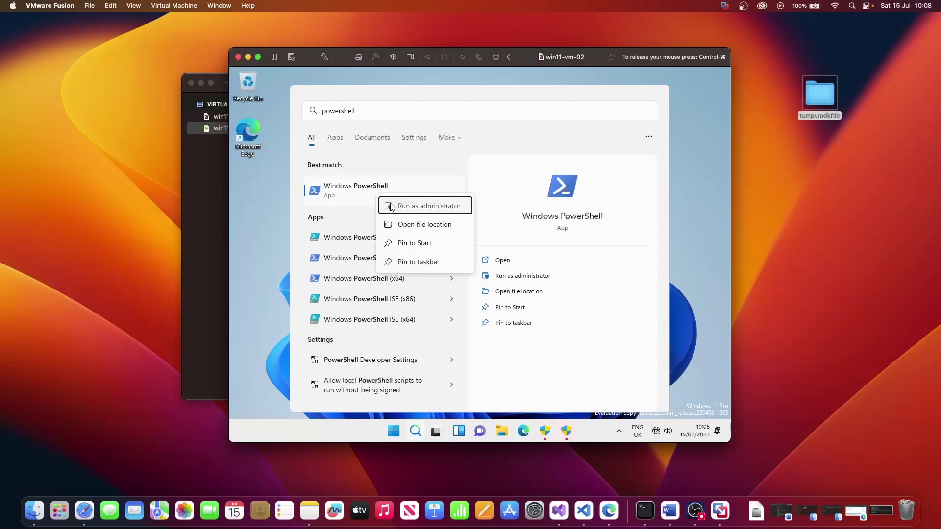
click(392, 205)
click(450, 336)
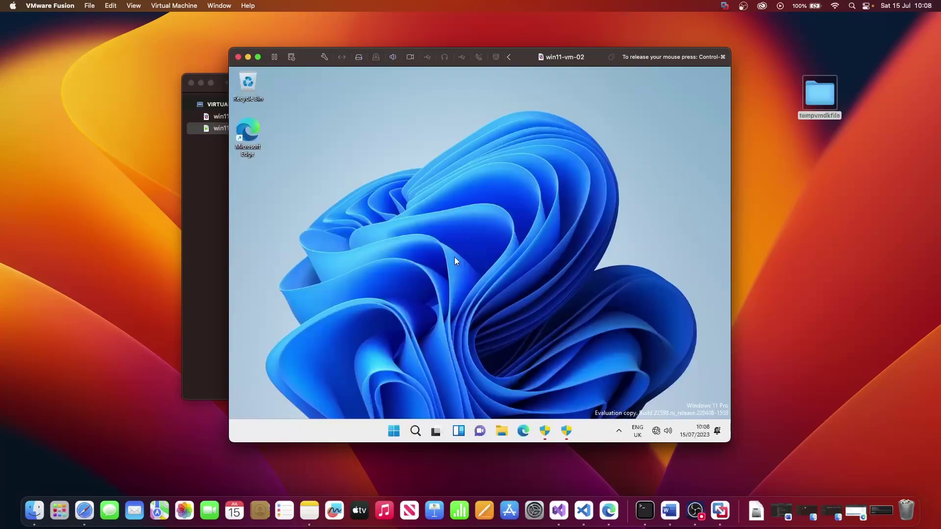
Run Set-ExecutionPolicy RemoteSigned and answer A (Yes to All)
click(399, 236)
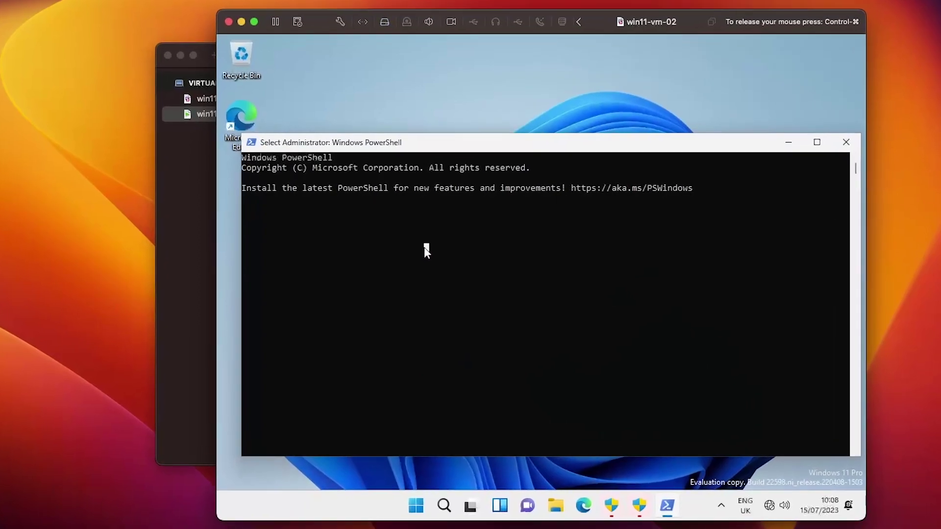
key(Return)
key(Return)
key(Return)
key(Return)
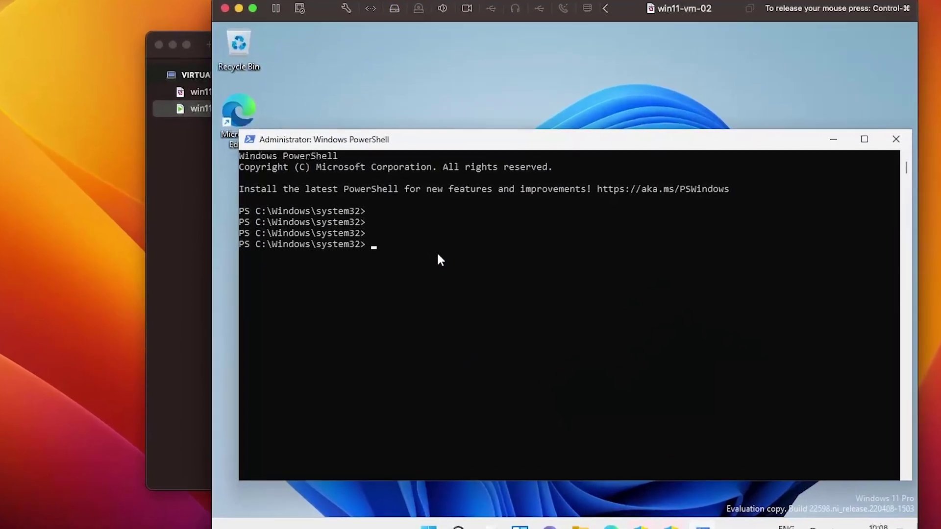
text(Set-)
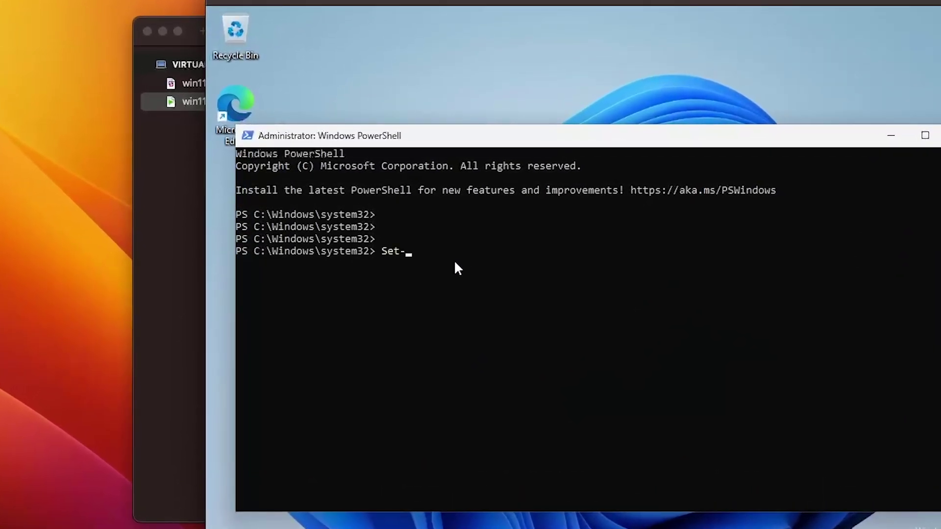
text(Exce)
key(BackSpace)
key(BackSpace)
text(ecutionPolicy RemoteSigned)
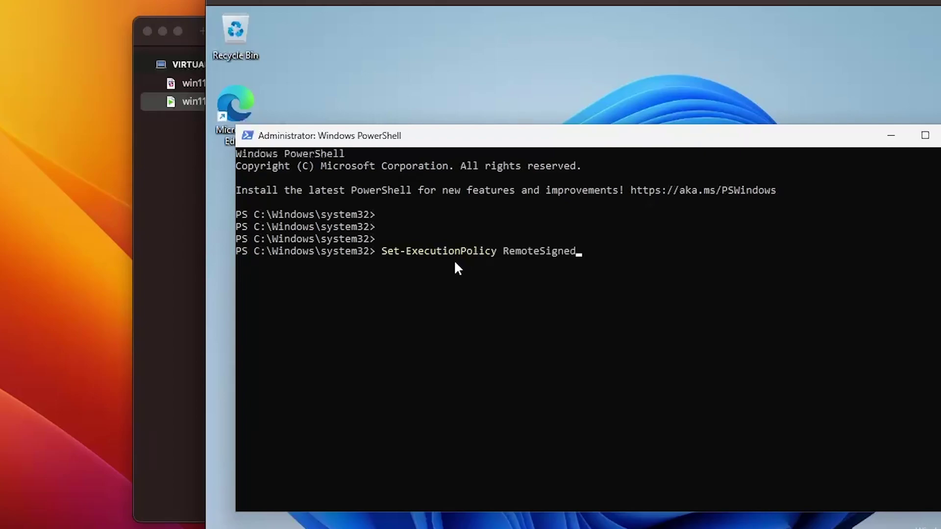
key(Return)
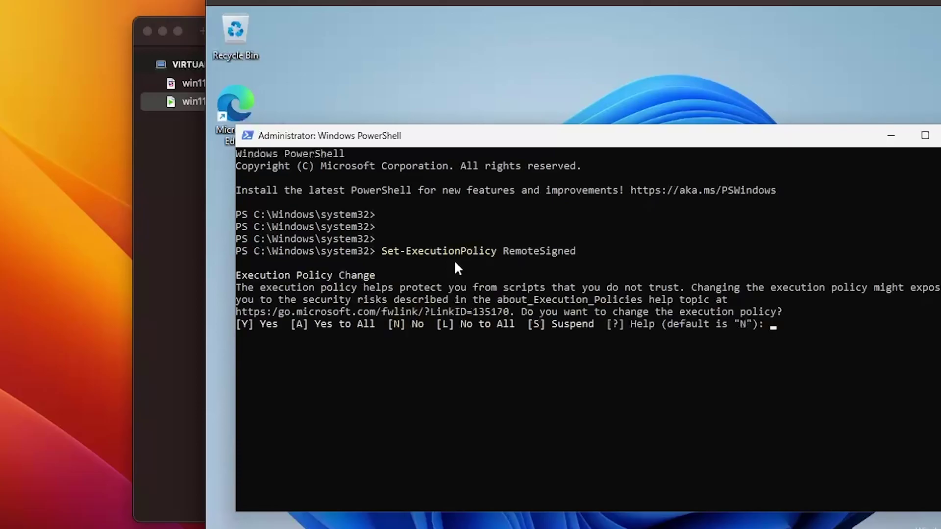
text(A)
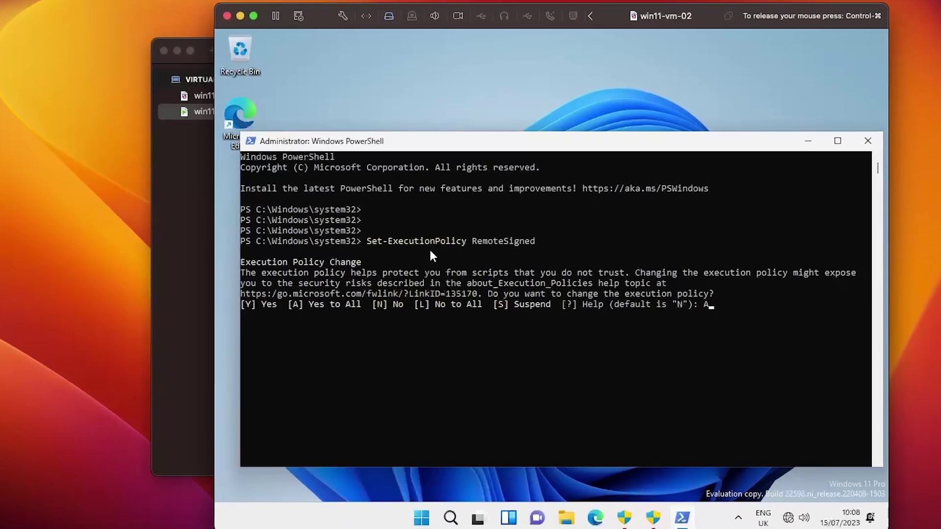
key(Return)
key(Return)
key(Return)
key(Return)
key(Return)
key(Return)
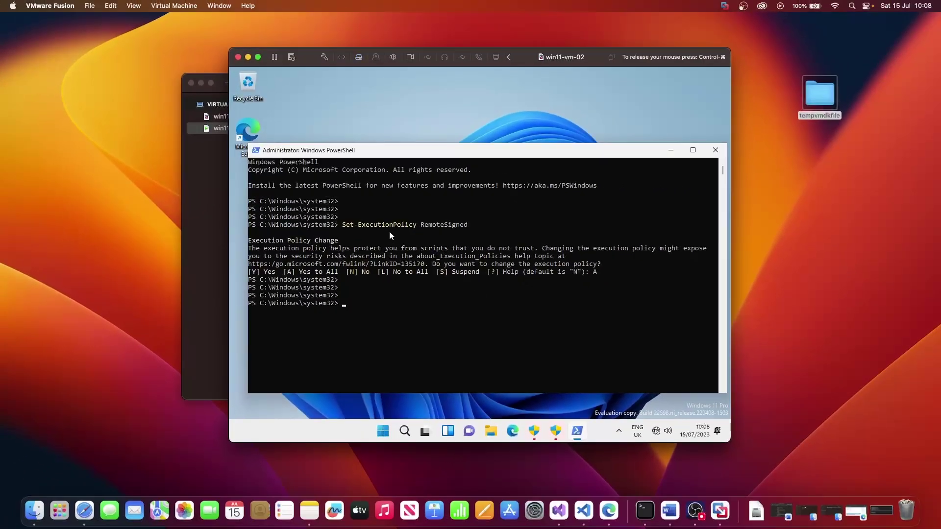
Start a VMware Tools reinstall from the Virtual Machine menu
click(184, 6)
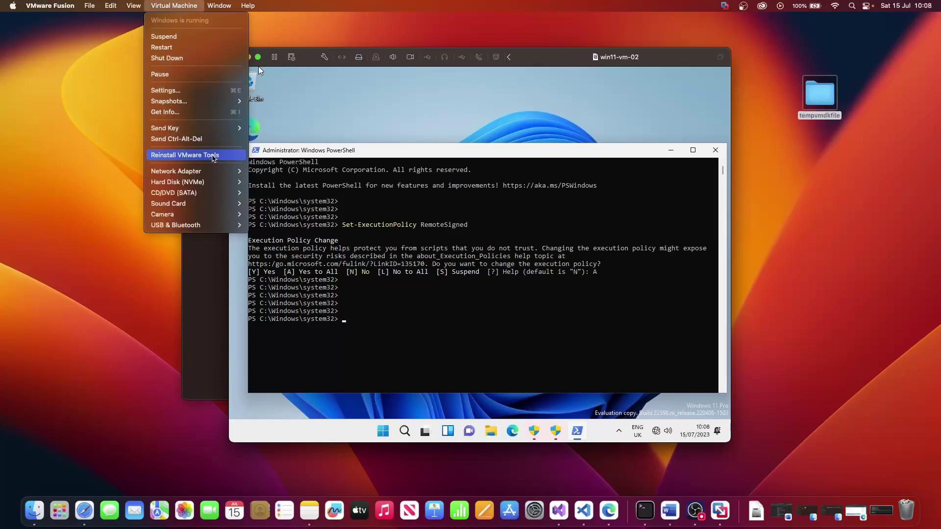
click(212, 156)
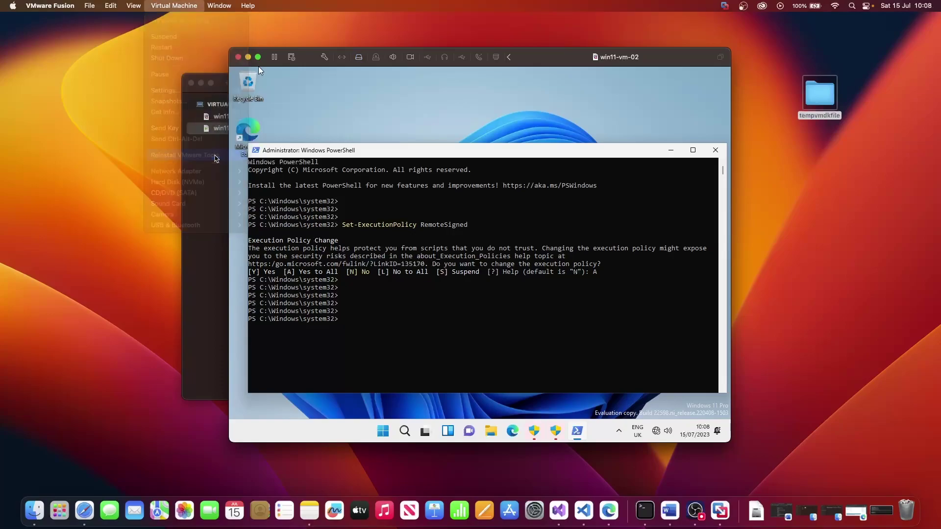
click(509, 297)
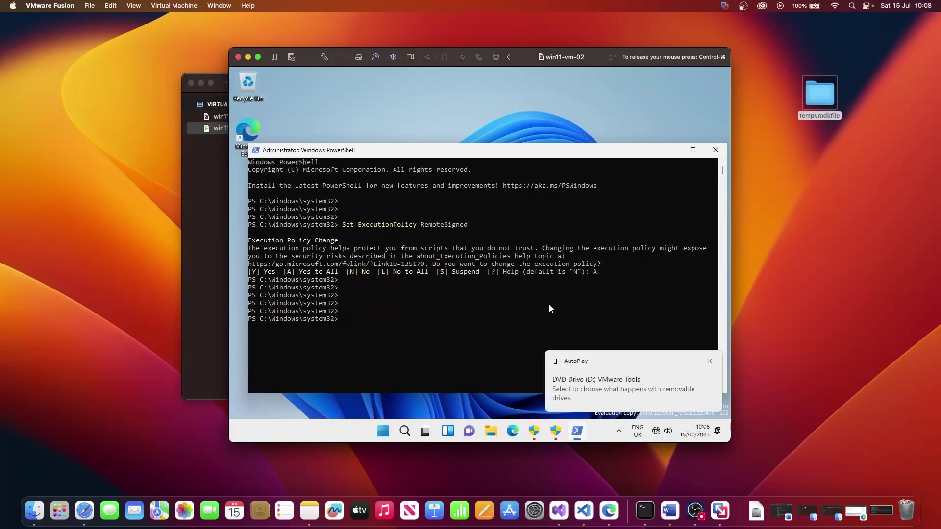
Run the Tools disc's setup script with PowerShell, approving the administrator prompt
click(608, 398)
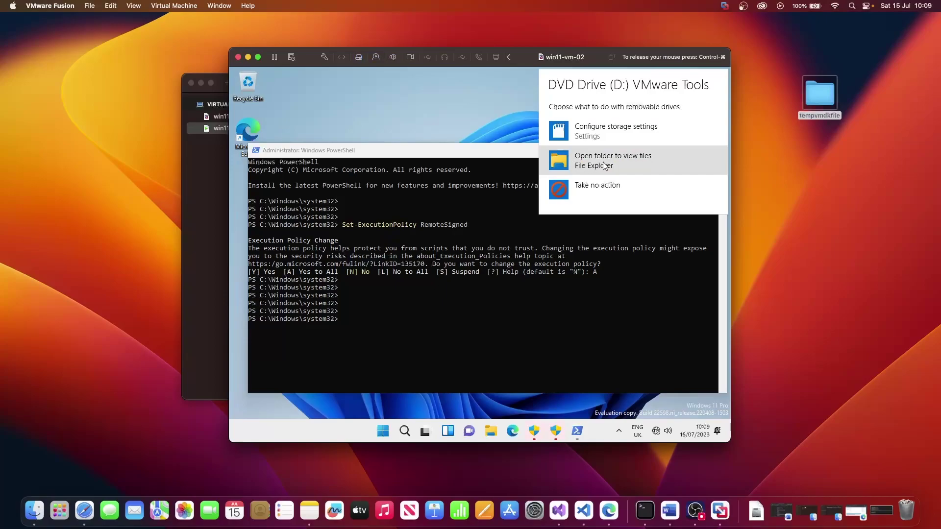
click(631, 161)
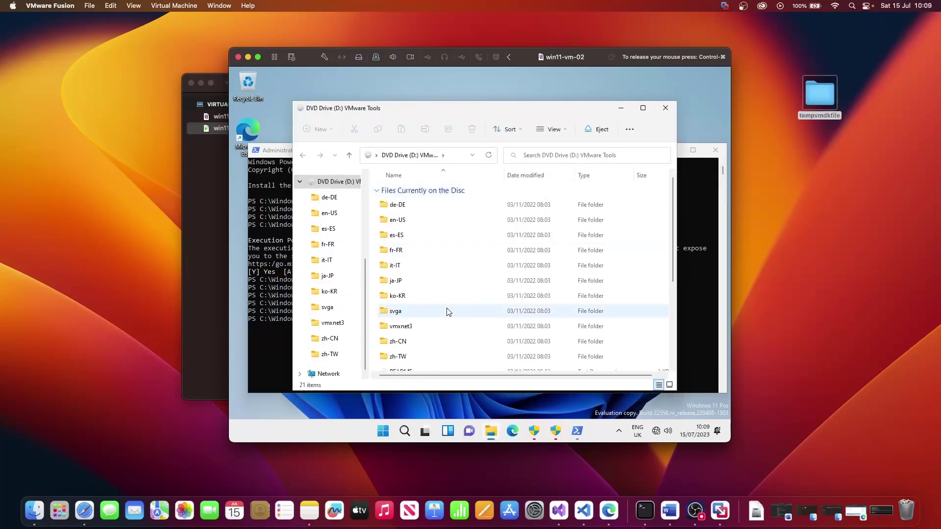
scroll(446, 312, down, 3)
click(411, 362)
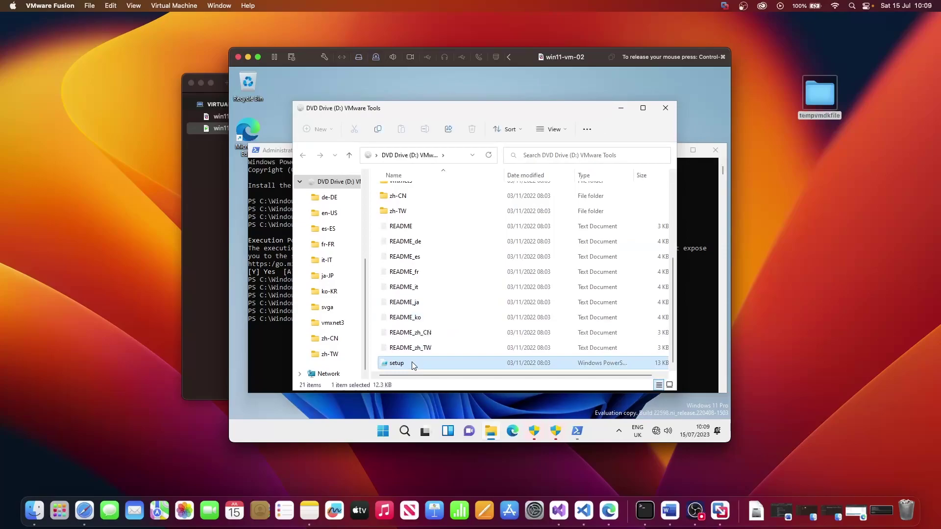
right_click(412, 362)
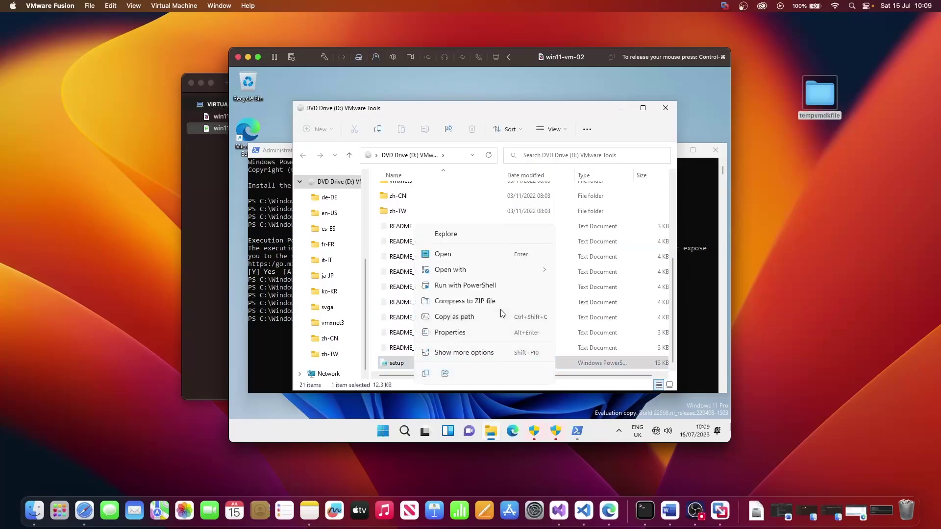
click(503, 288)
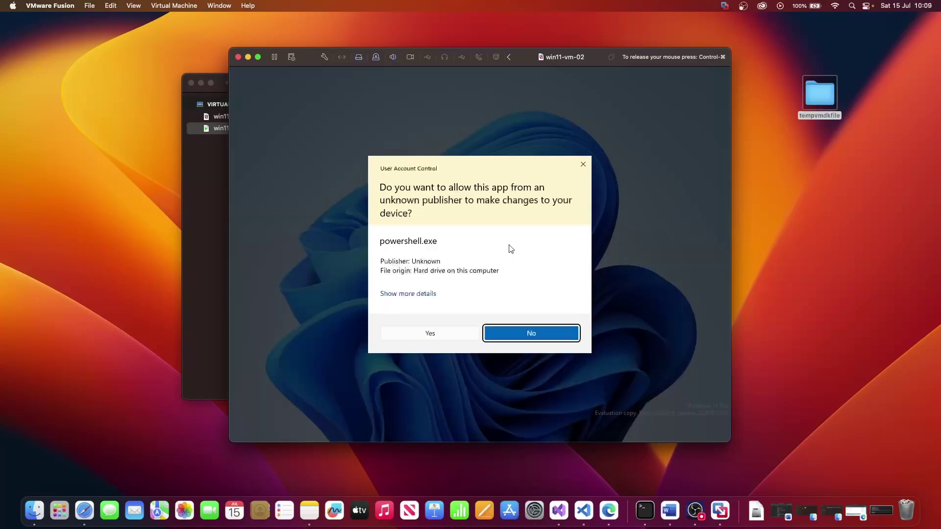
click(430, 334)
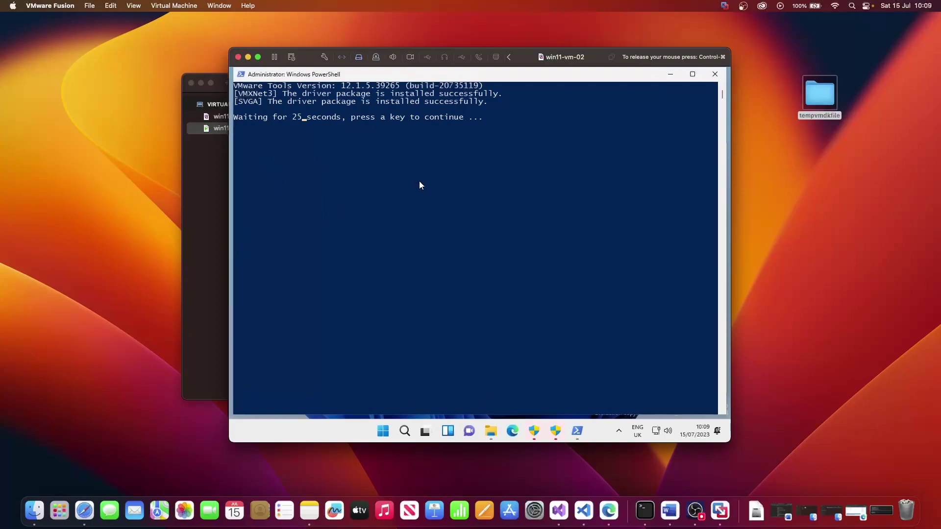
click(419, 181)
Close the finished VMware Tools installer and the VMware Tools disc window
key(Escape)
key(Return)
click(509, 130)
click(665, 110)
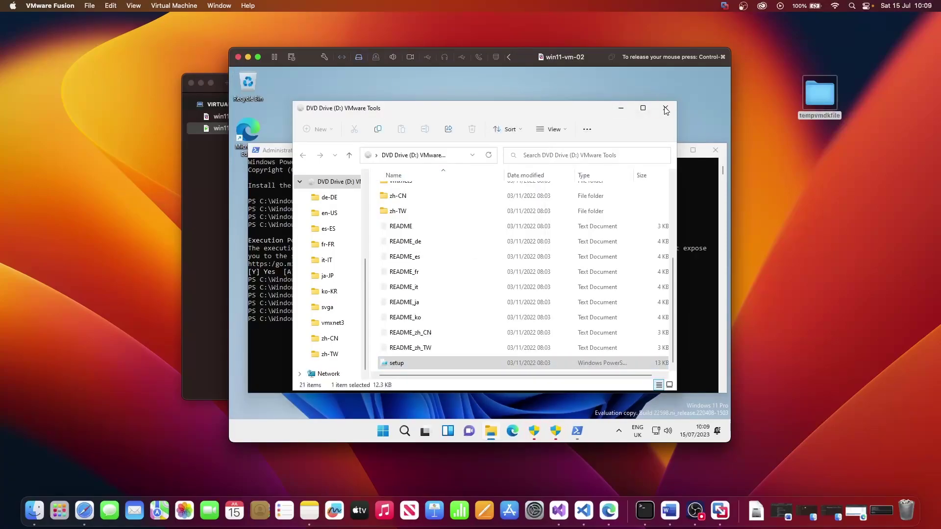
Restart the Windows guest via Virtual Machine > Restart and sign in with the account password
click(171, 6)
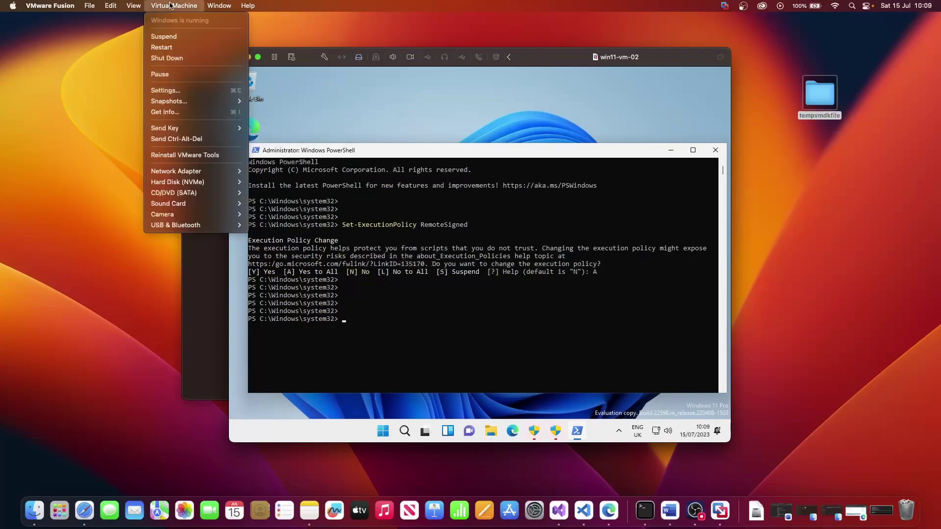
click(167, 47)
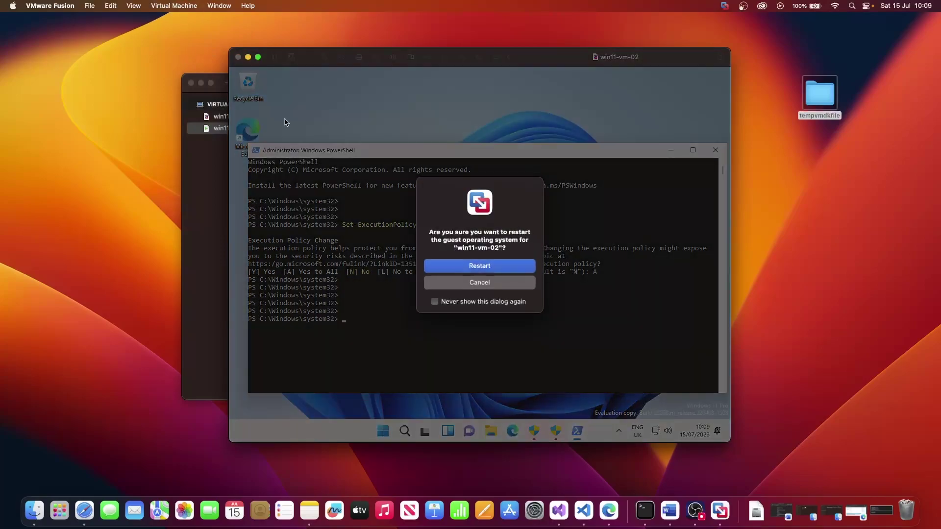
click(482, 269)
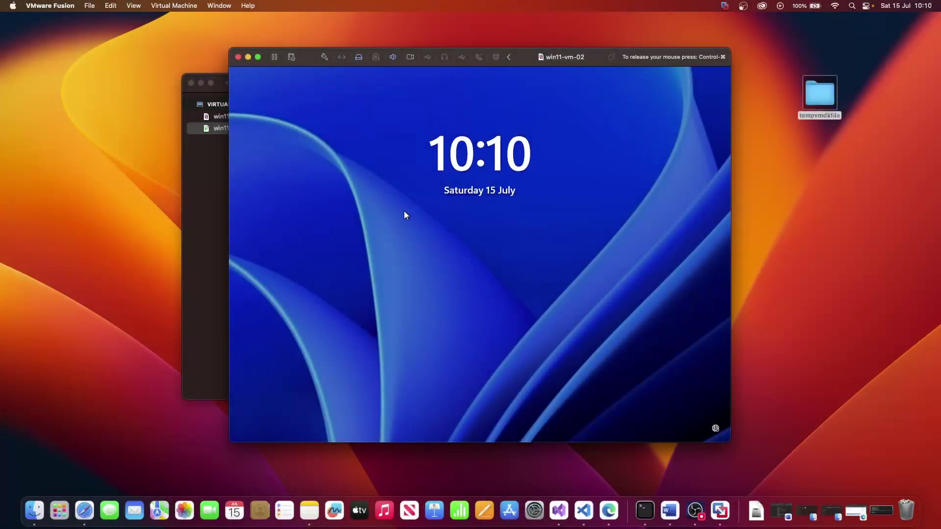
click(405, 212)
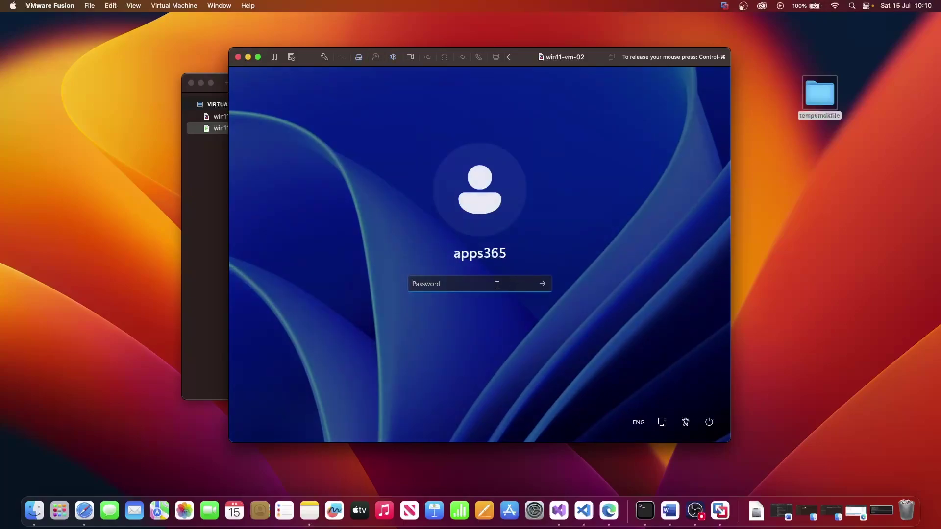
text(*******)
key(Return)
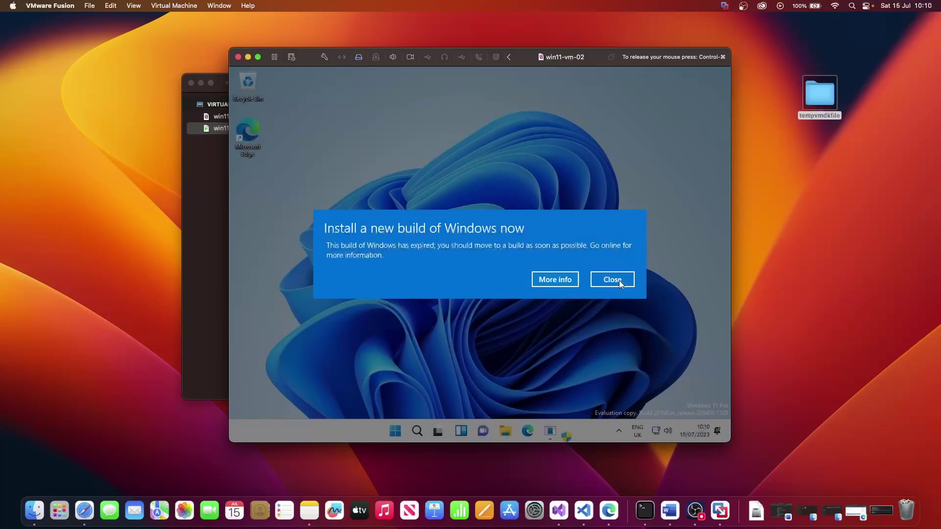
Dismiss the expired-build notice, set Windows display resolution to 1920 × 1080, and go full screen
click(619, 281)
right_click(560, 261)
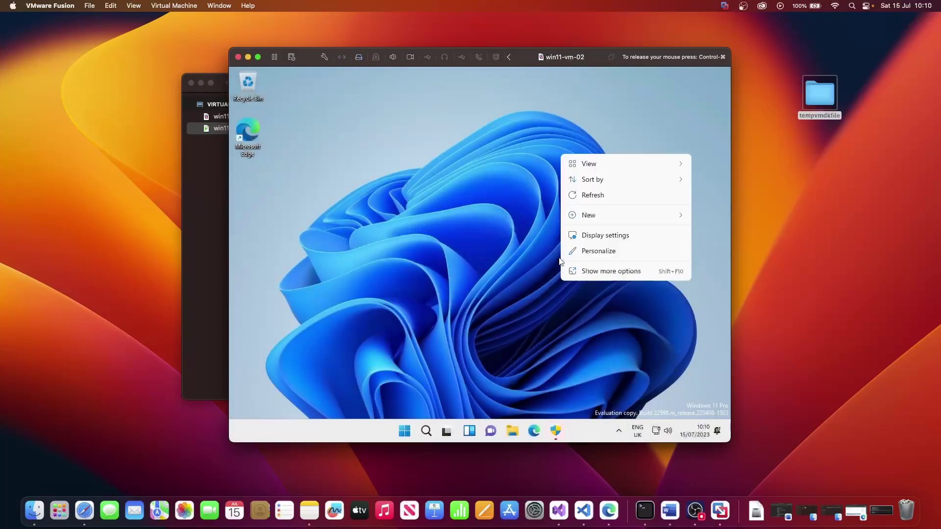
click(595, 238)
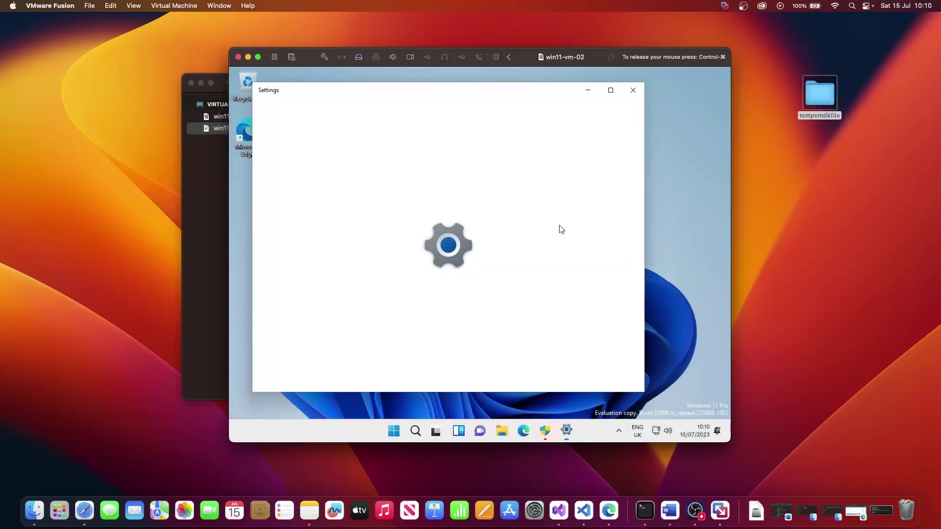
scroll(550, 264, down, 3)
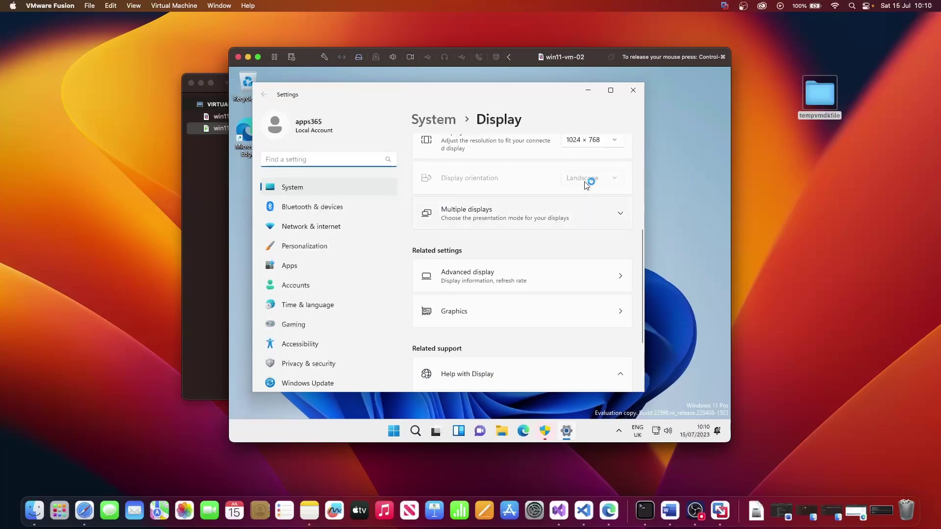
scroll(590, 185, up, 2)
click(590, 215)
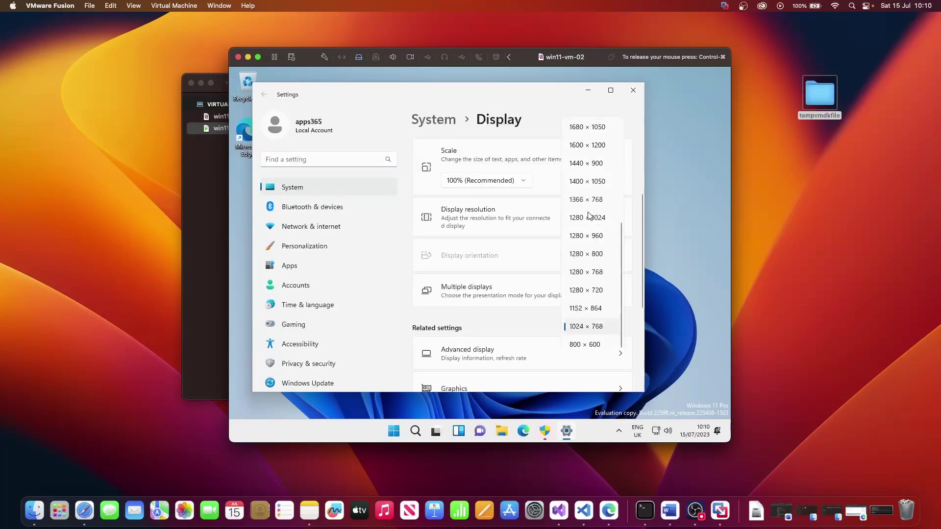
scroll(591, 169, up, 5)
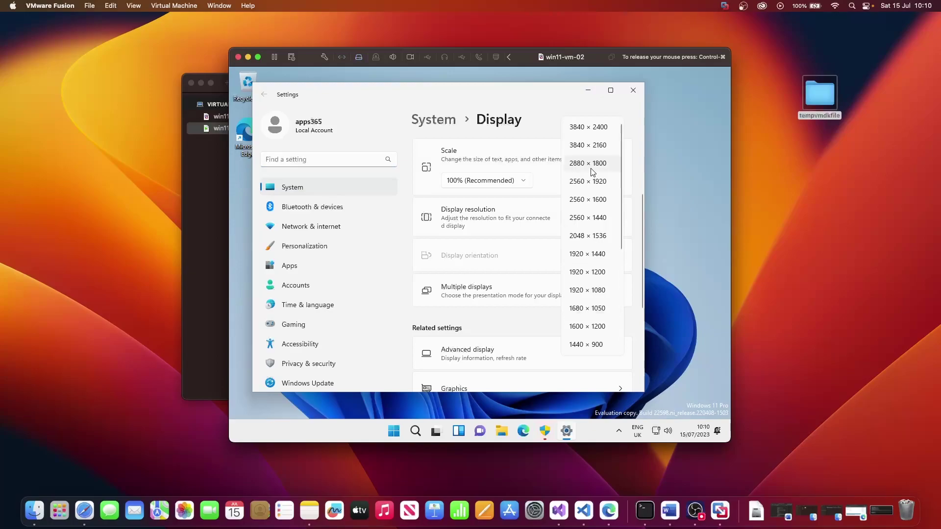
click(599, 290)
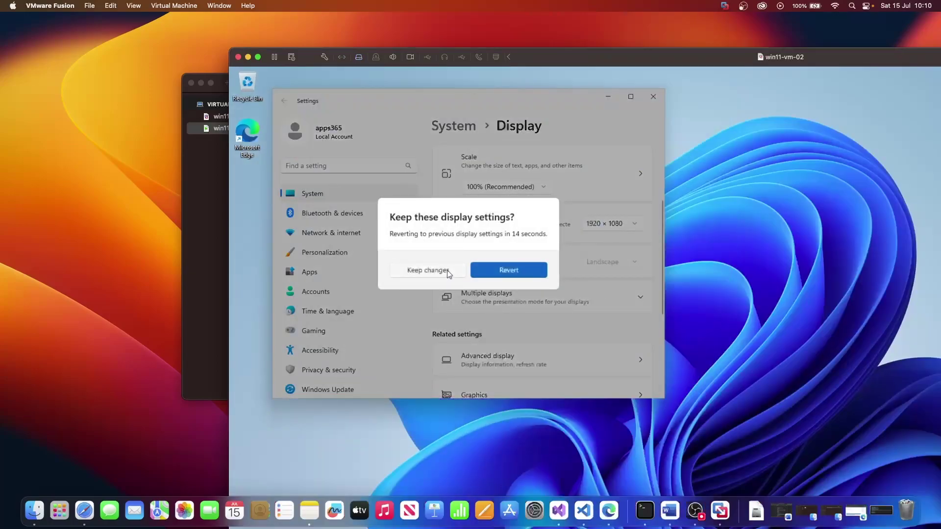
click(431, 270)
click(258, 58)
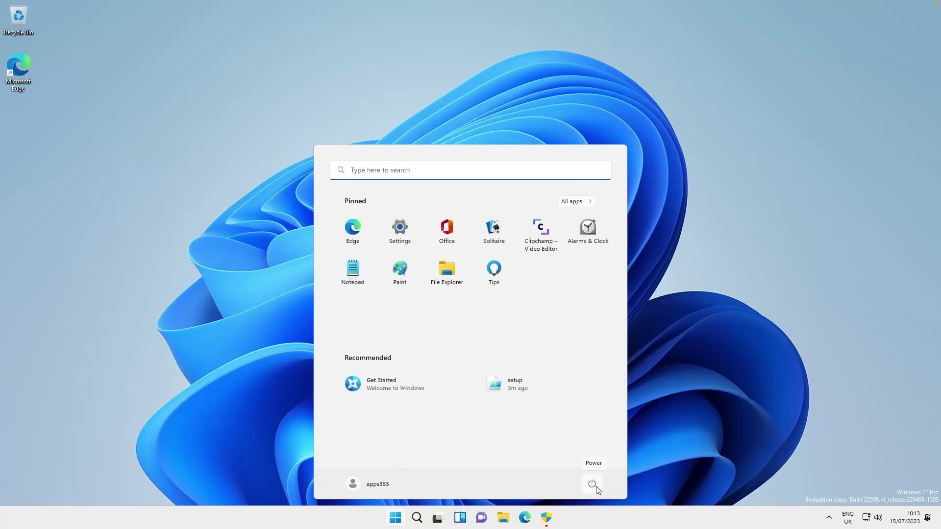
Dismiss the Start menu so the full-screen Windows 11 desktop shows
click(717, 342)
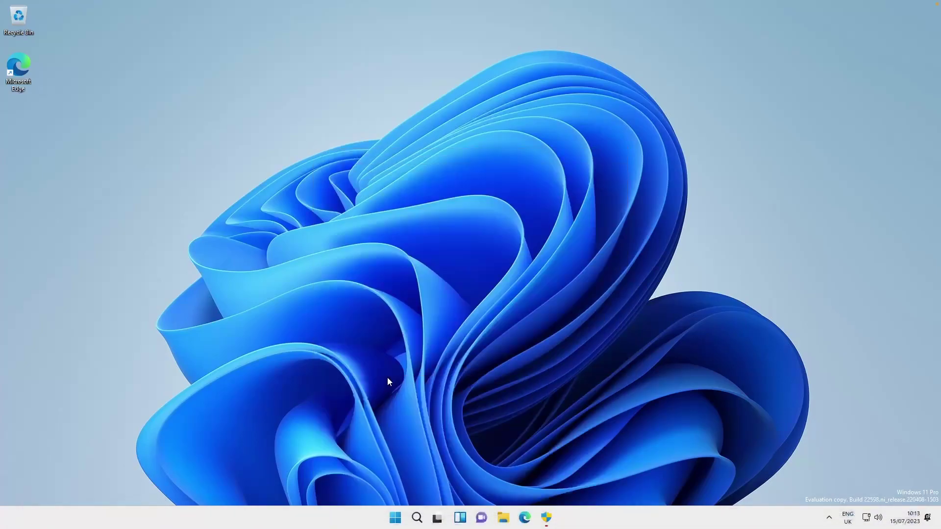